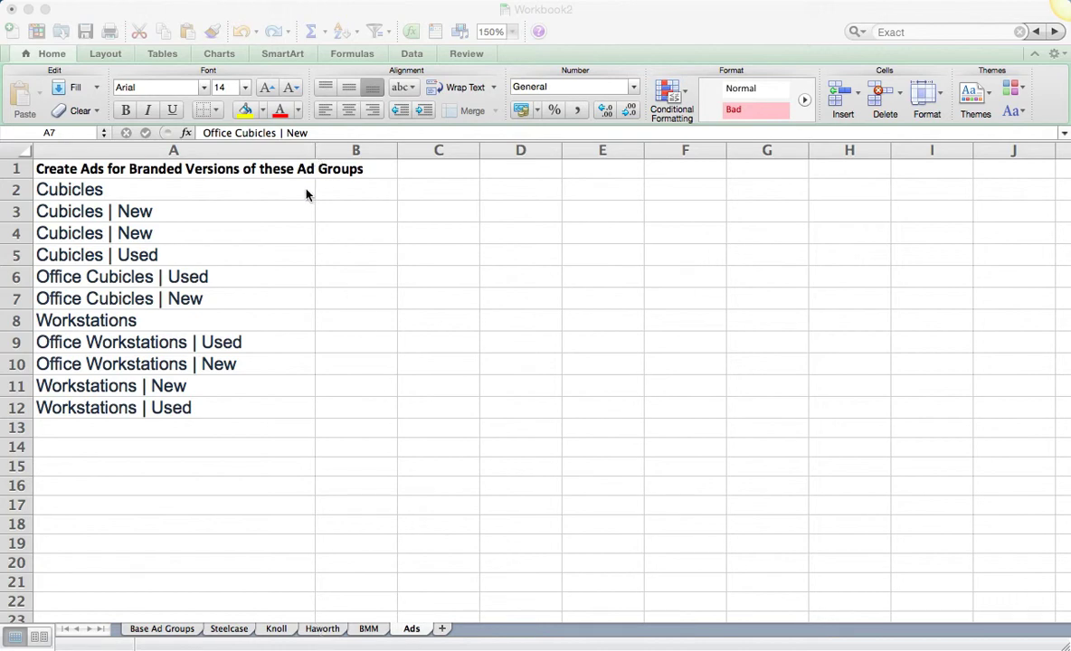
Step: Widen column A to fit its heading, and switch to AdWords Editor
click(313, 152)
drag(315, 151, 315, 151)
key(super+Tab)
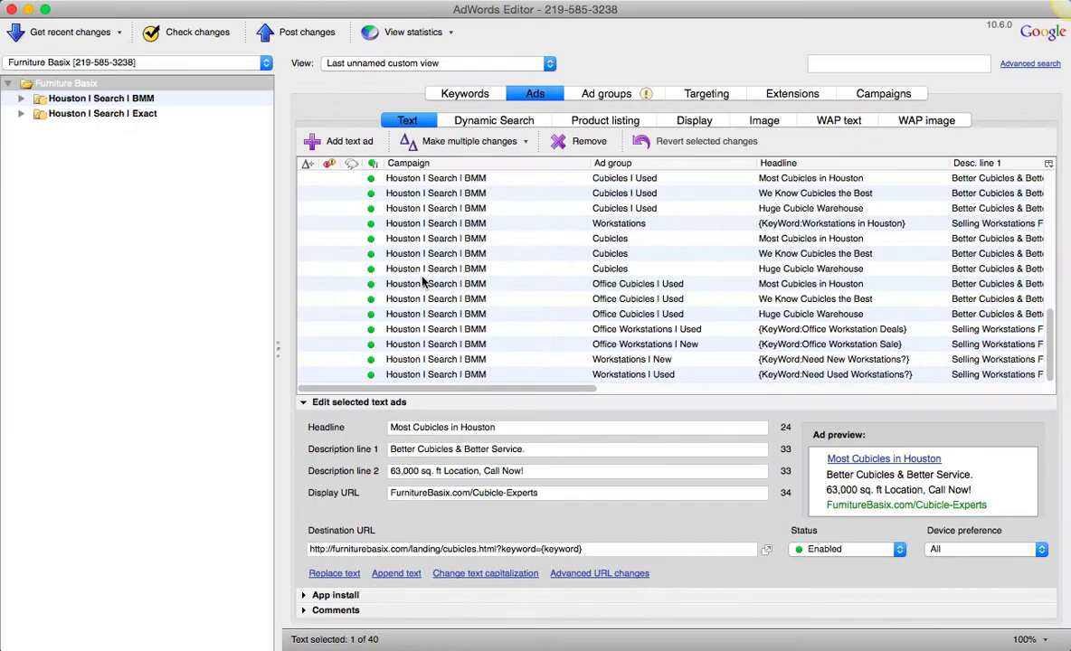
Step: Expand the Houston | Search | Exact campaign, select its Haworth | Cubicles ad group and set the view to All
click(21, 113)
scroll(137, 364, down, 20)
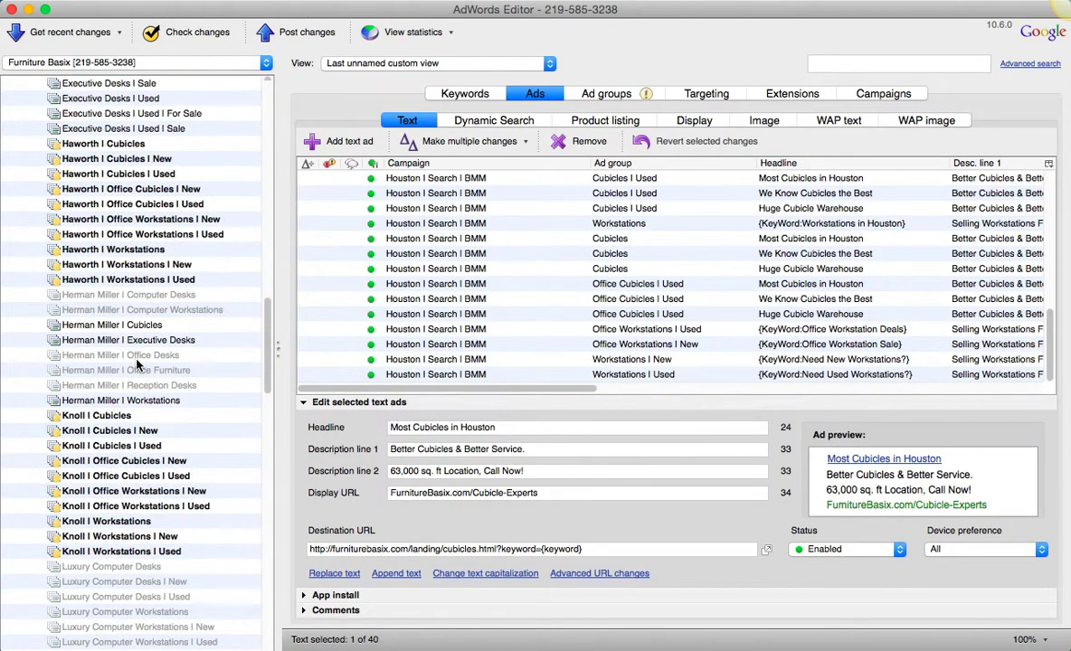
scroll(137, 364, up, 1)
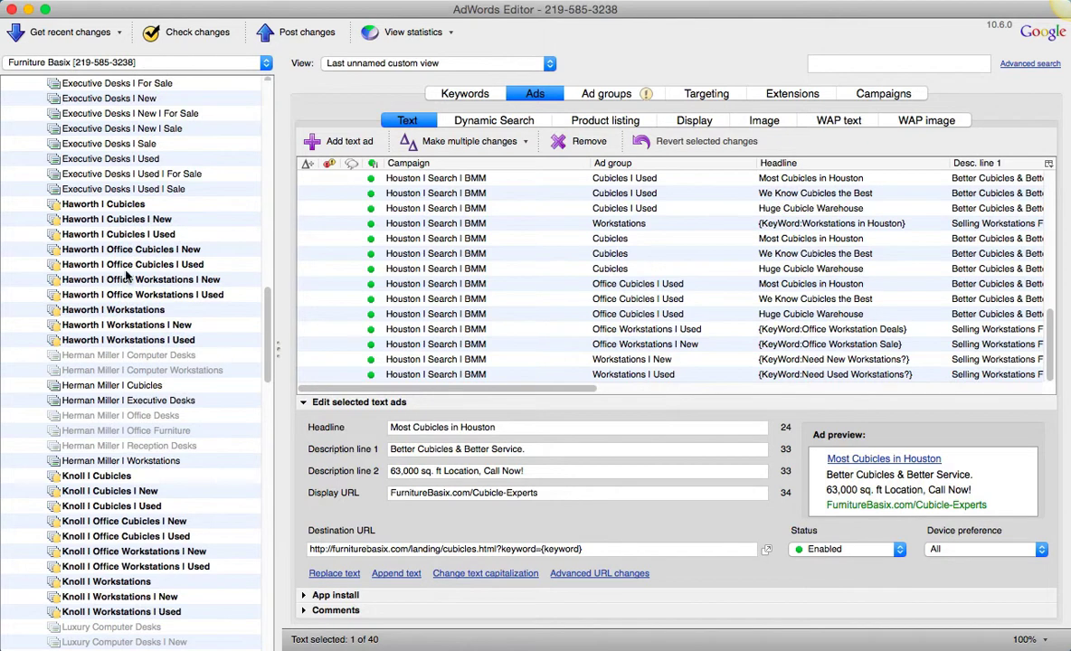
click(138, 206)
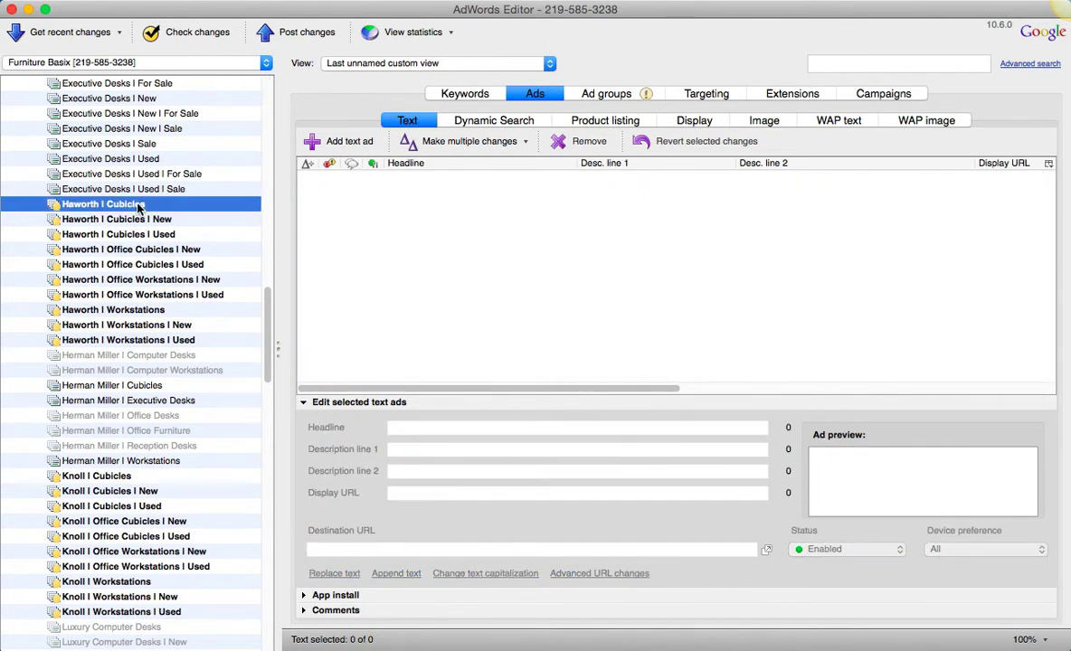
click(441, 62)
click(404, 81)
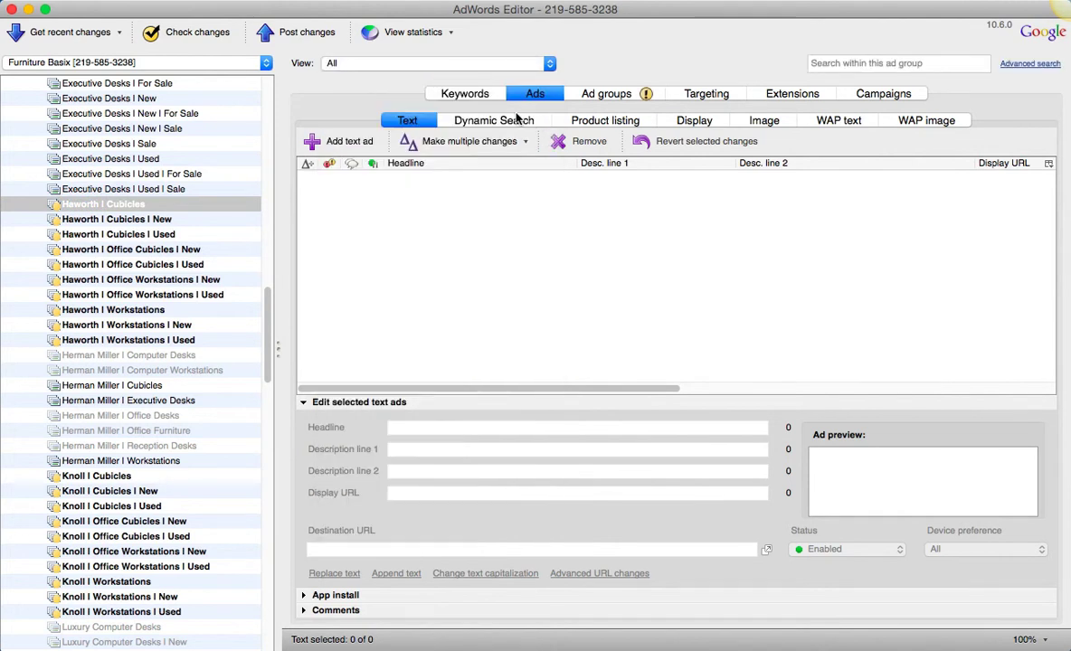
Step: Examine the Haworth | Cubicles keywords, ad group settings and text ads, and look through the campaign's other ad groups
click(452, 95)
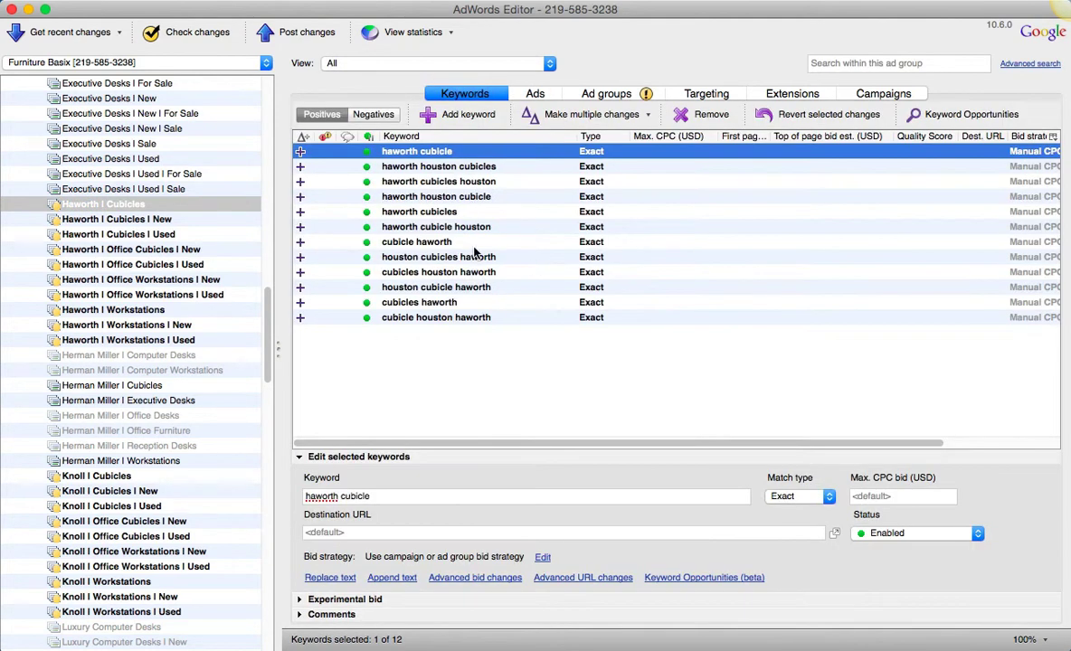
click(622, 101)
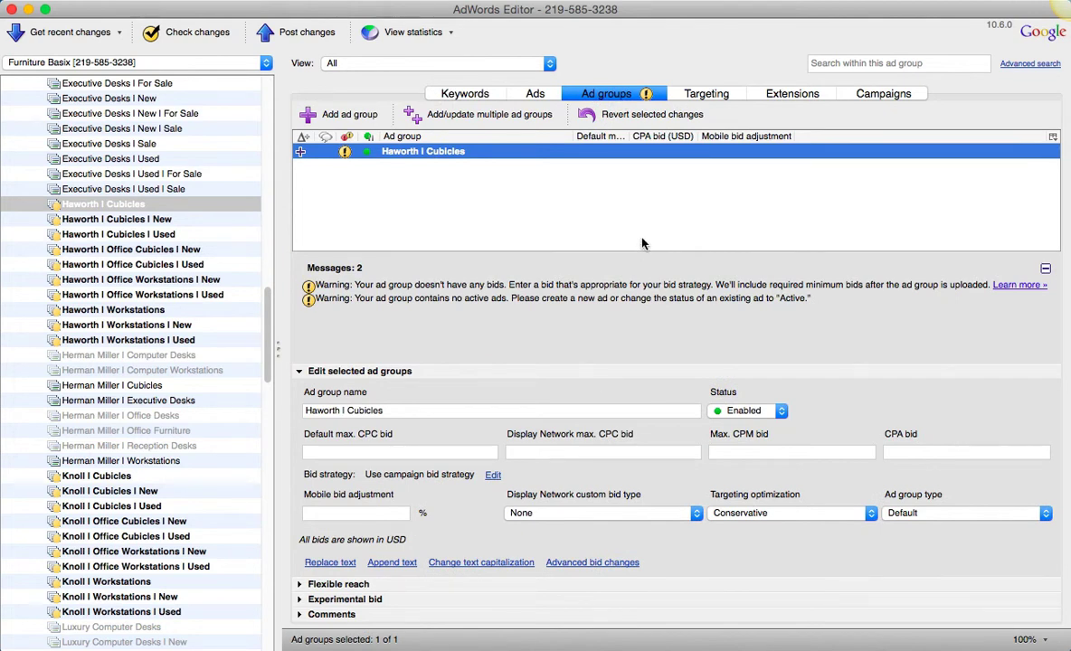
click(536, 96)
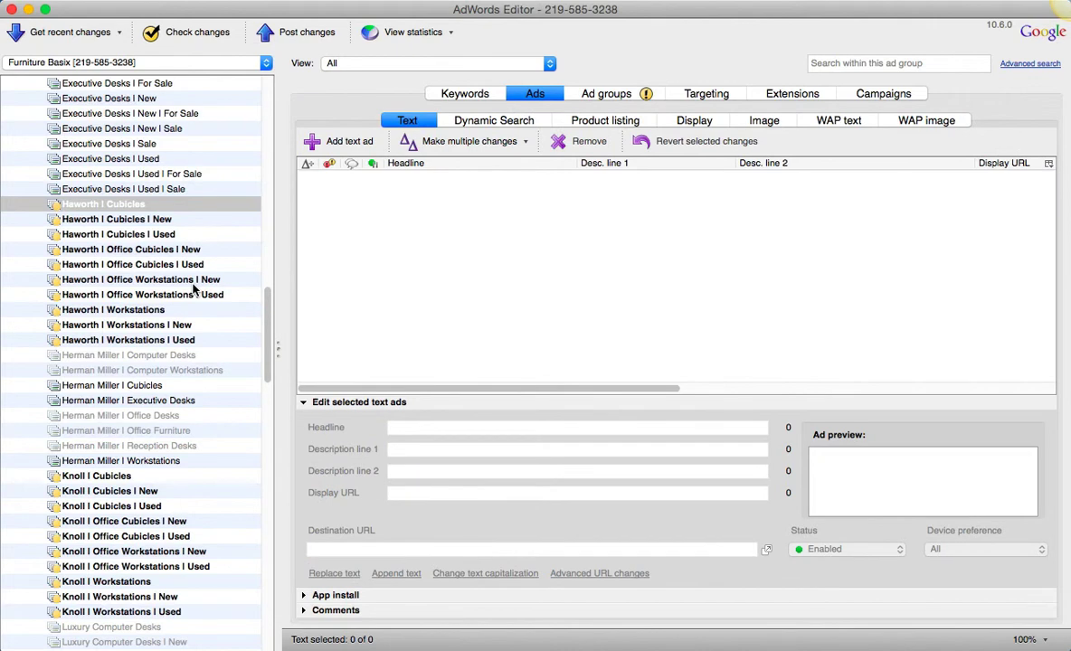
scroll(193, 288, down, 20)
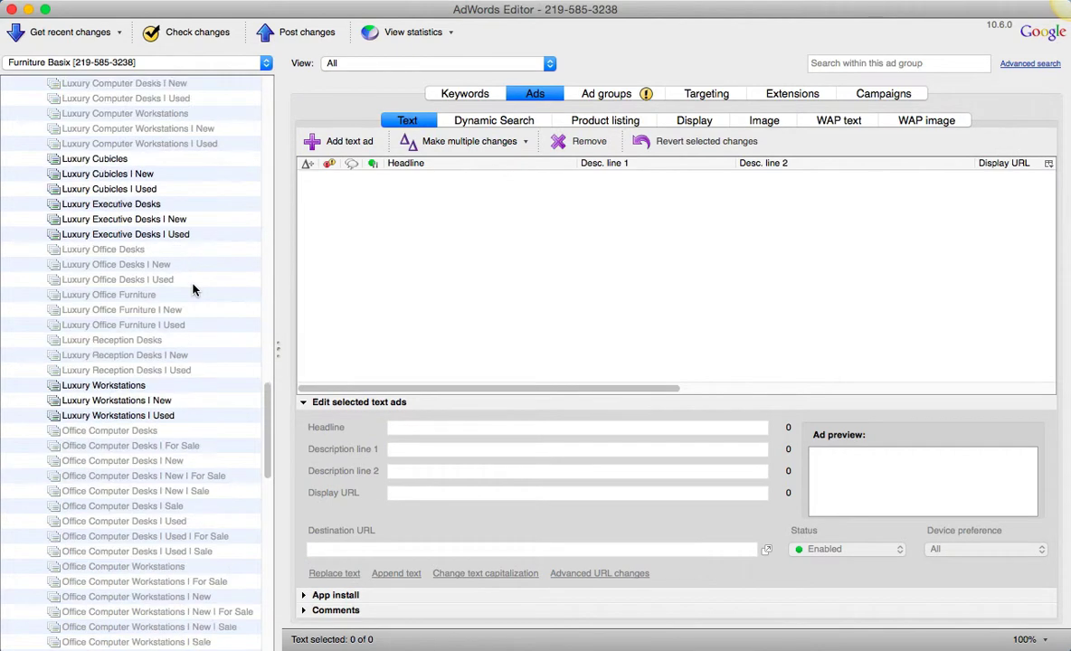
scroll(193, 289, up, 20)
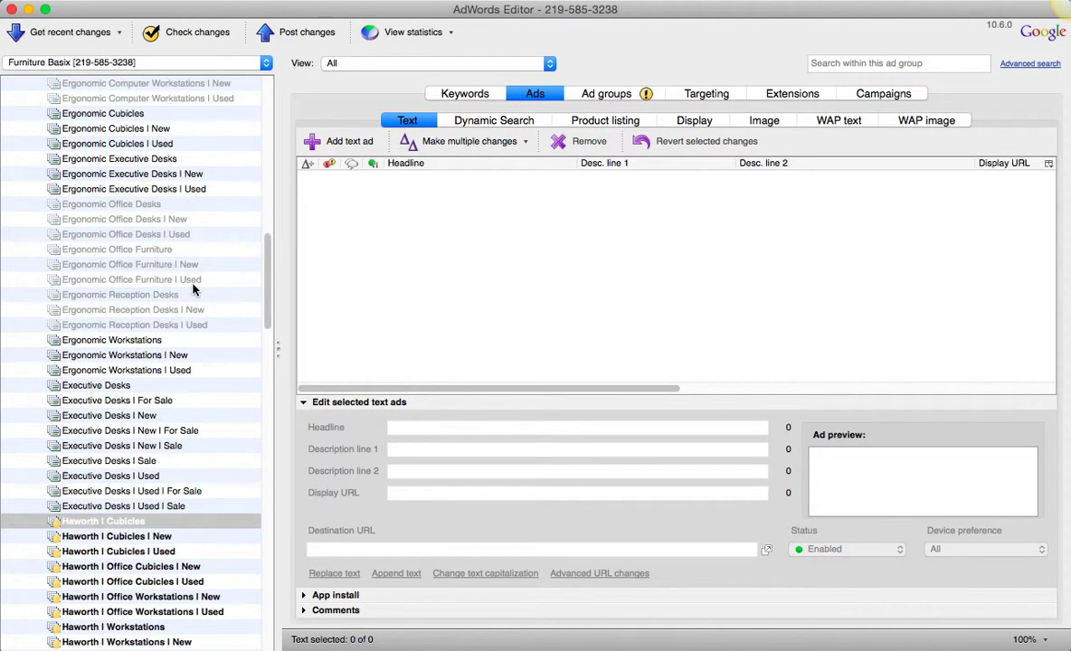
scroll(193, 288, down, 1)
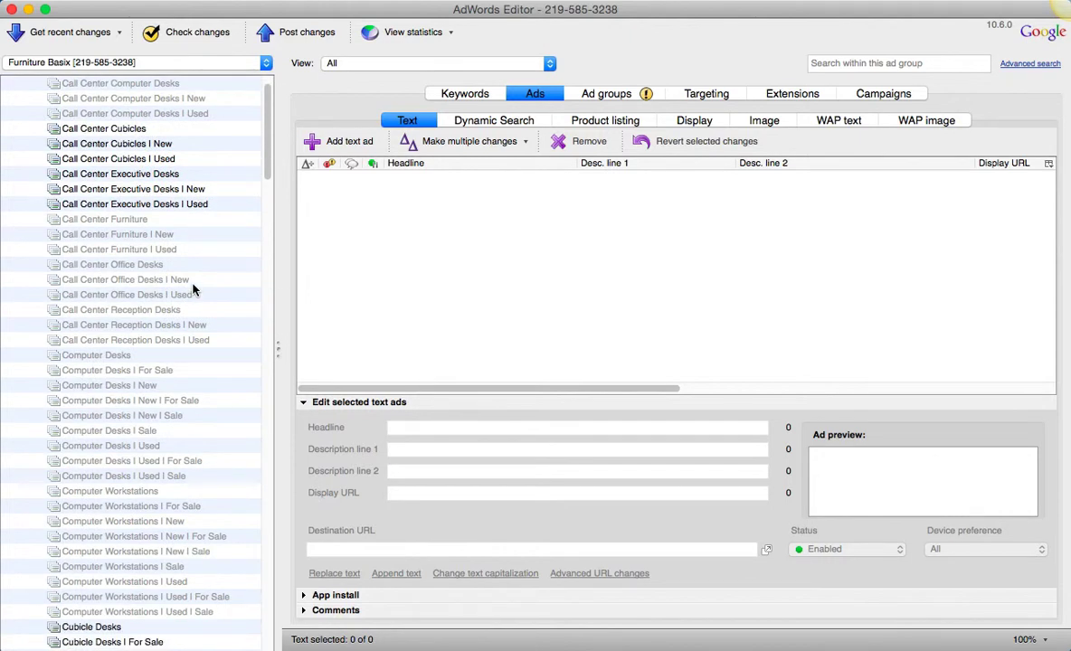
scroll(192, 289, up, 1)
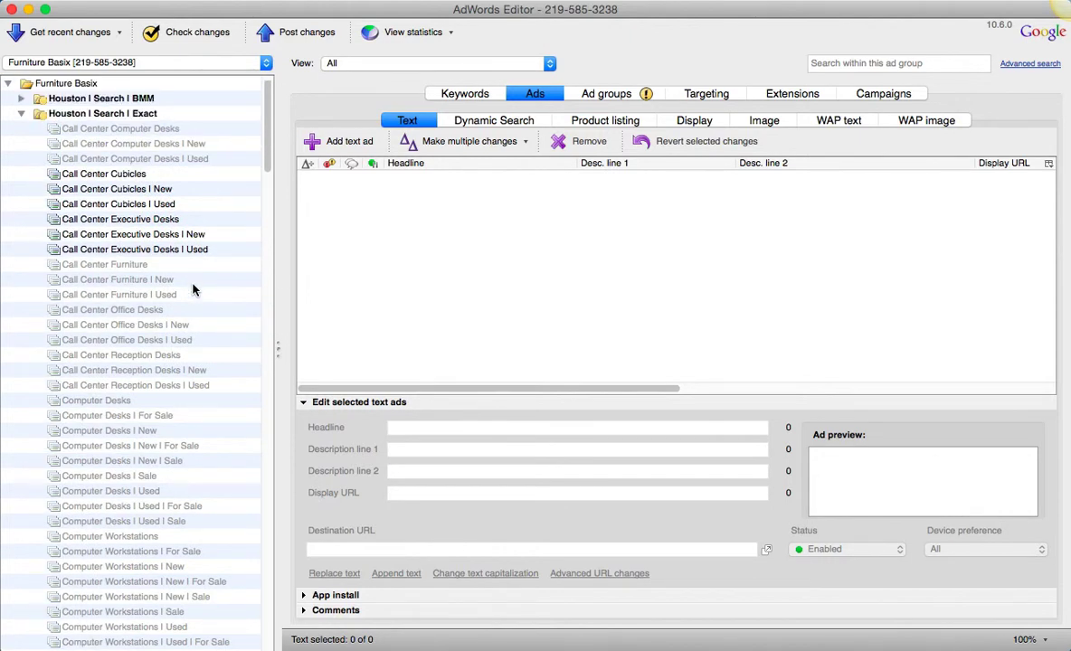
Step: Switch to Excel and copy the ad group names in A2:A12 of the Ads sheet
key(super+Tab)
drag(148, 187, 156, 407)
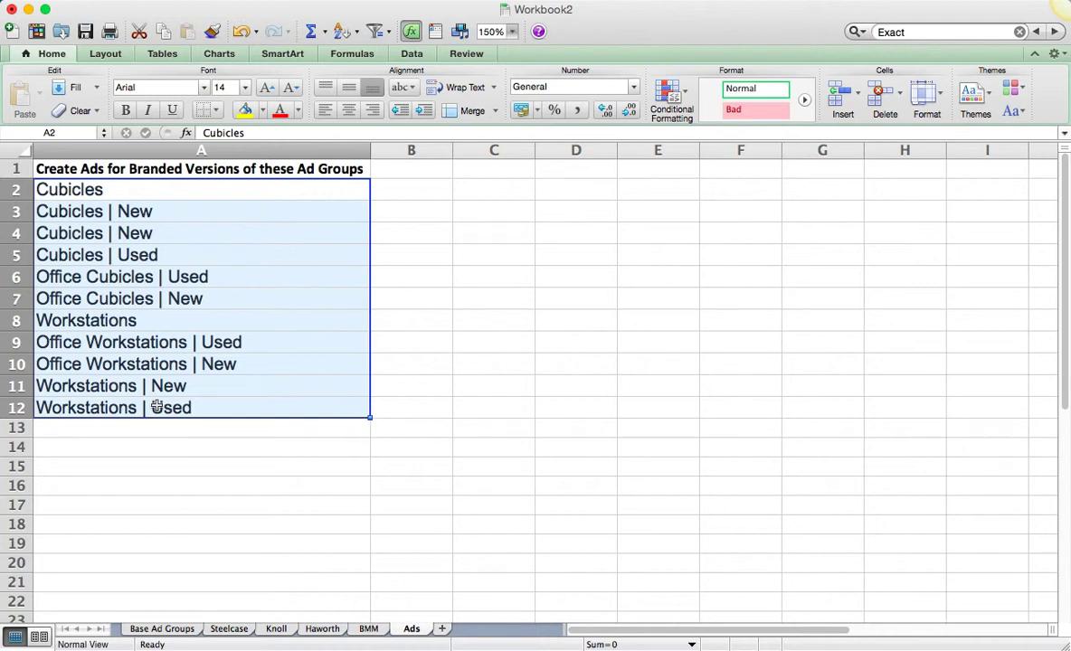
key(super+c)
Step: Run an advanced search in AdWords Editor for ad group names exactly matching the copied list, letting it clean up the input
key(super+Tab)
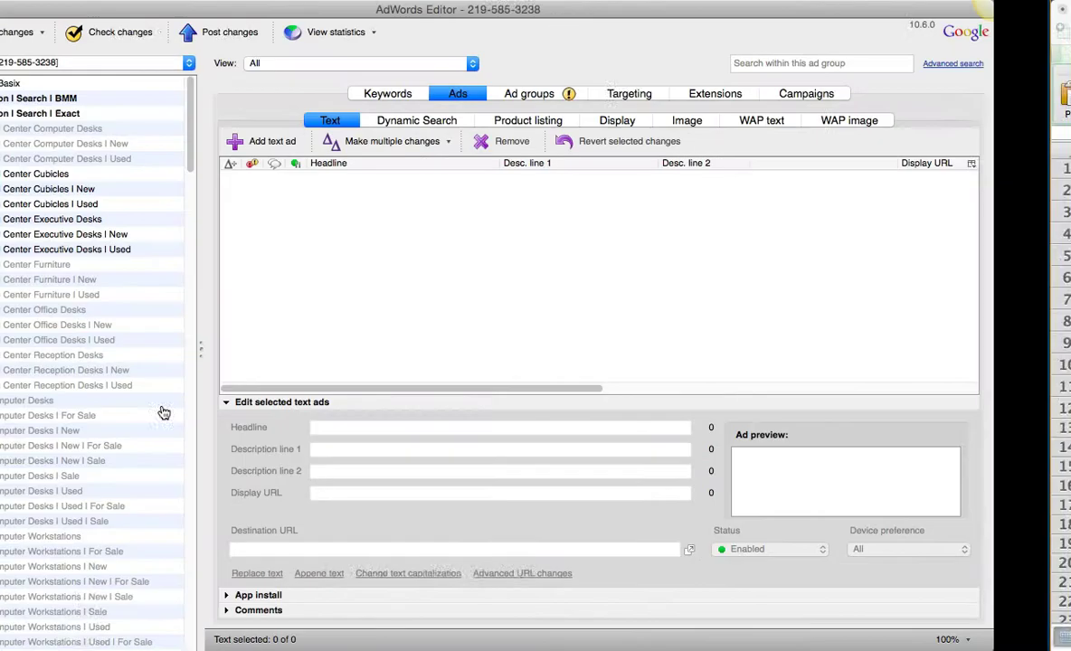
click(1030, 64)
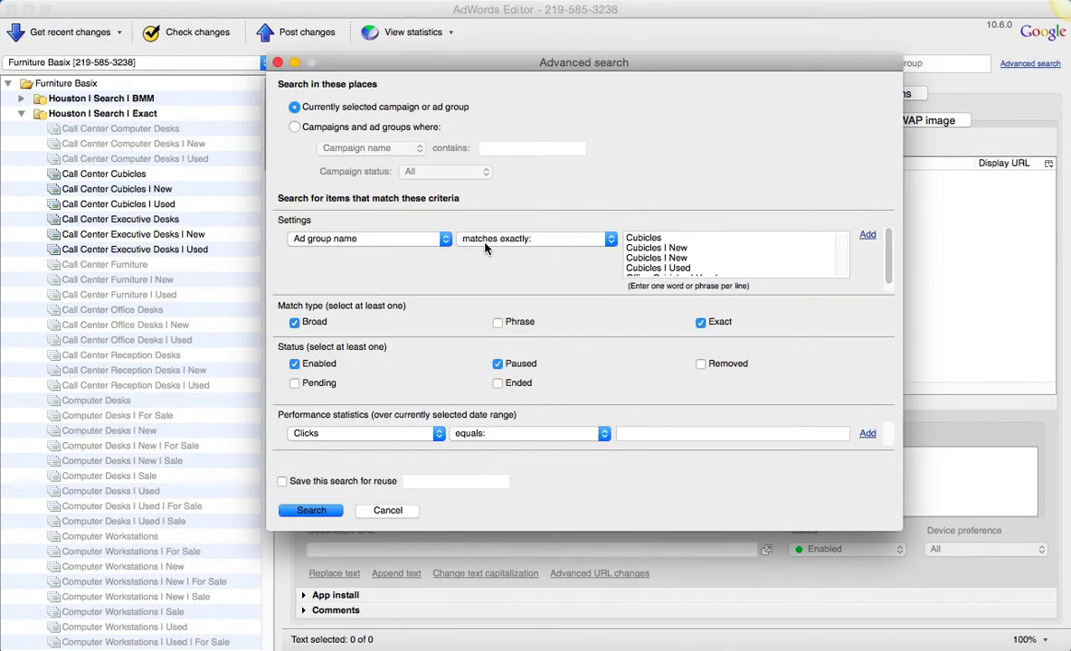
scroll(778, 269, down, 5)
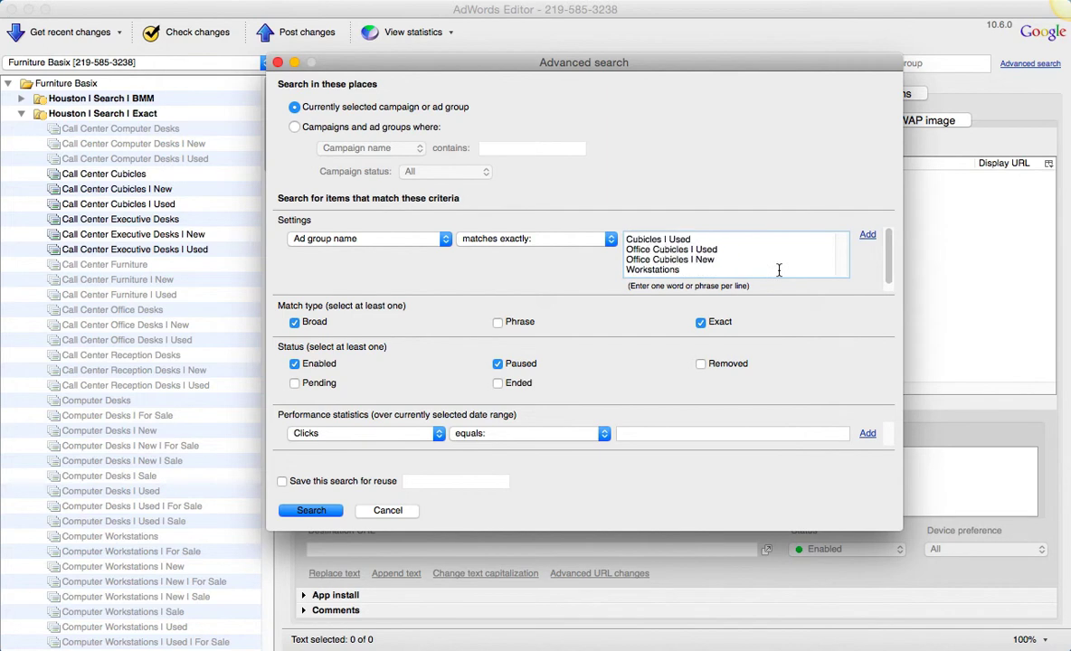
key(super+a)
key(super+v)
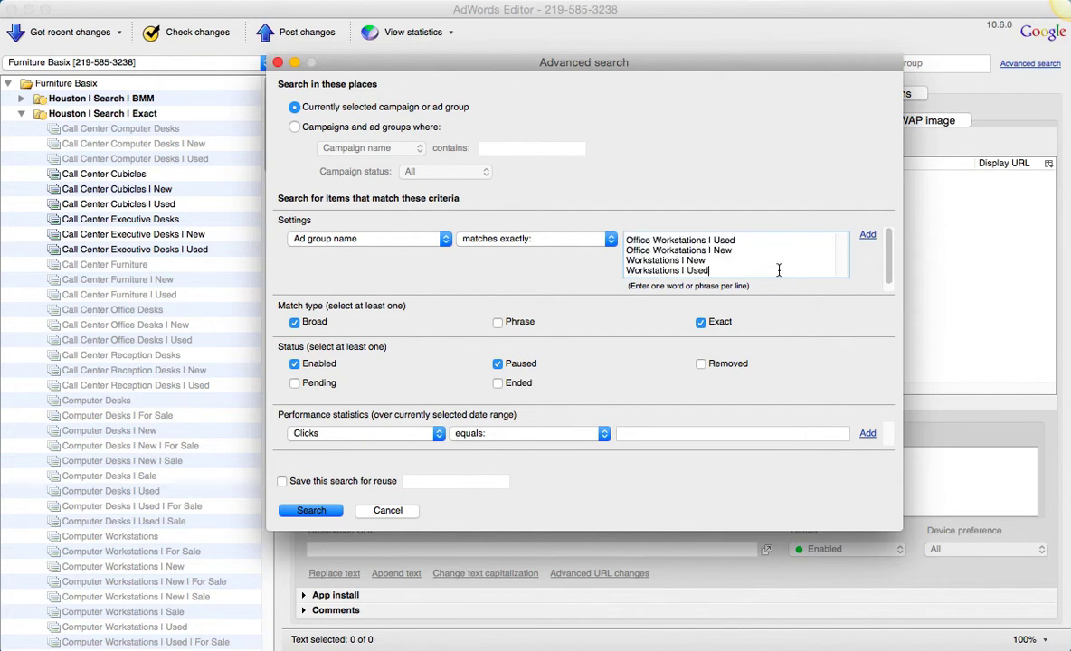
click(311, 510)
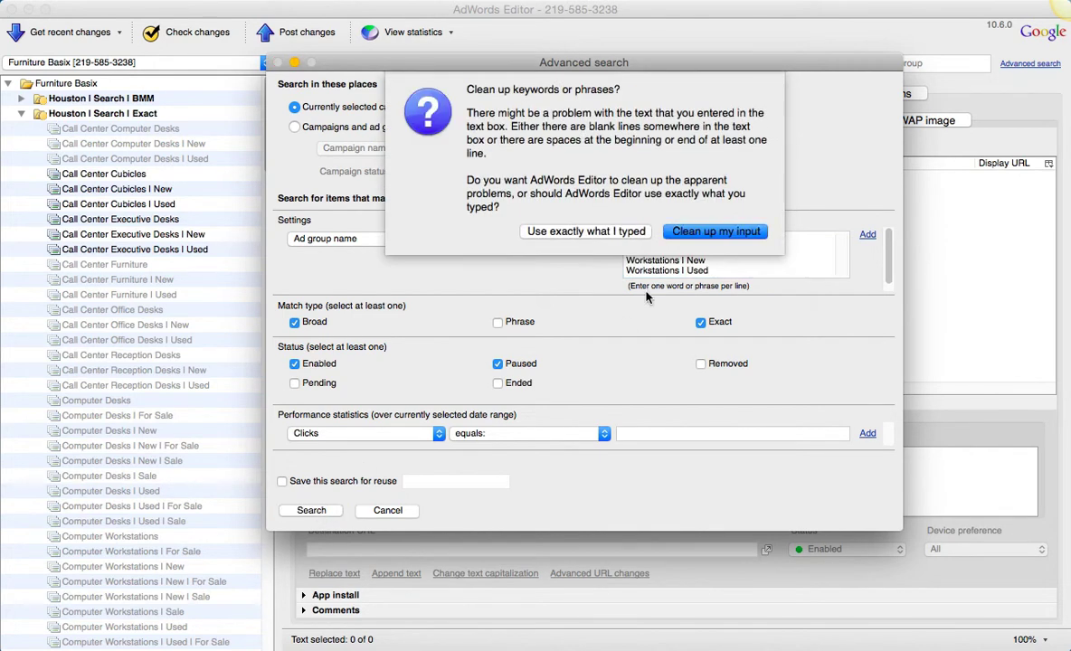
click(716, 233)
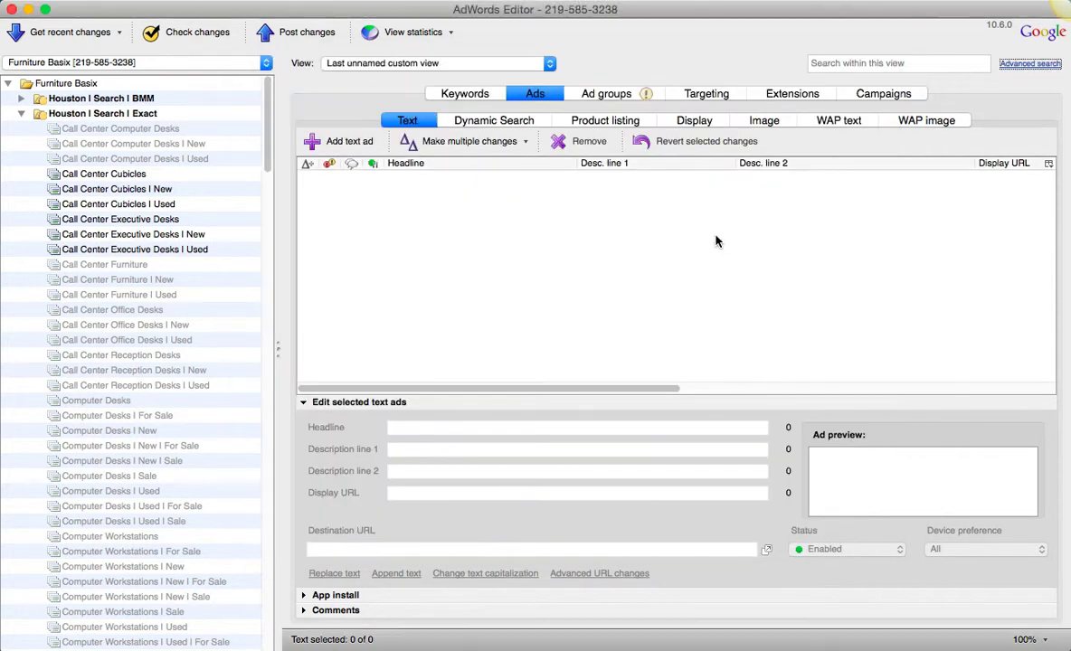
Step: Show the matching text ads for the whole Furniture Basix account and select all of them for copying
click(143, 84)
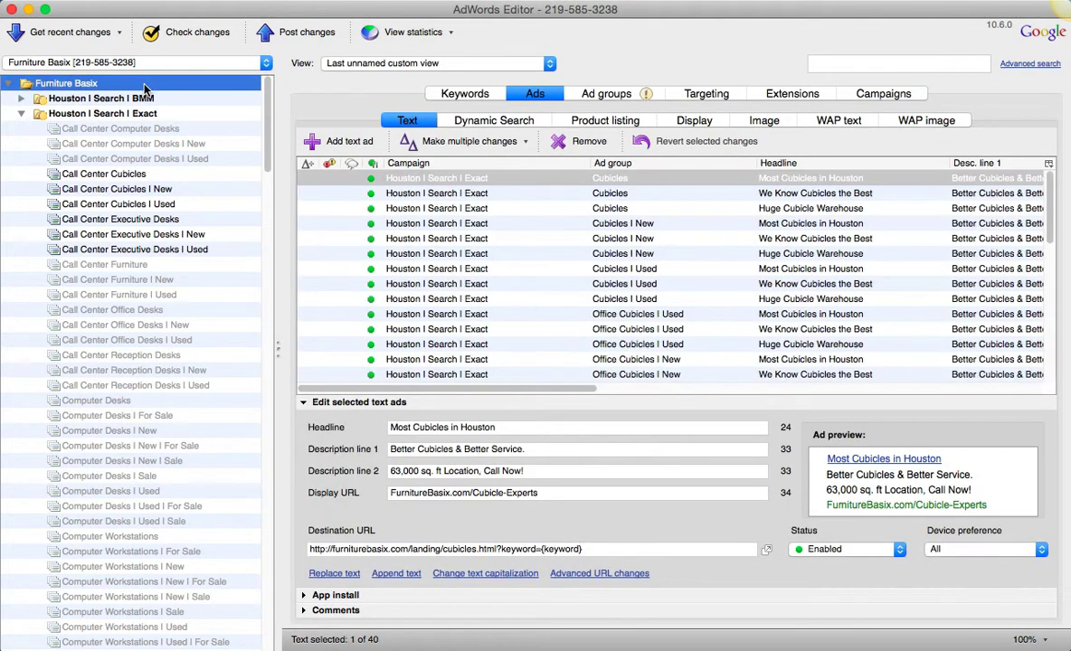
scroll(717, 298, down, 5)
scroll(701, 289, up, 5)
click(644, 284)
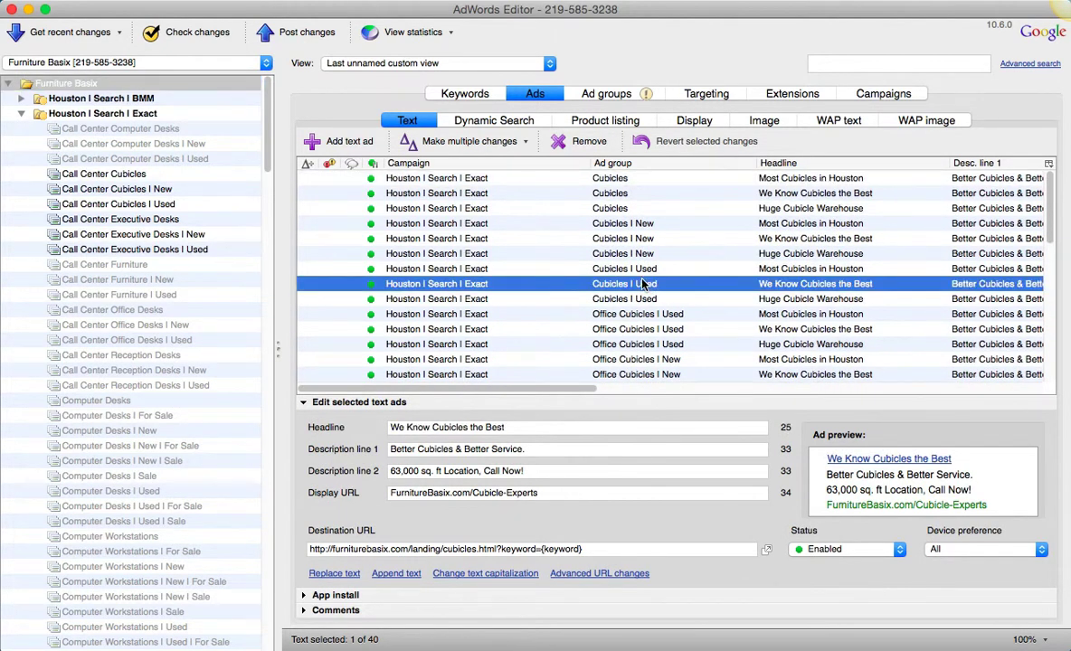
key(super+a)
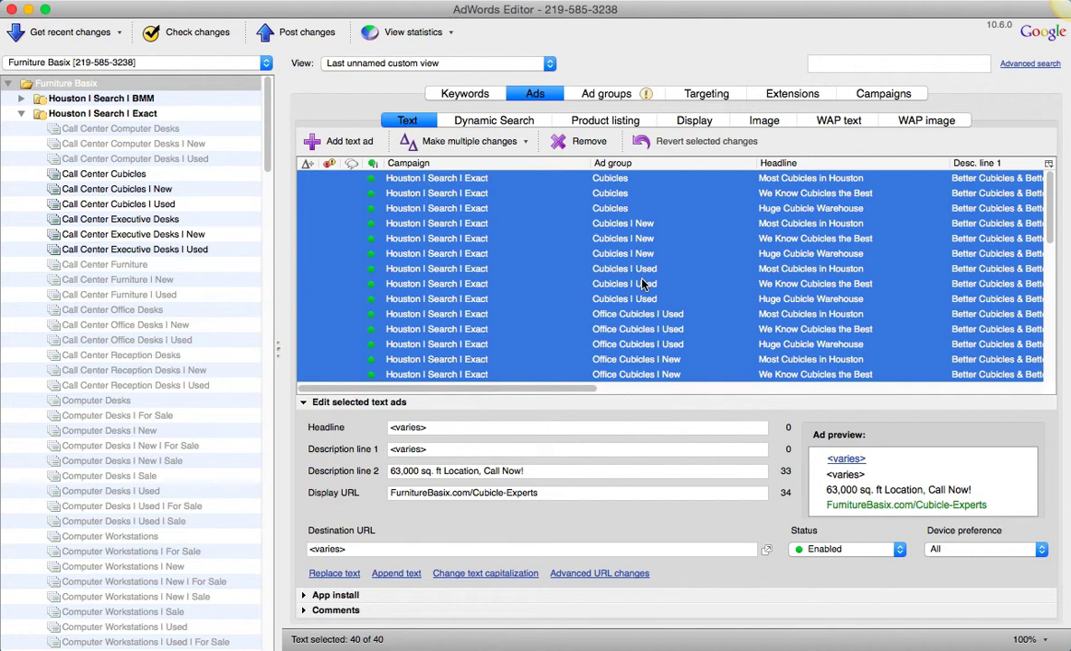
Step: Switch to Excel, add a new sheet to the workbook and paste the copied text ads at A1
key(super+Tab)
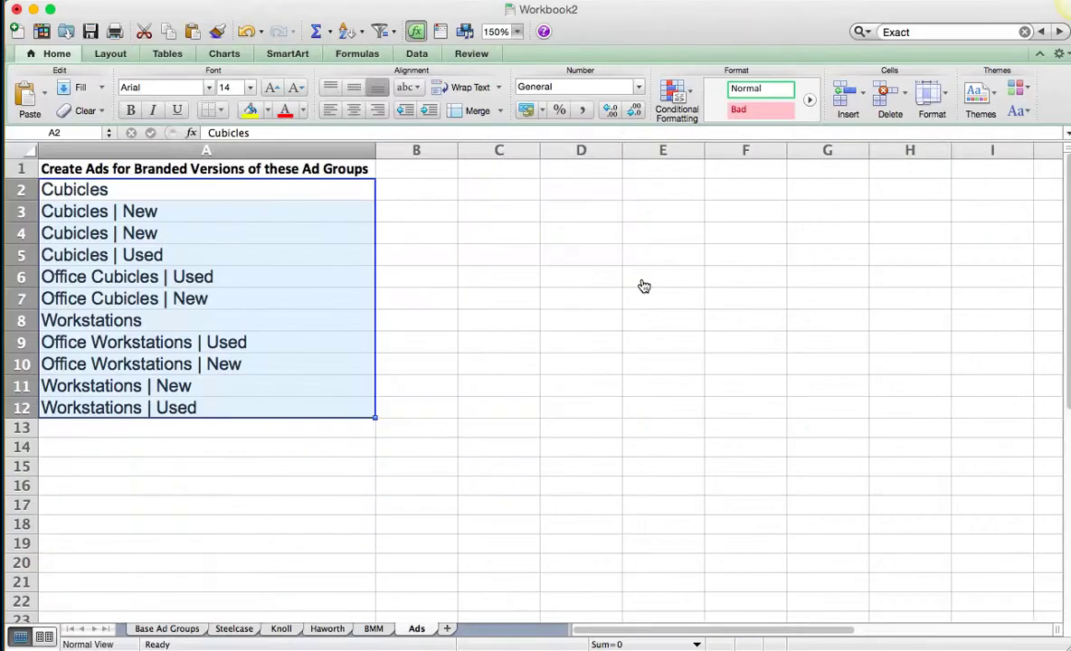
click(441, 628)
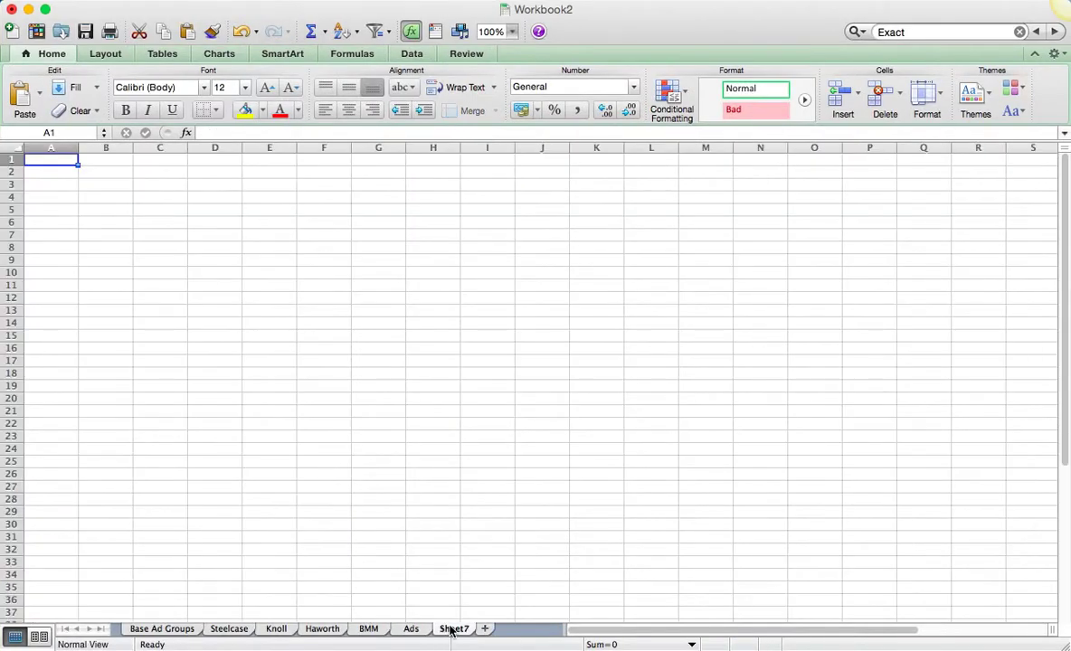
key(super+v)
Step: Zoom the new sheet to 150% and autofit the Campaign through Device Preference columns
click(512, 31)
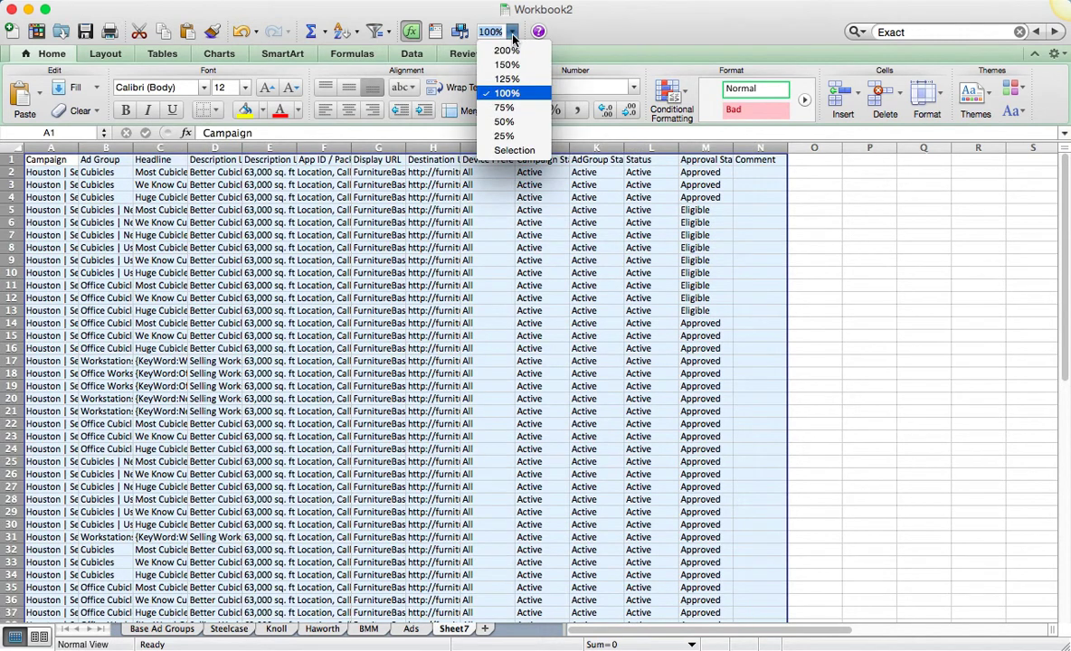
click(512, 65)
click(136, 167)
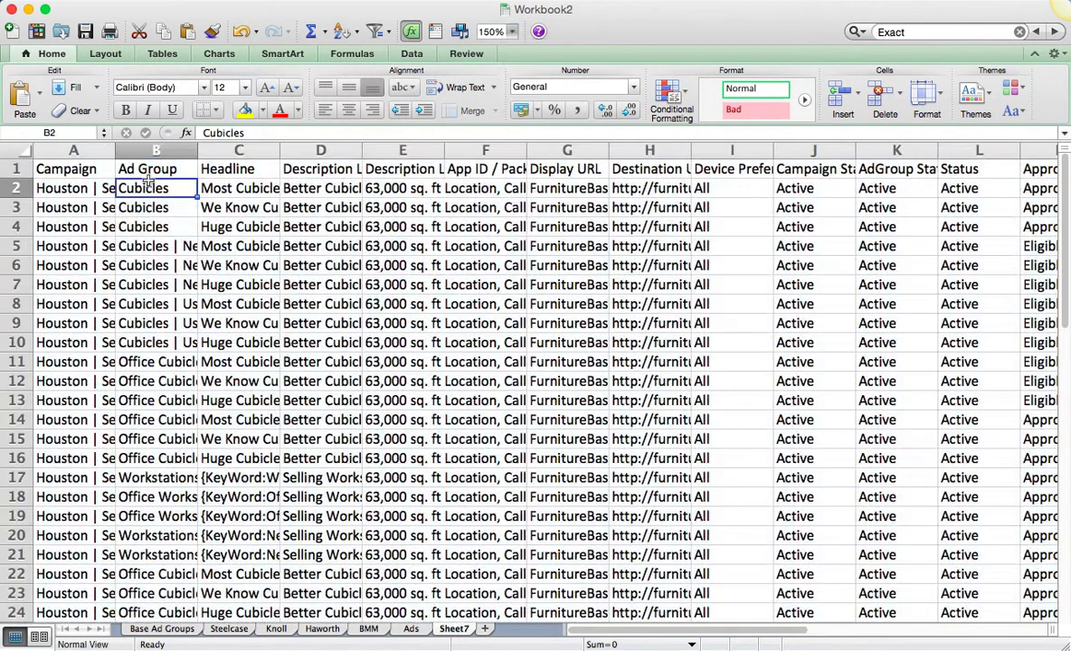
click(78, 150)
drag(133, 151, 750, 168)
double_click(775, 148)
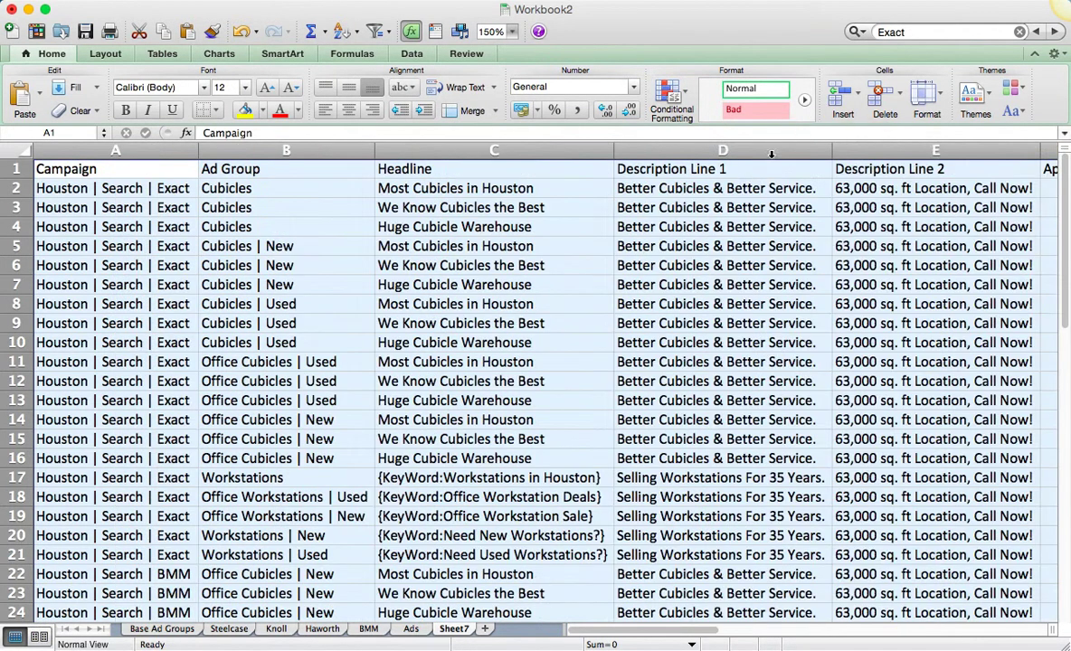
Step: Delete the App ID / Package name column from the pasted ads
click(755, 172)
key(Right)
key(Right)
key(Right)
key(Right)
key(Left)
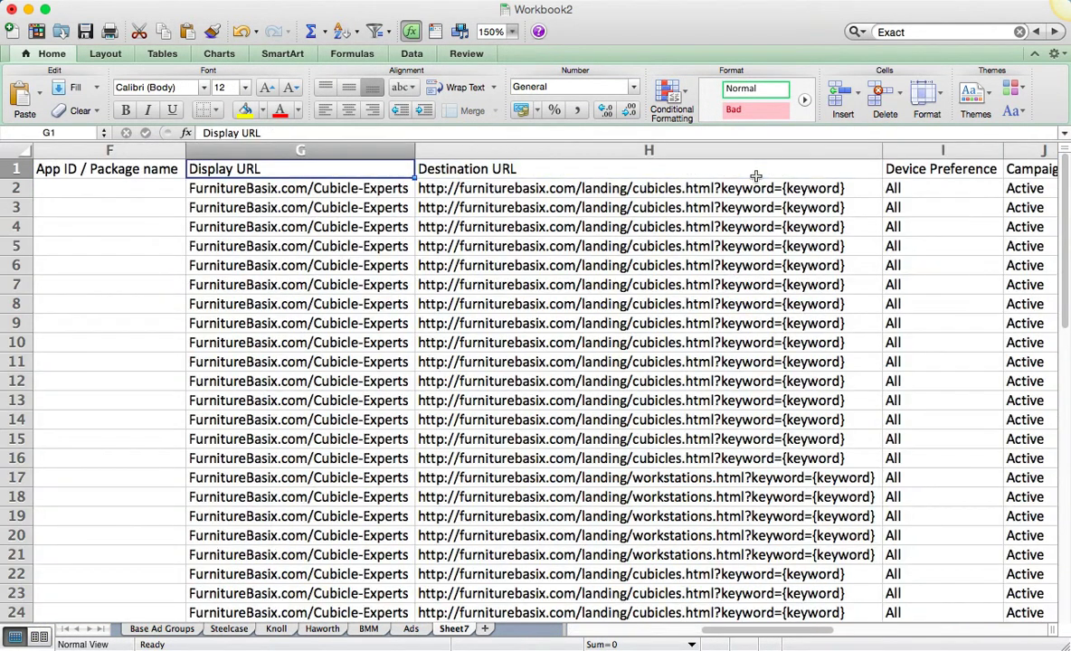
click(146, 149)
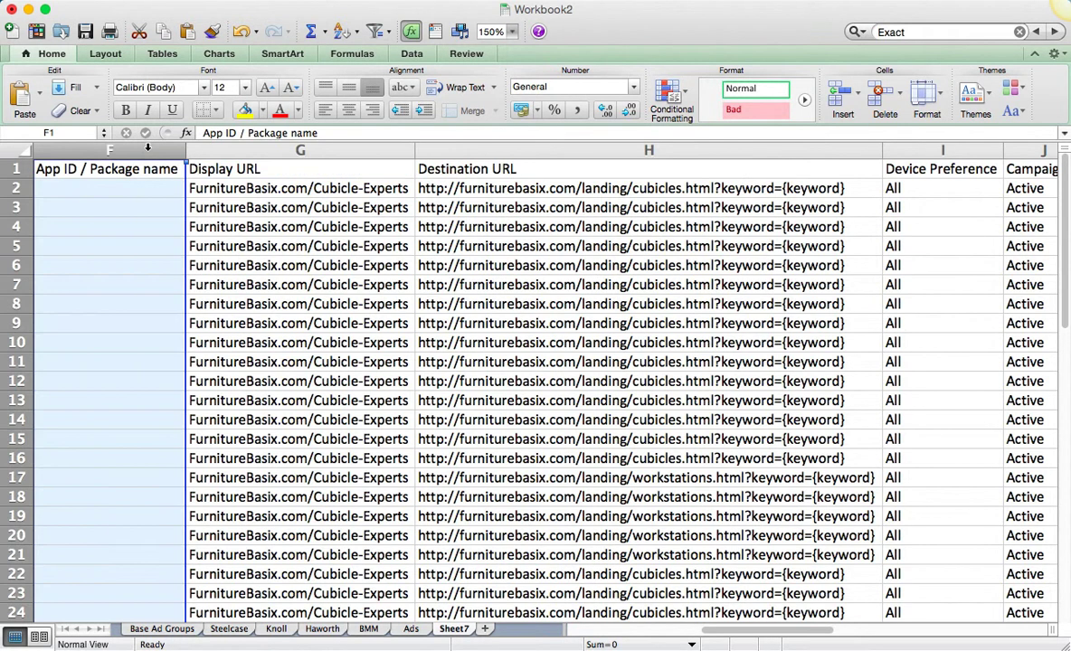
right_click(148, 149)
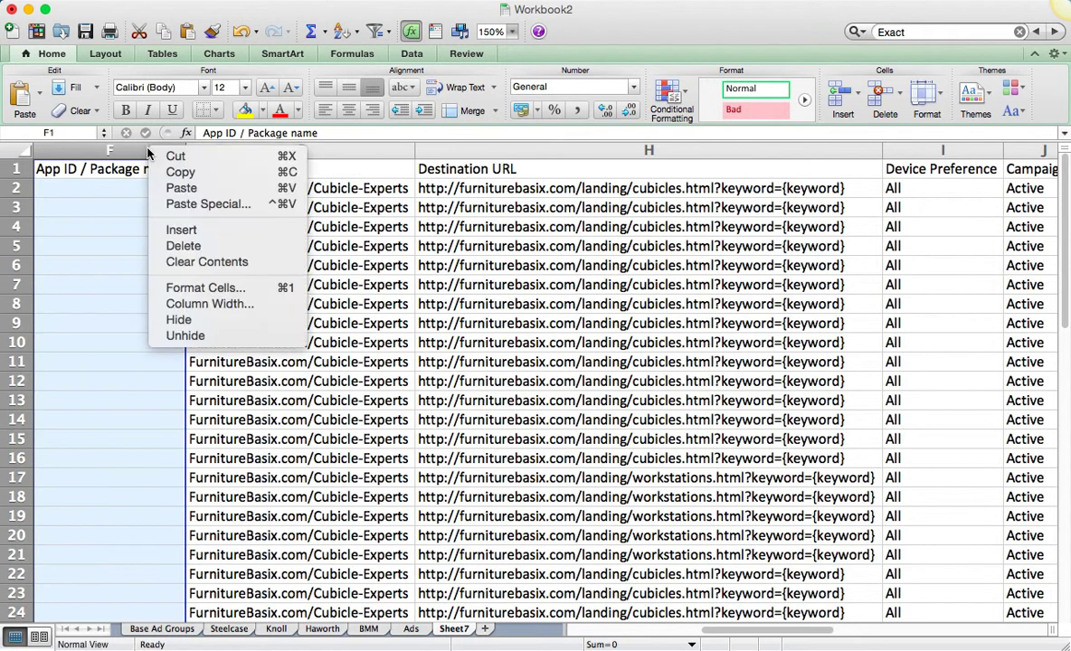
click(190, 246)
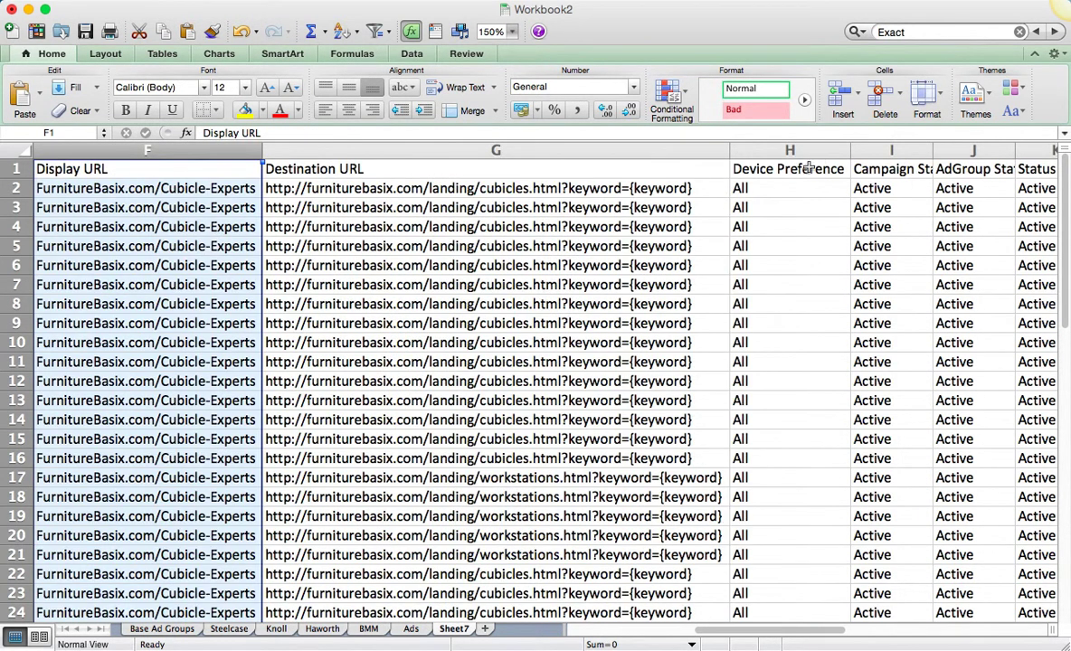
Step: Delete the columns from Campaign Status through Comment
click(750, 166)
key(Right)
key(Right)
key(Left)
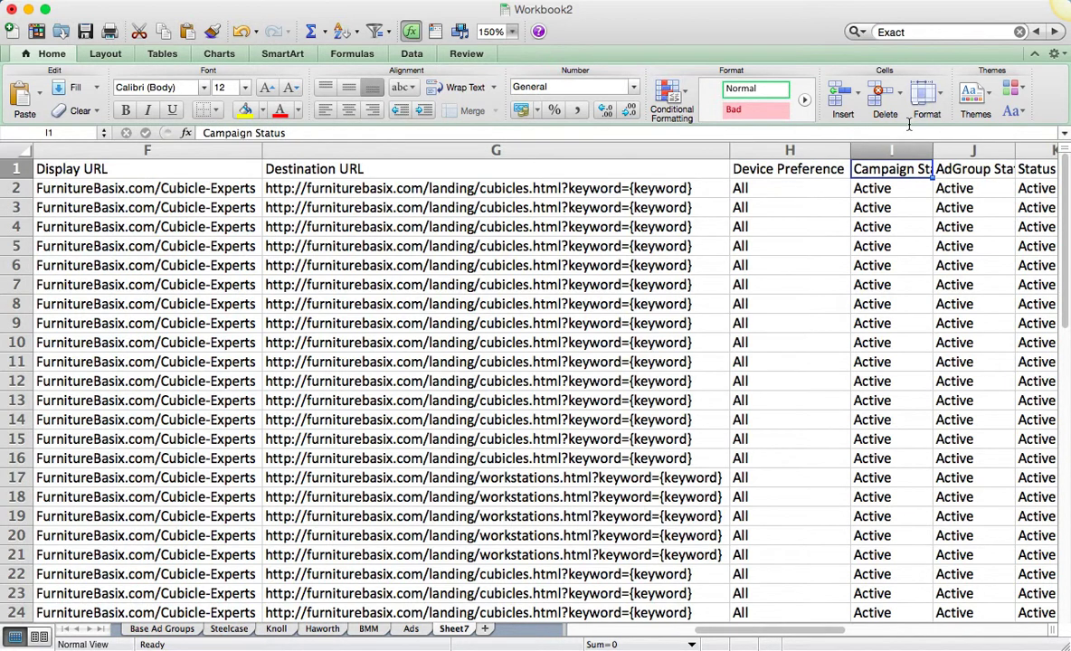
click(889, 154)
key(super+shift+Right)
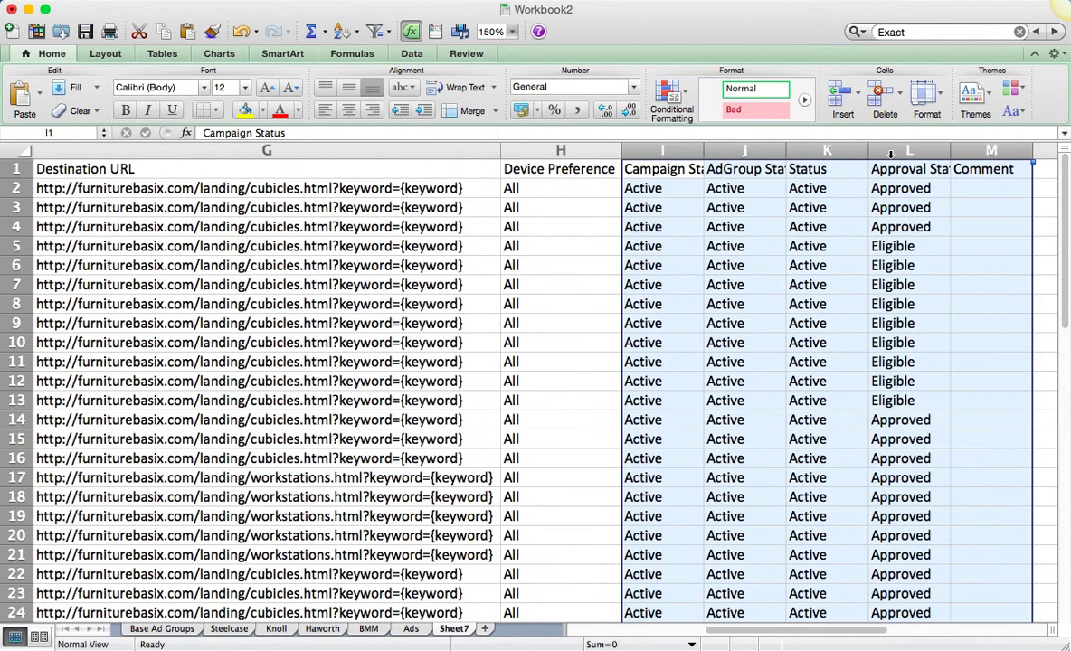
right_click(758, 151)
click(836, 249)
Step: Return to the start of the sheet and examine the first ad's description lines in row 2
key(ctrl+Home)
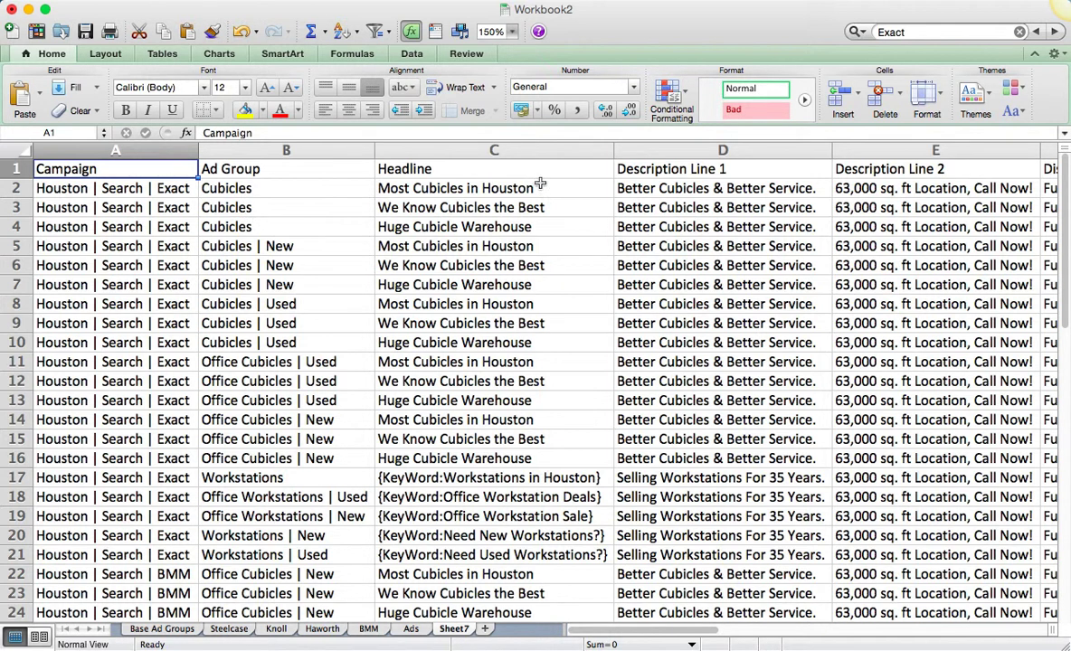
click(704, 187)
key(Tab)
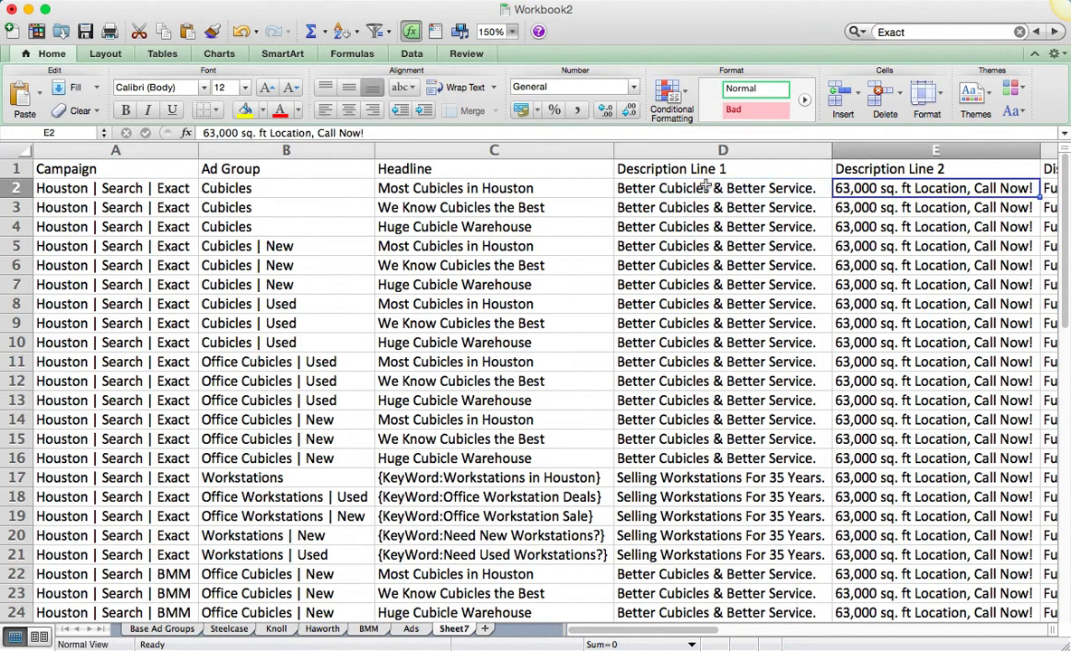
Step: Examine the first ad's display URL and destination URL in row 2, and return to its Campaign cell
key(Tab)
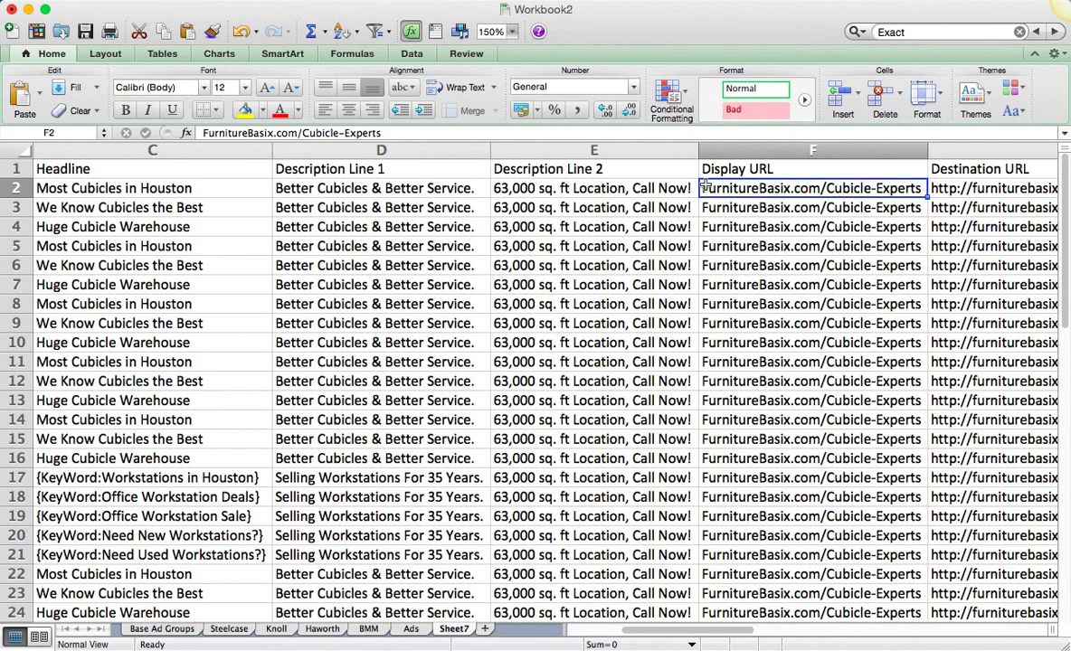
key(Tab)
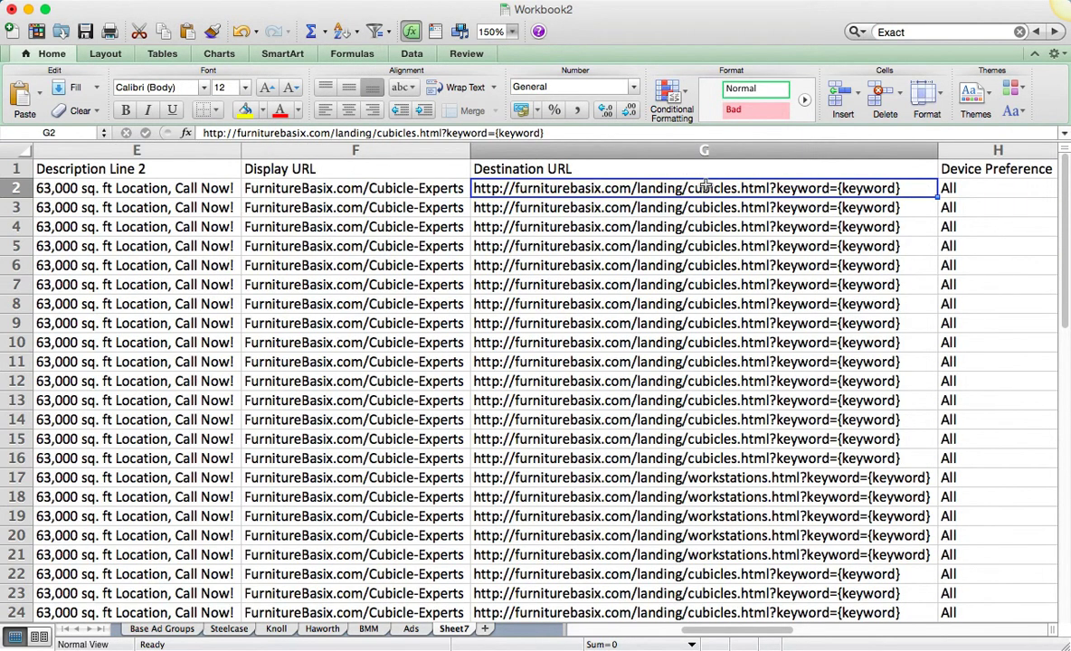
key(Left)
key(Left)
key(Left)
key(Left)
key(Left)
key(Left)
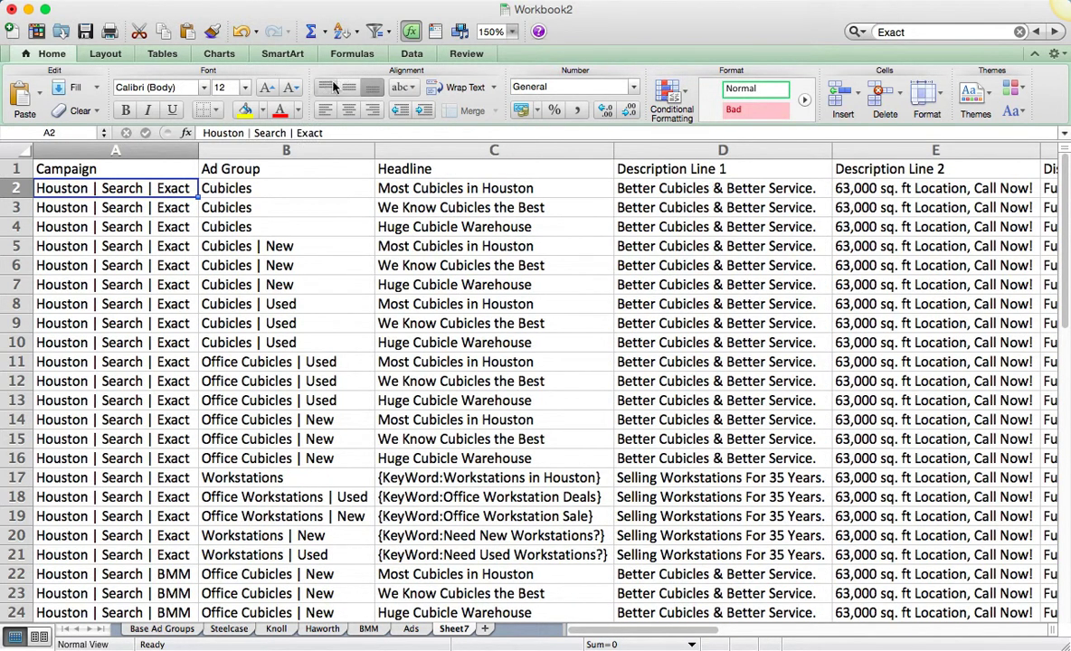
Step: Make the header row bold
click(16, 170)
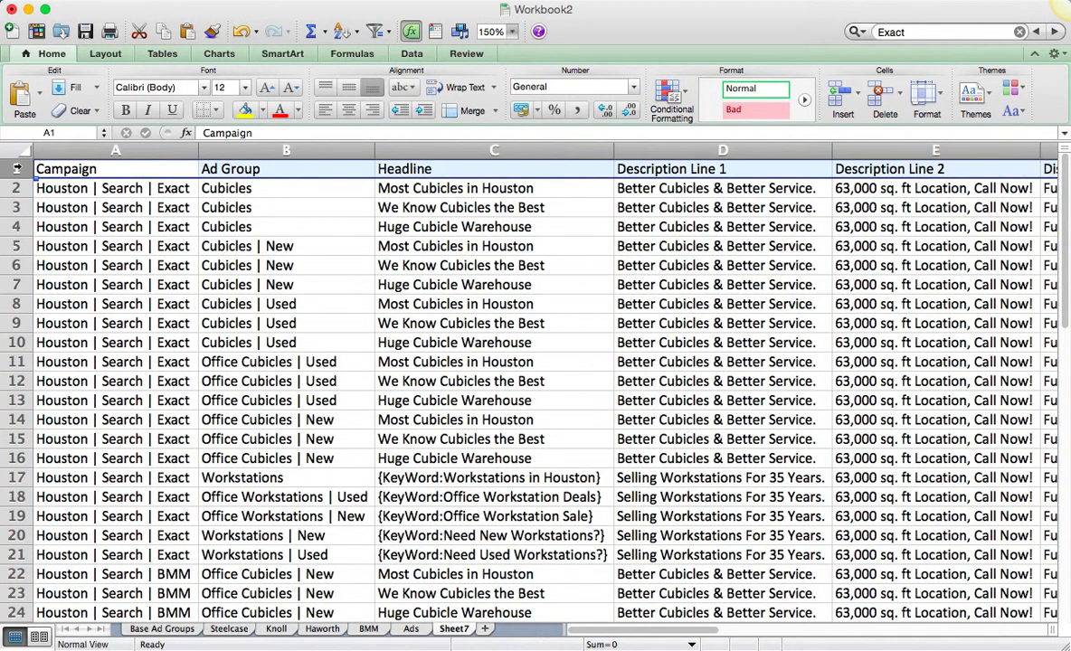
click(219, 186)
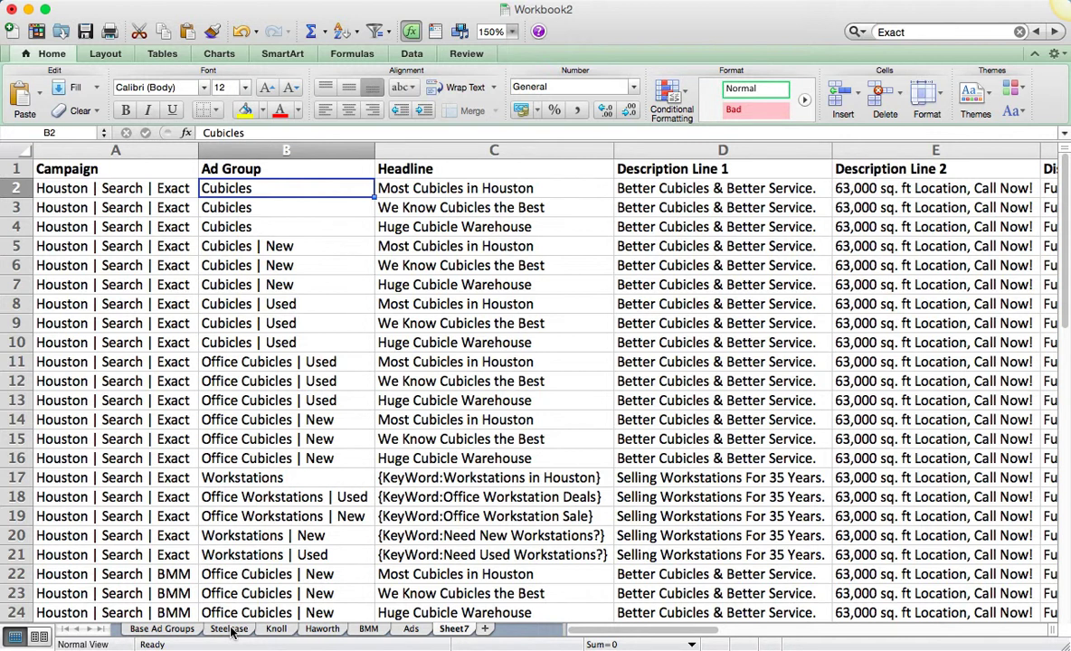
Step: Insert a blank column between the Ad Group and Headline columns
key(super+Tab)
scroll(271, 488, down, 1)
scroll(292, 477, down, 10)
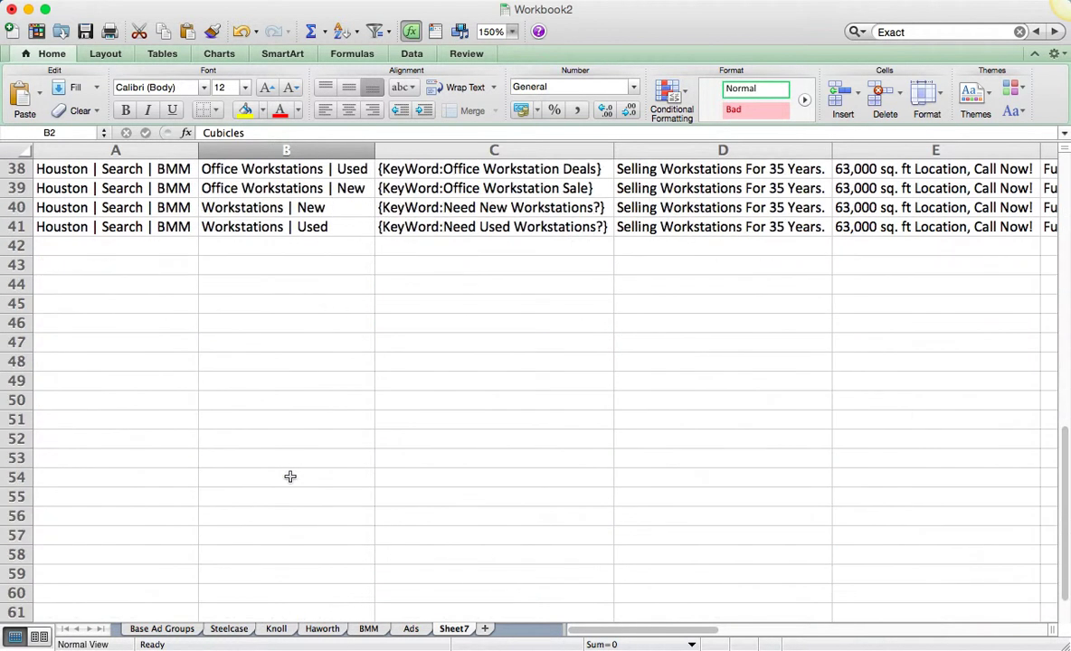
scroll(292, 478, up, 8)
scroll(291, 479, up, 4)
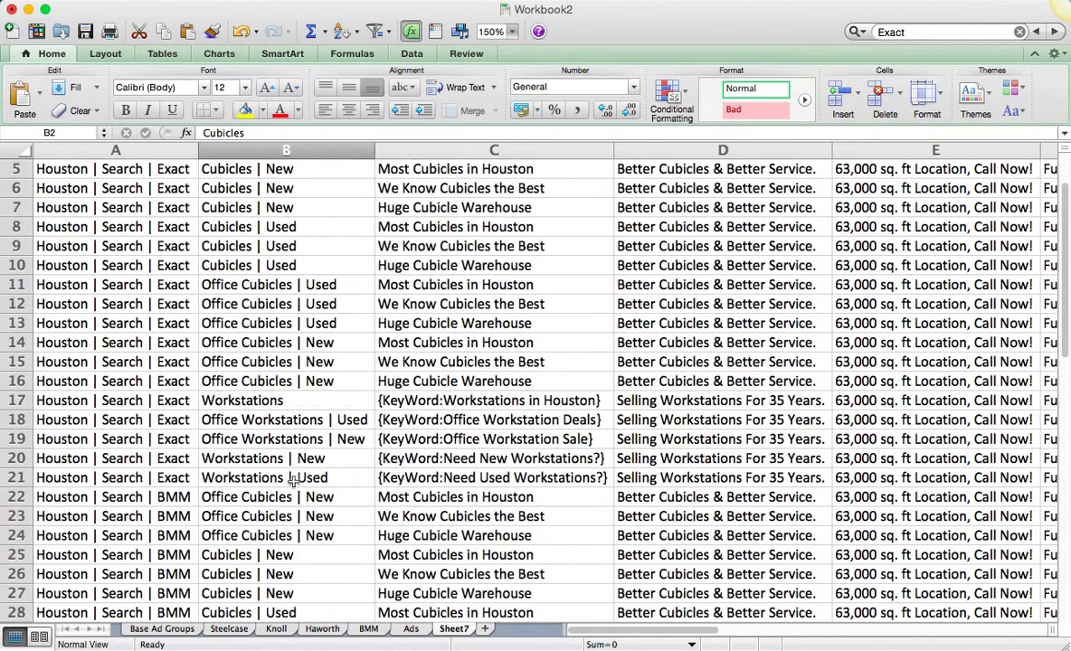
click(457, 150)
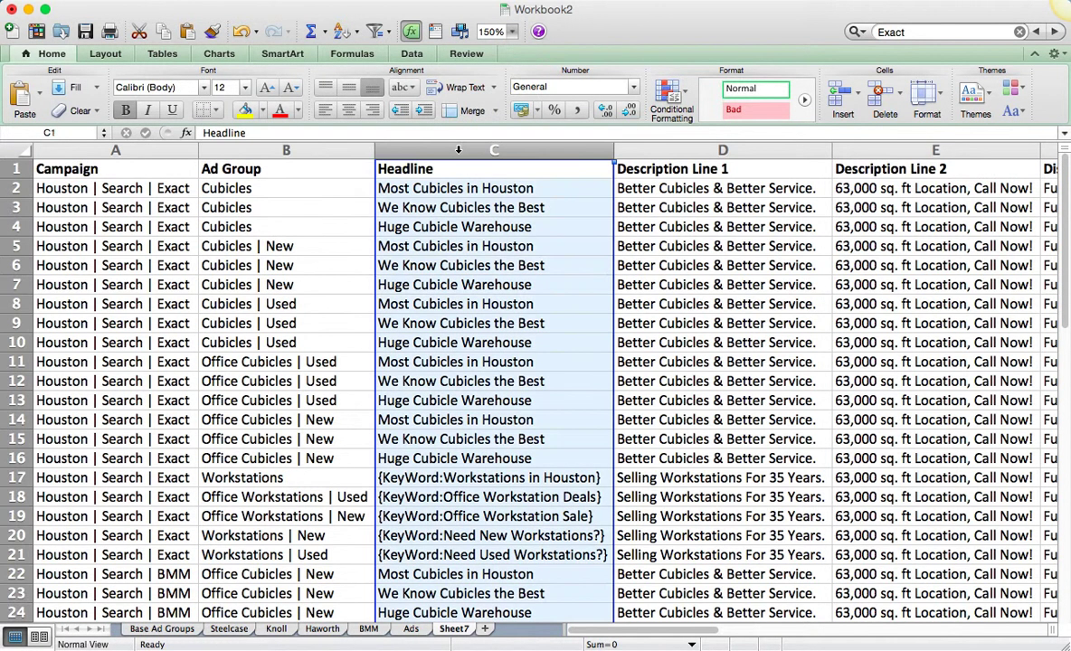
right_click(458, 150)
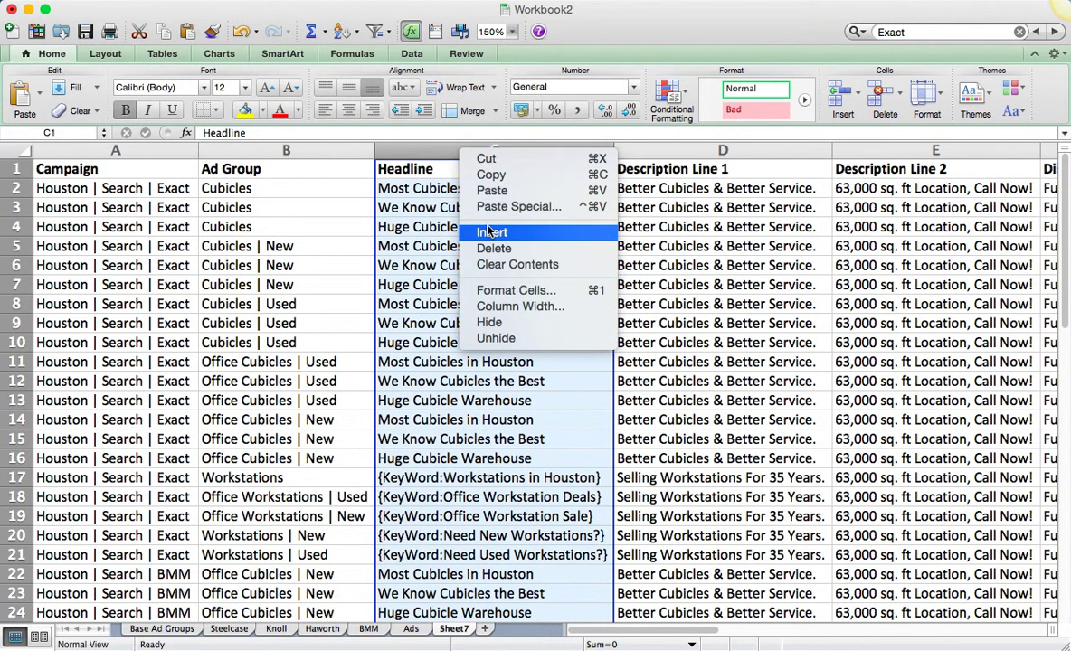
click(488, 232)
Step: Enter =CONCATENATE("Steelcase | ",B2) in C2 and fill the formula down for all ads
click(461, 192)
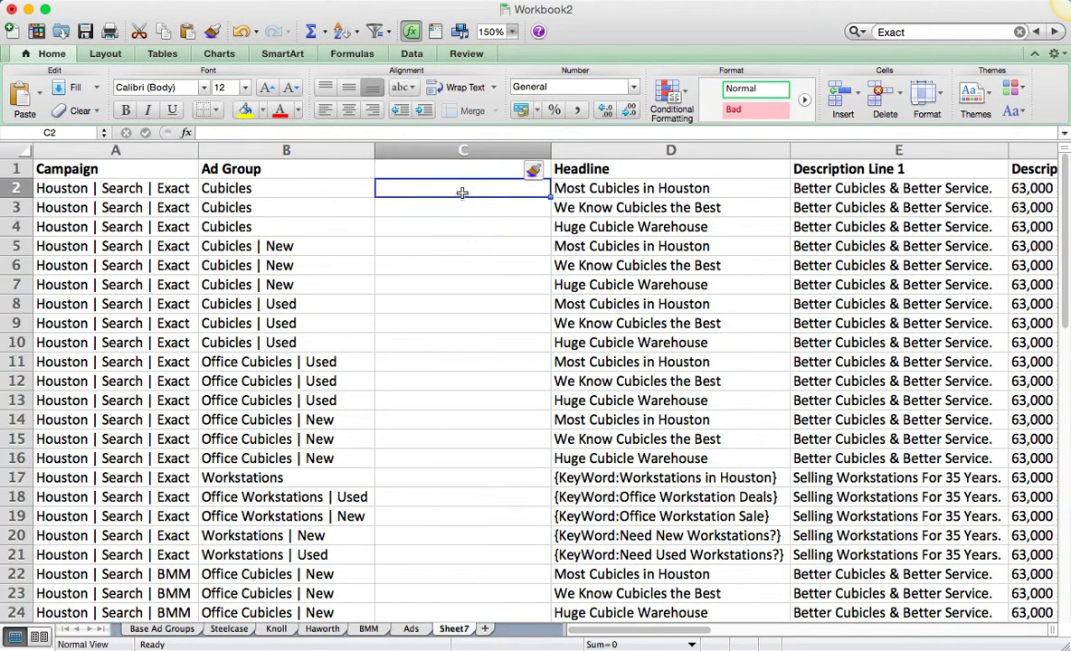
text(=cocn)
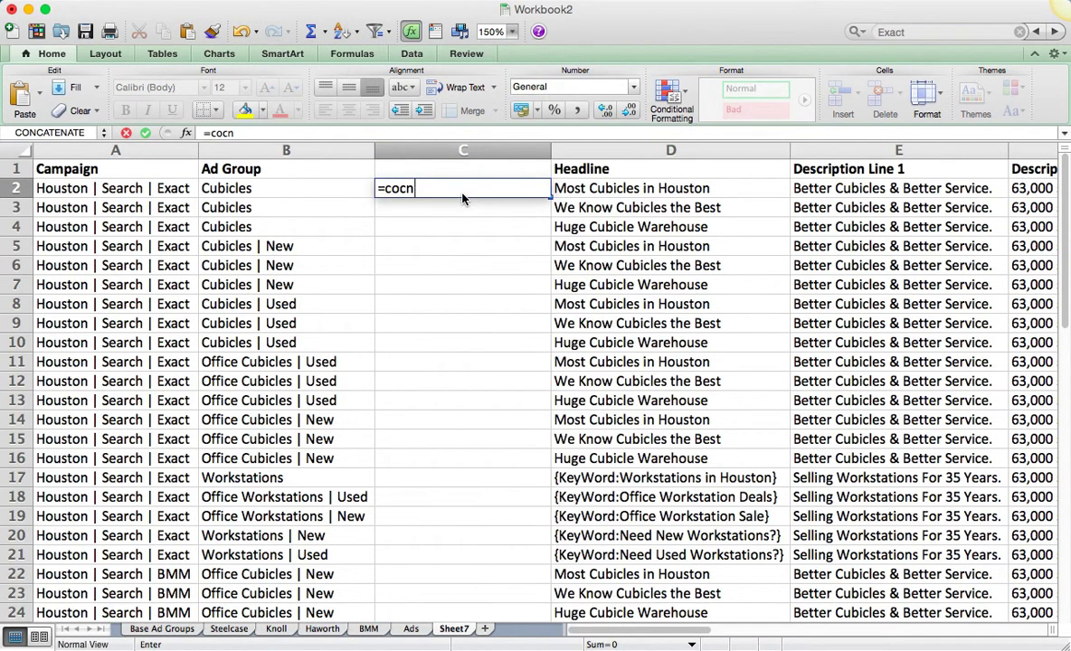
key(BackSpace)
key(BackSpace)
text(nc)
key(Down)
key(Return)
text(")
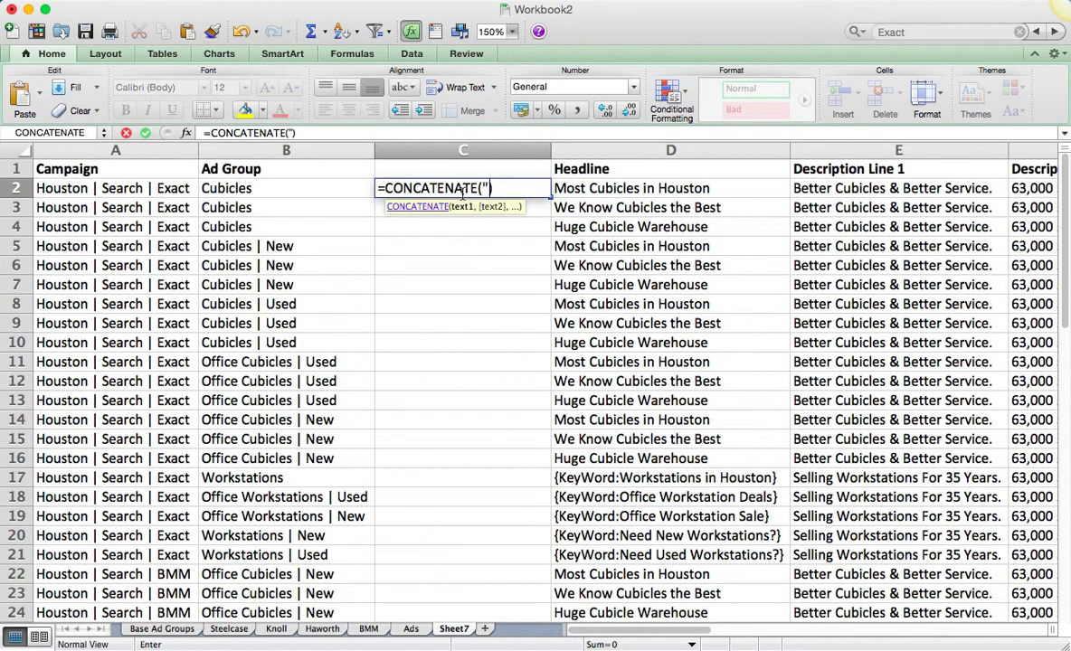
text(Steelcase)
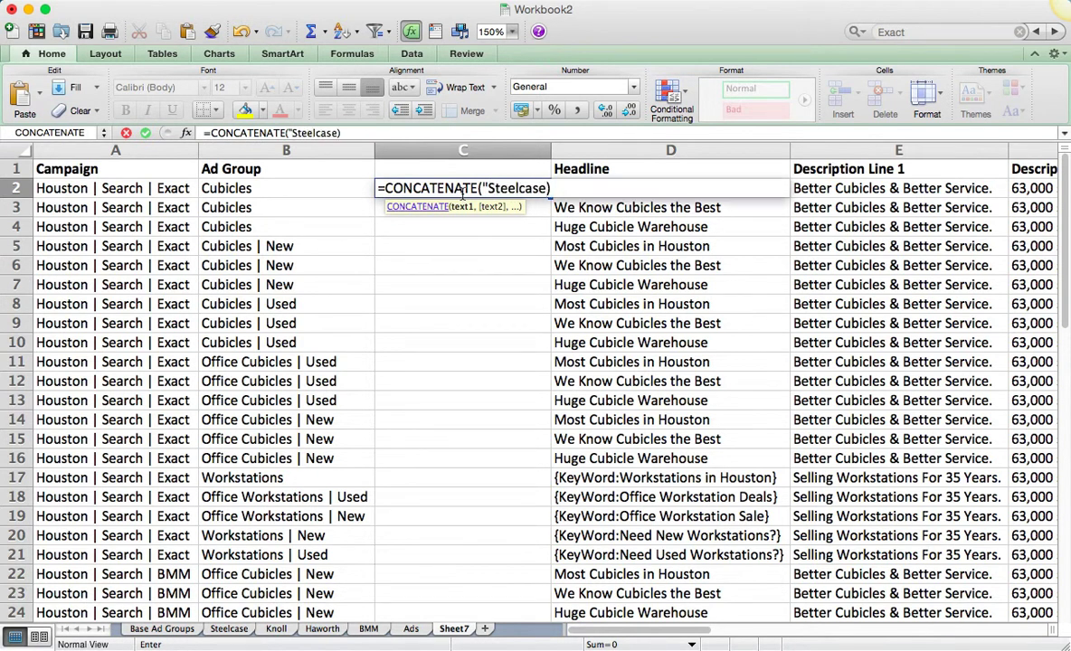
text( | ",)
click(208, 188)
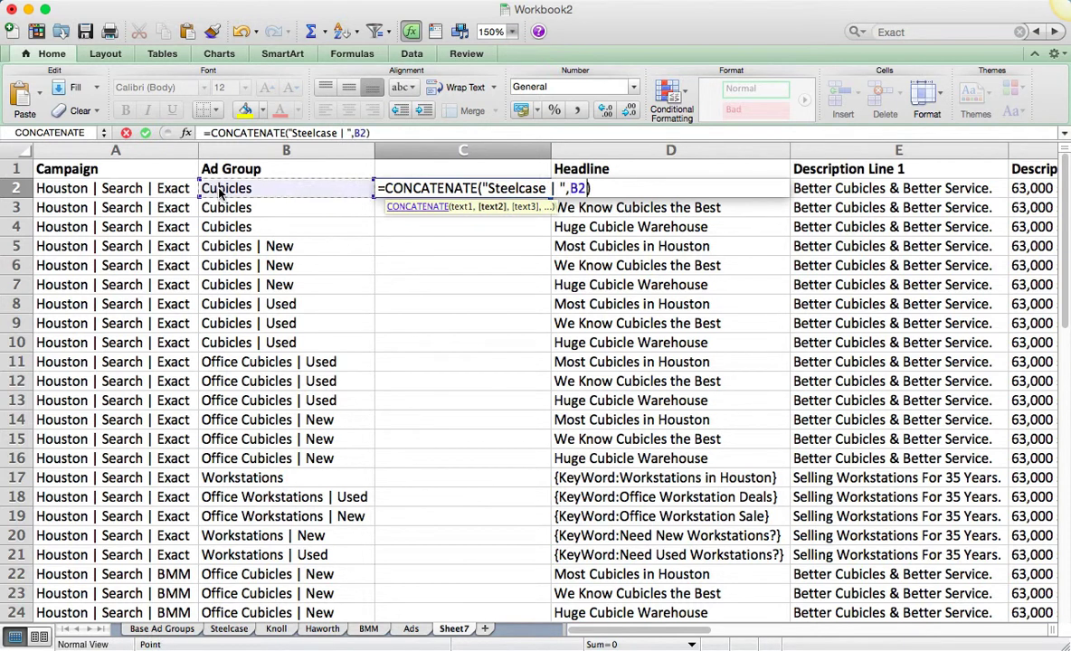
key(Return)
click(392, 185)
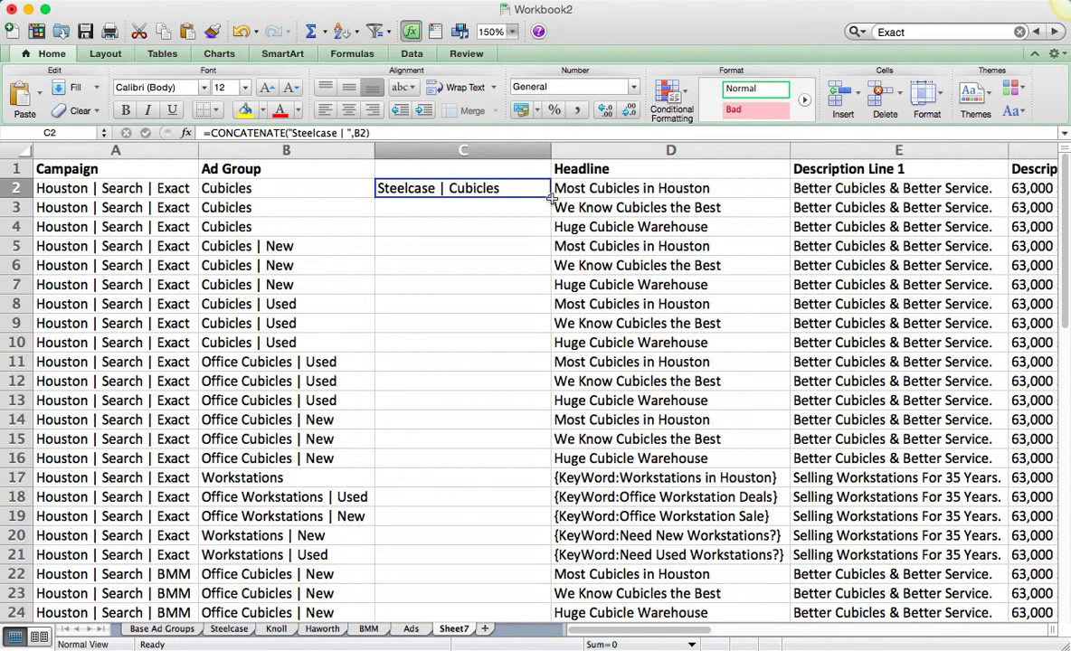
double_click(549, 196)
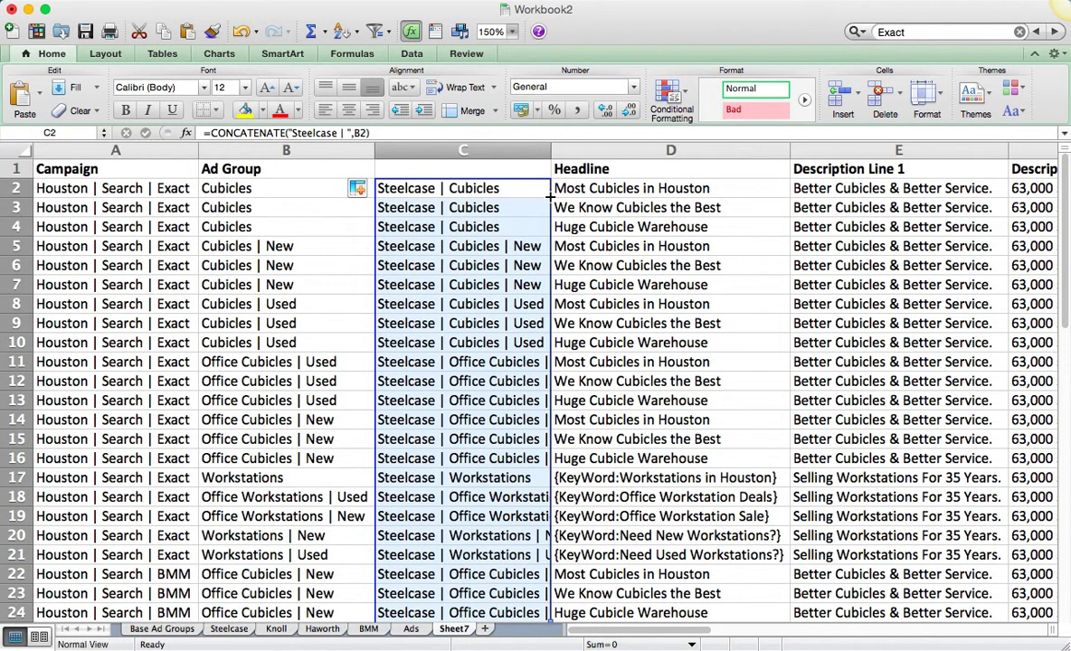
Step: Copy the concatenated Steelcase names and paste them as values over the Ad Group entries starting at B2
key(super+c)
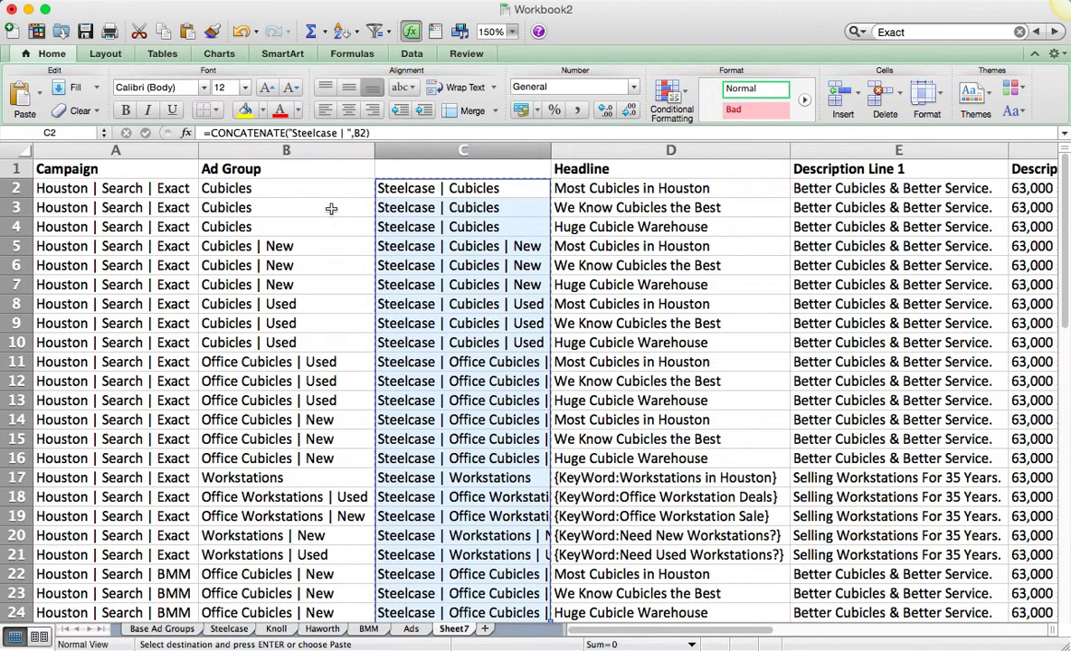
click(316, 190)
right_click(313, 192)
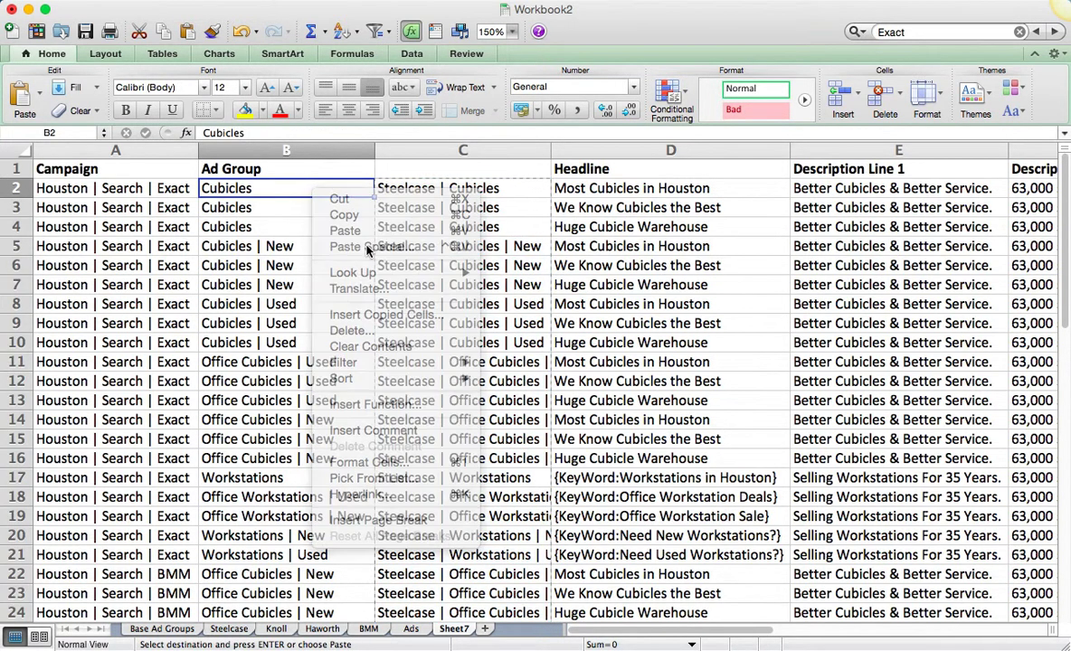
click(369, 246)
click(265, 165)
click(459, 376)
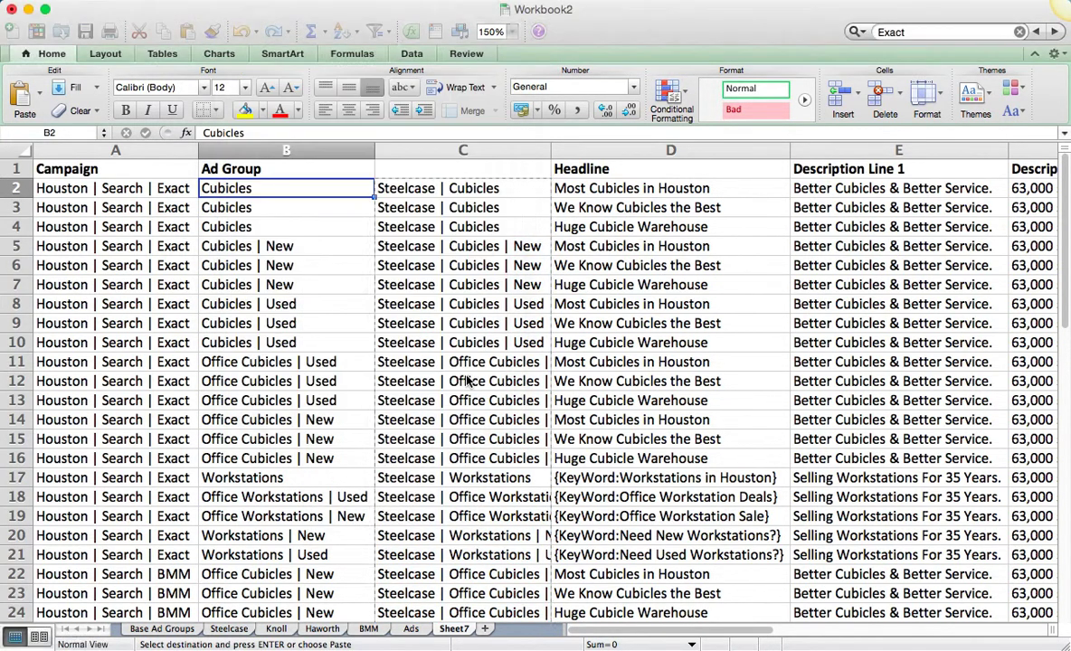
Step: Delete the helper column C and widen the Ad Group column to 26.17
right_click(458, 156)
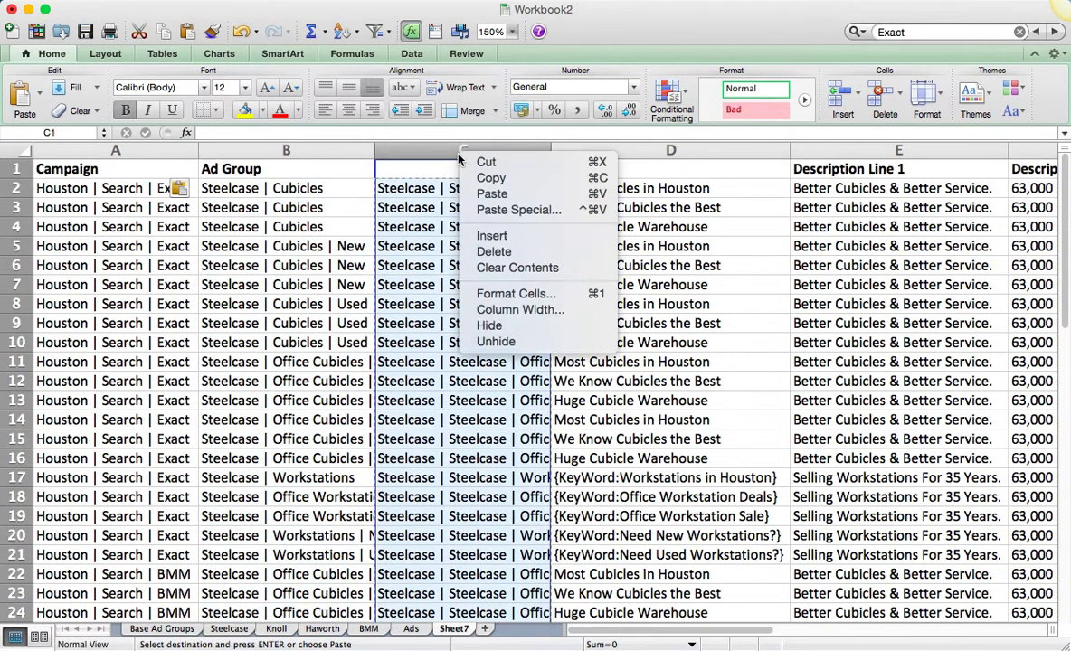
click(472, 248)
click(316, 188)
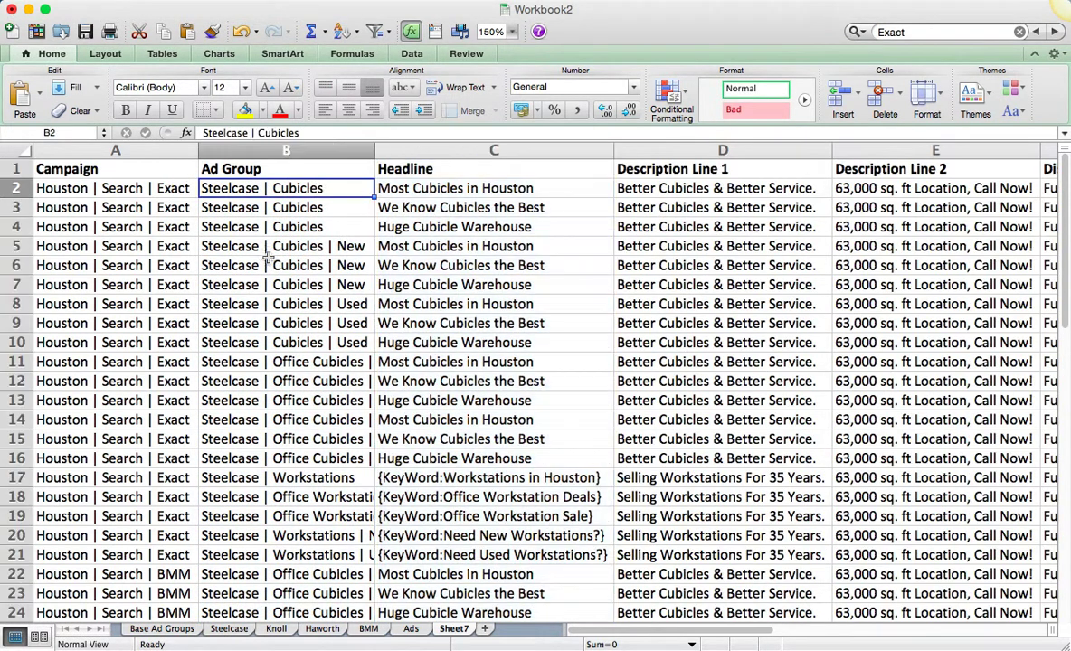
drag(375, 151, 403, 152)
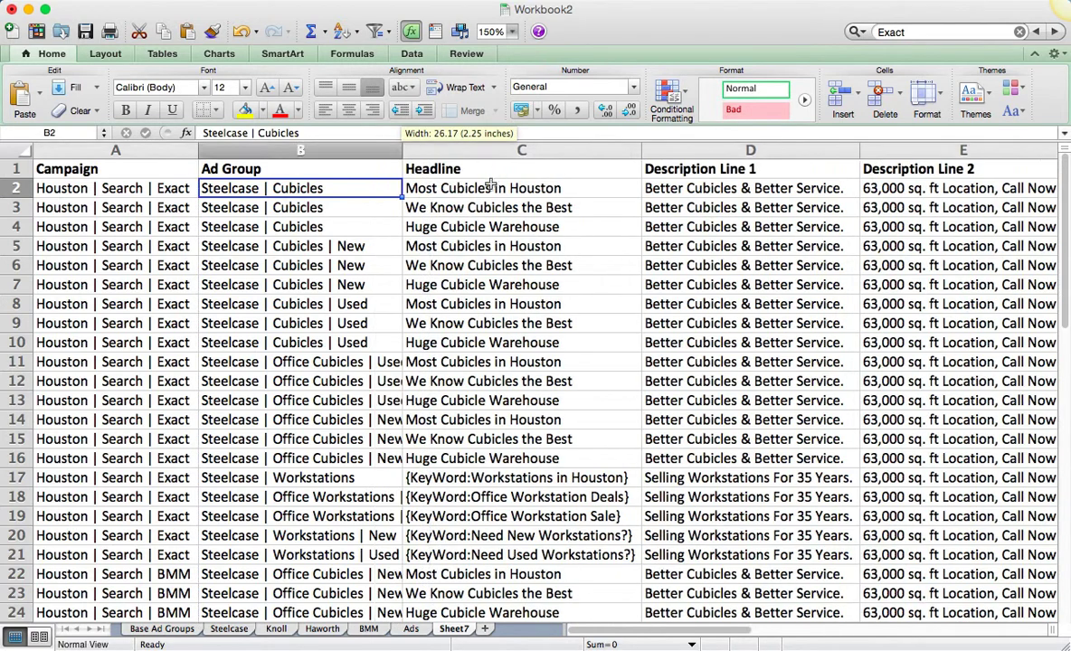
Step: Review the Steelcase | Cubicles ads, comparing ad group names with headlines, description lines and display URL
click(449, 184)
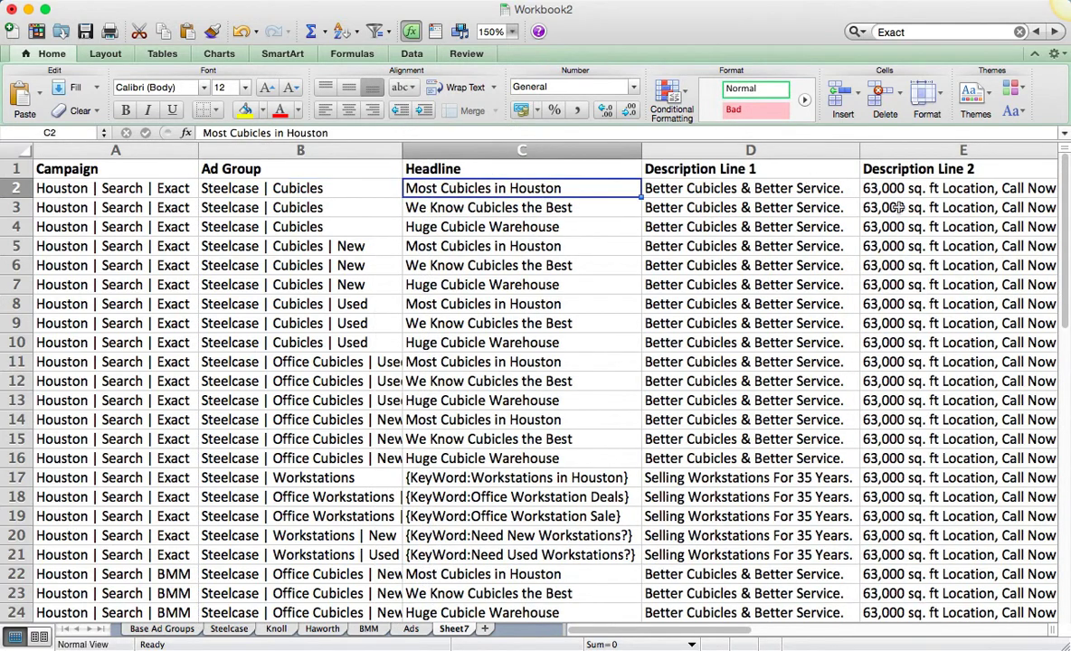
scroll(899, 208, right, 10)
scroll(899, 208, left, 10)
scroll(898, 208, down, 1)
scroll(644, 286, up, 1)
click(217, 186)
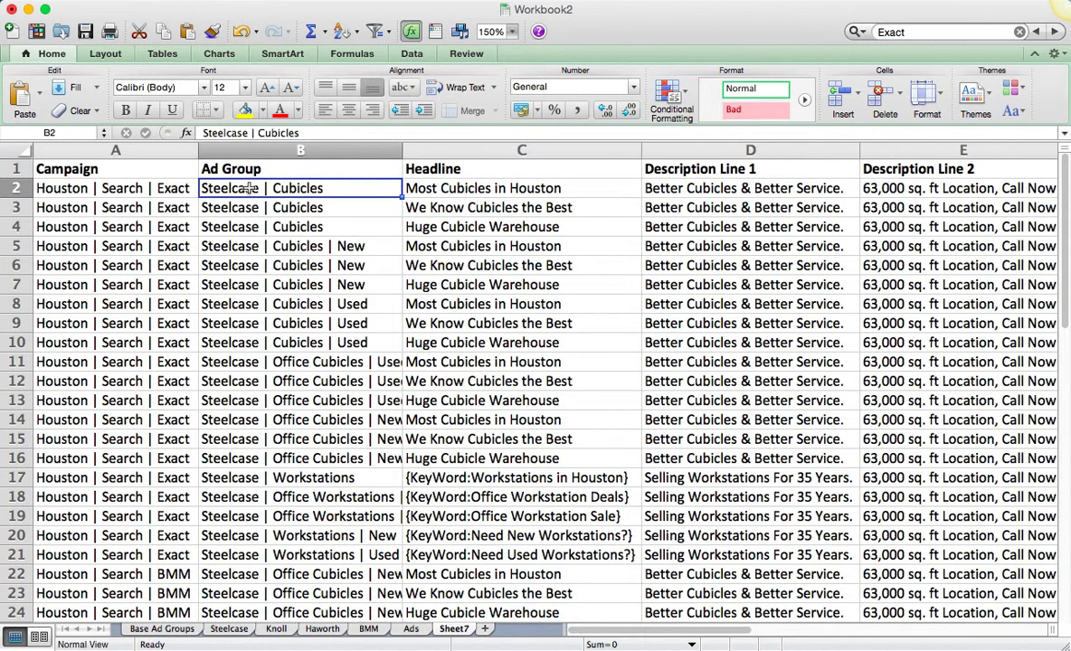
click(431, 188)
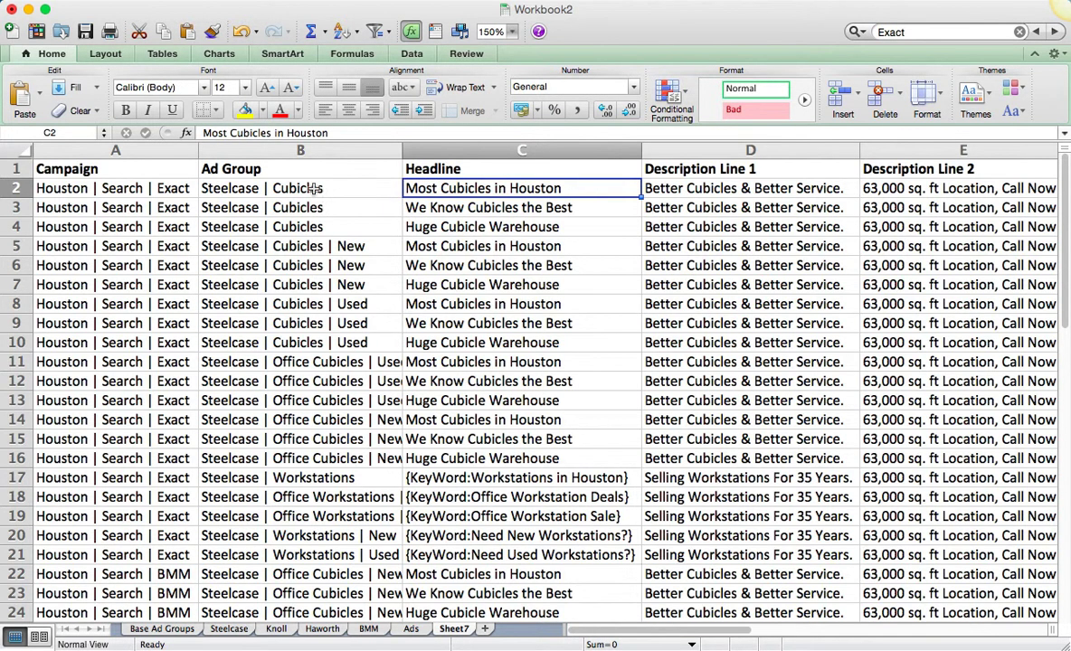
drag(222, 187, 356, 233)
drag(401, 188, 438, 229)
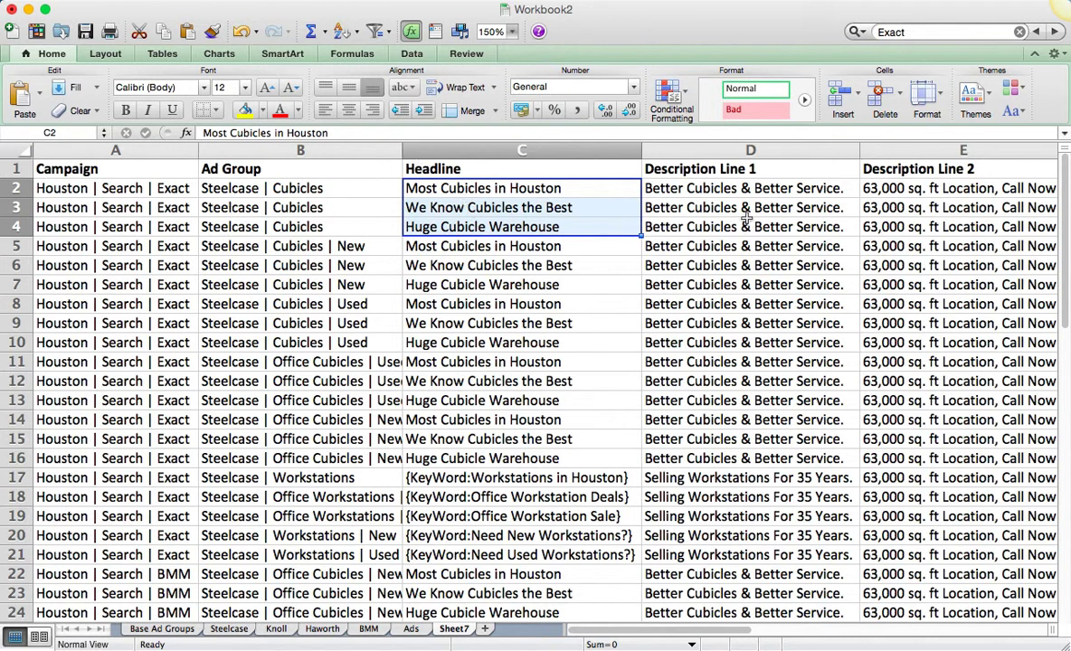
click(748, 189)
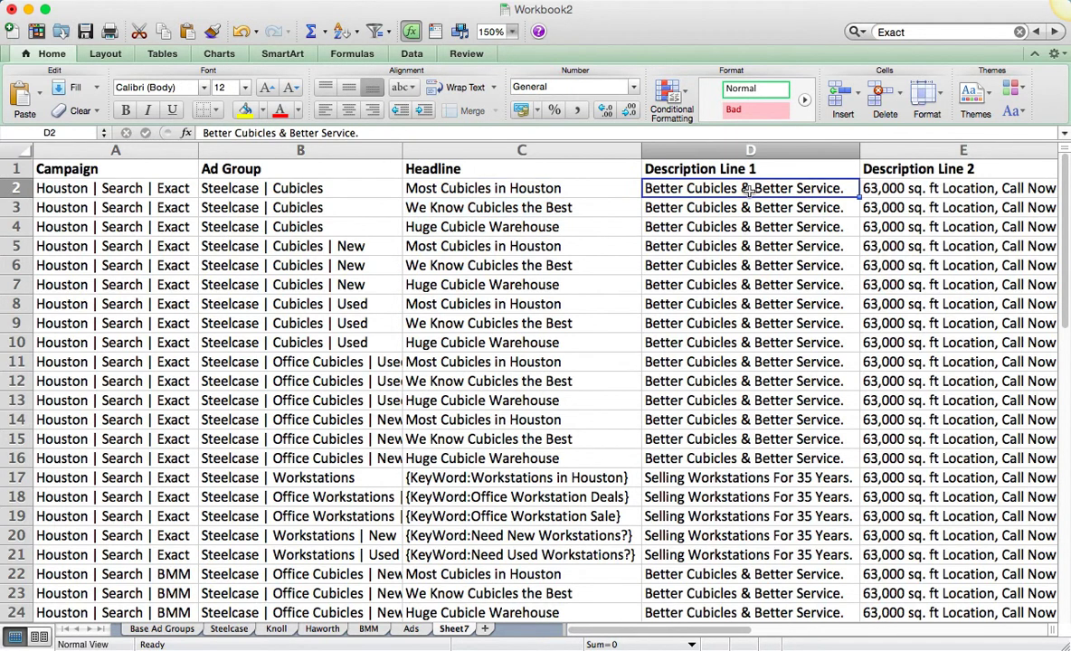
key(Right)
key(Right)
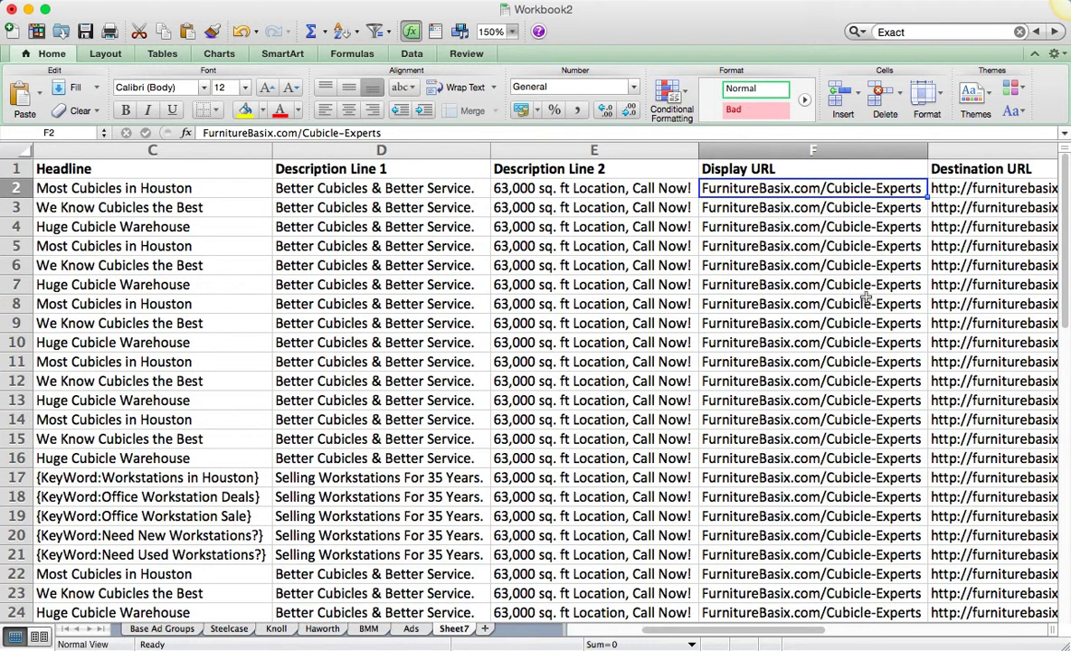
Step: Add filters to the header row and check the values listed in the Display URL filter
key(Up)
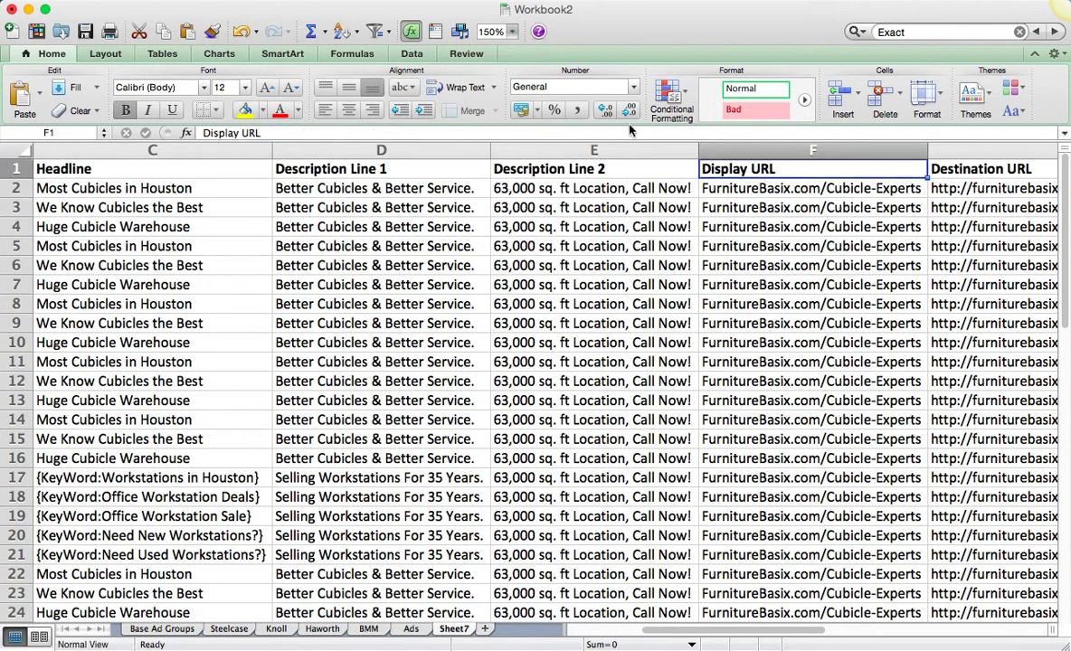
click(375, 32)
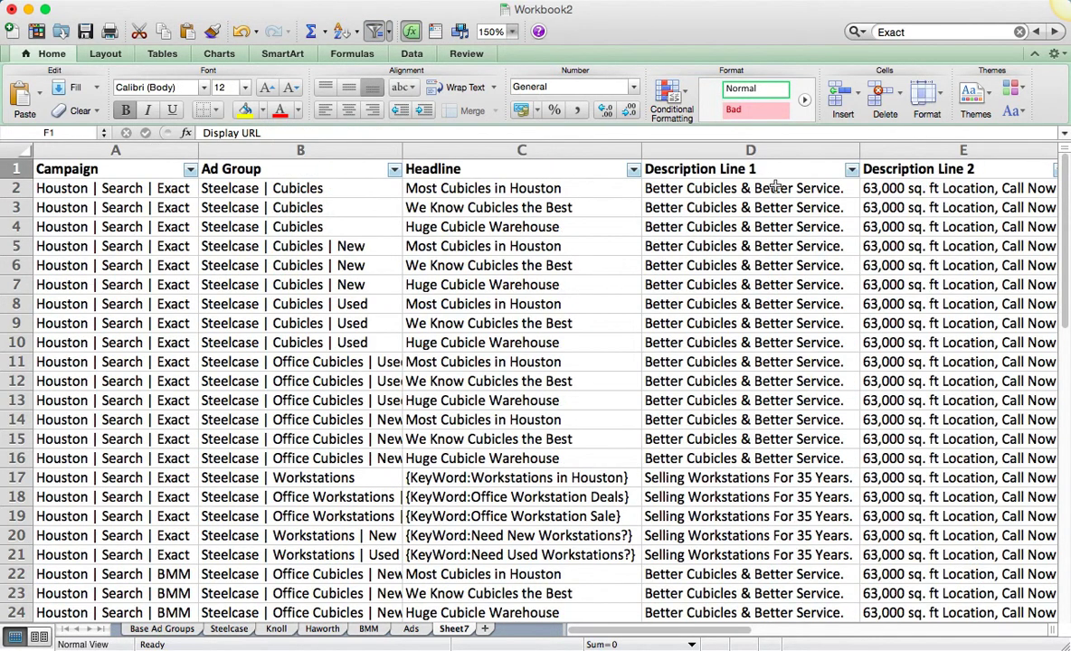
key(Right)
key(Right)
key(Right)
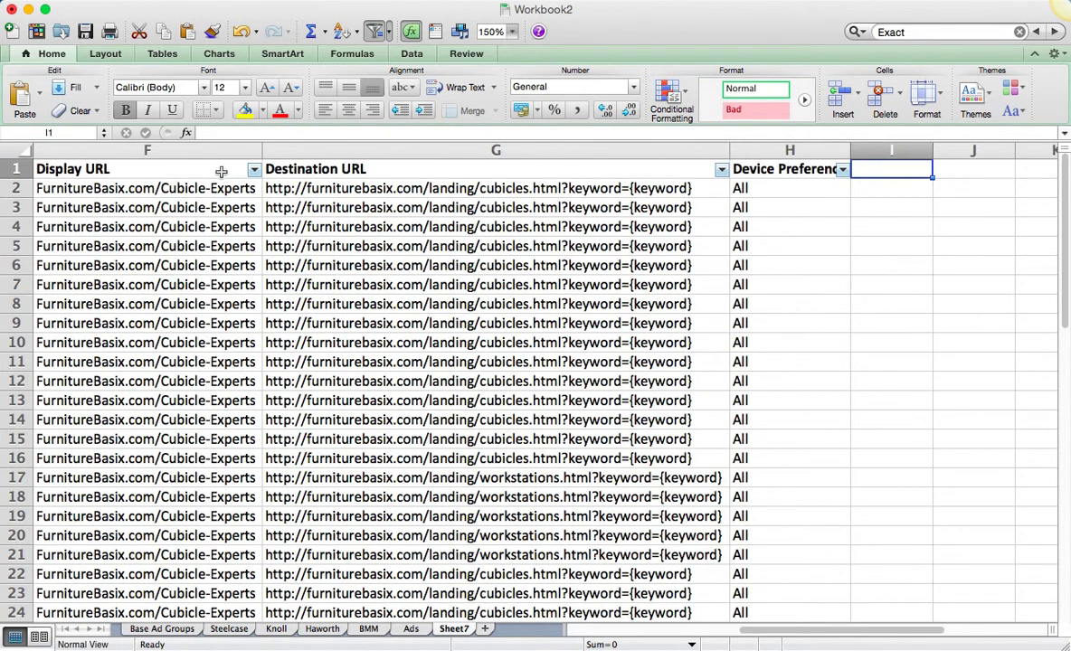
key(Left)
key(Left)
key(Left)
key(Left)
key(Left)
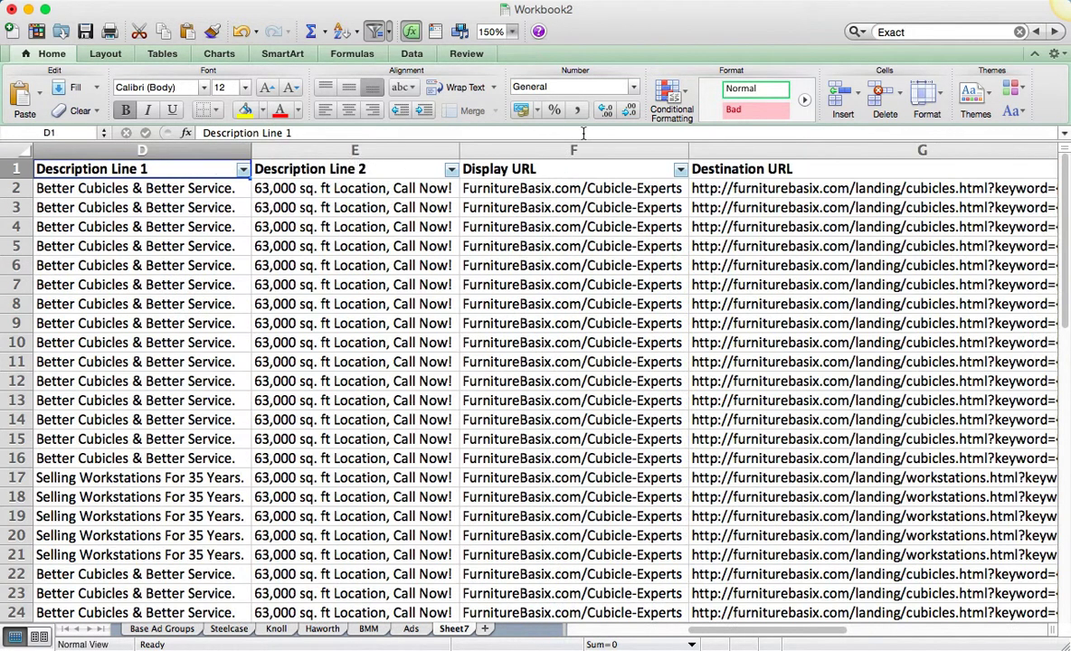
click(680, 169)
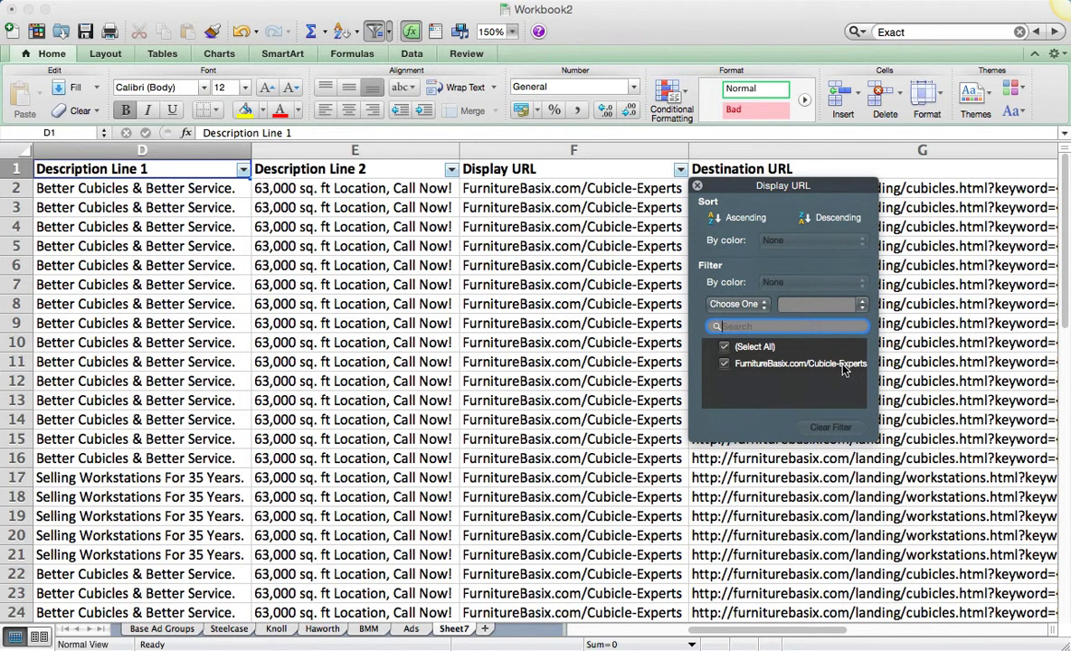
click(572, 304)
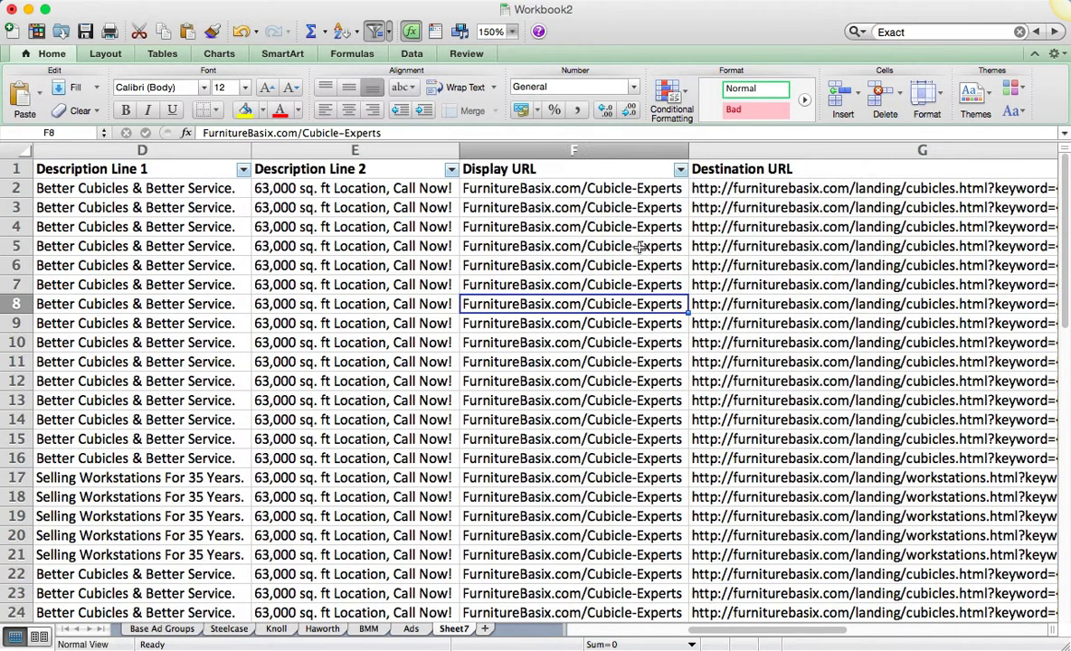
Step: Replace all occurrences of "Cubicle-Experts" in the Display URL column with "Steelcase"
click(602, 150)
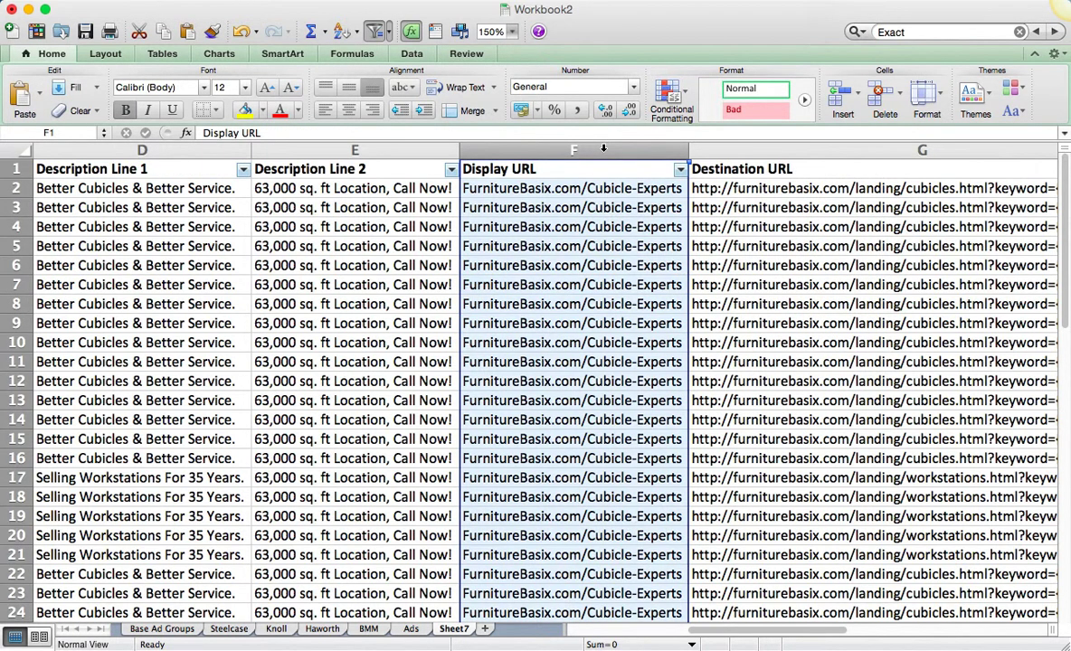
key(super+f)
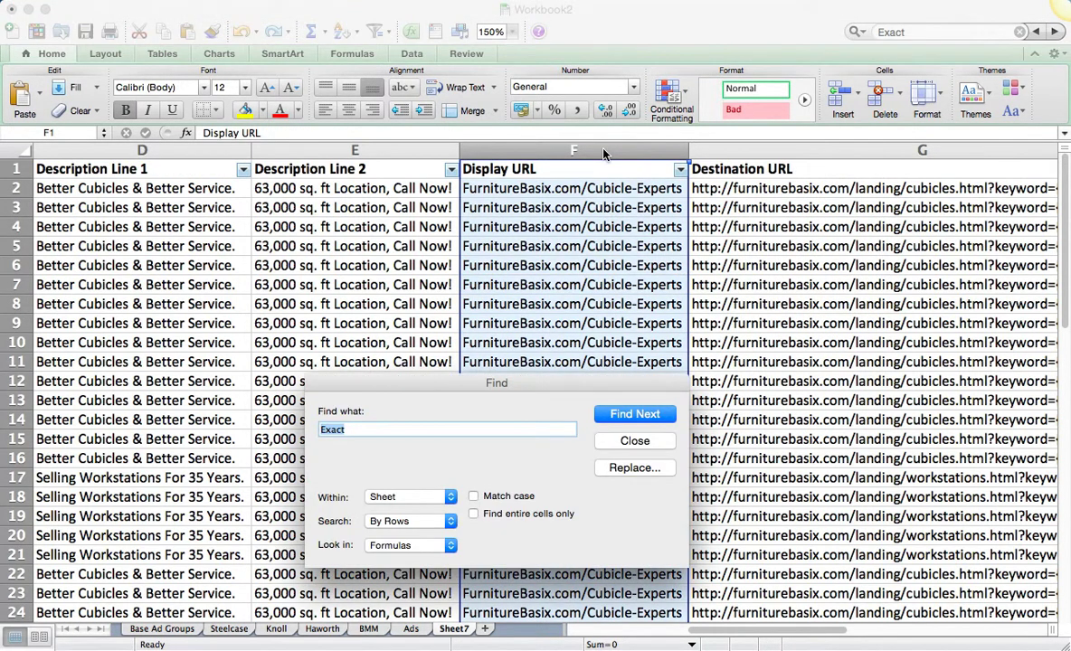
text(Cubicles)
key(BackSpace)
key(BackSpace)
key(BackSpace)
text(-Experts)
click(634, 470)
text(Steelcase)
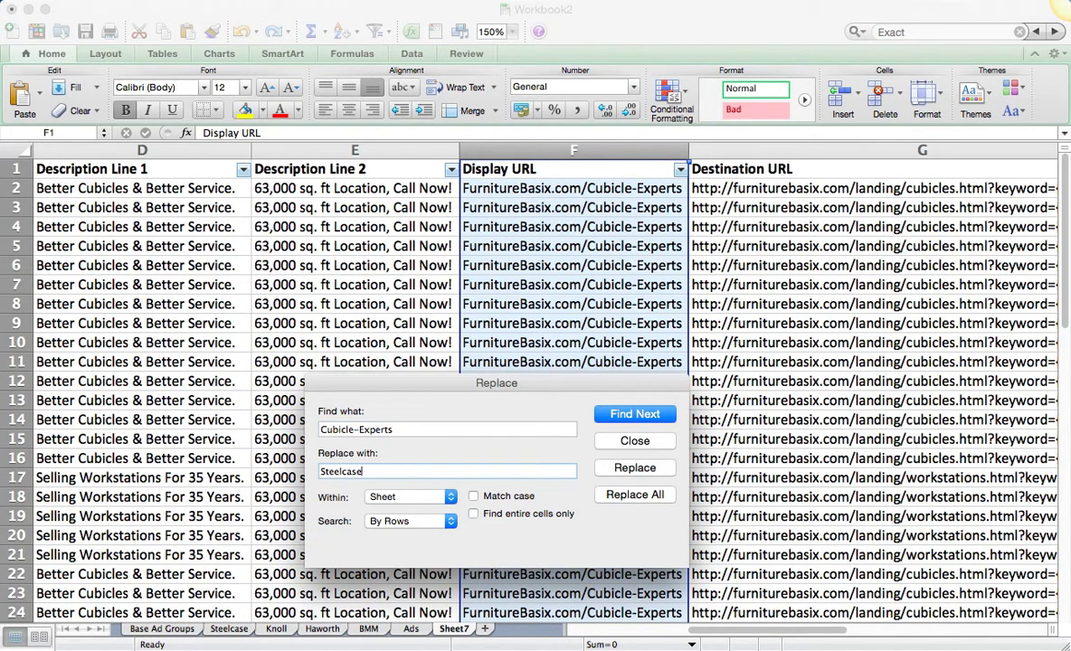
click(647, 496)
click(626, 344)
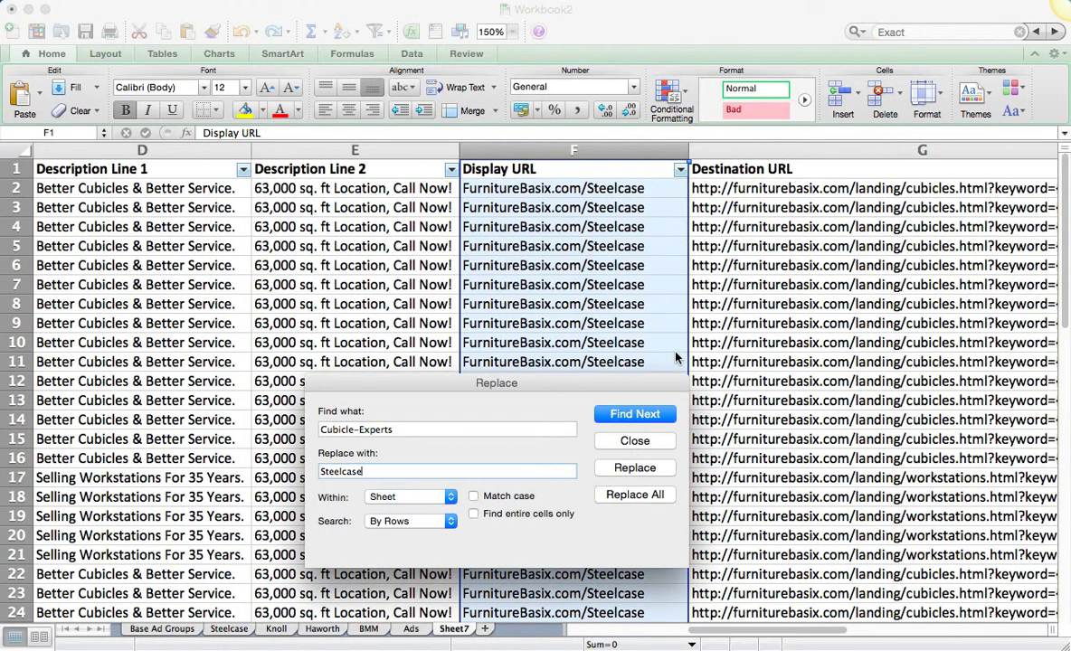
click(656, 441)
click(615, 299)
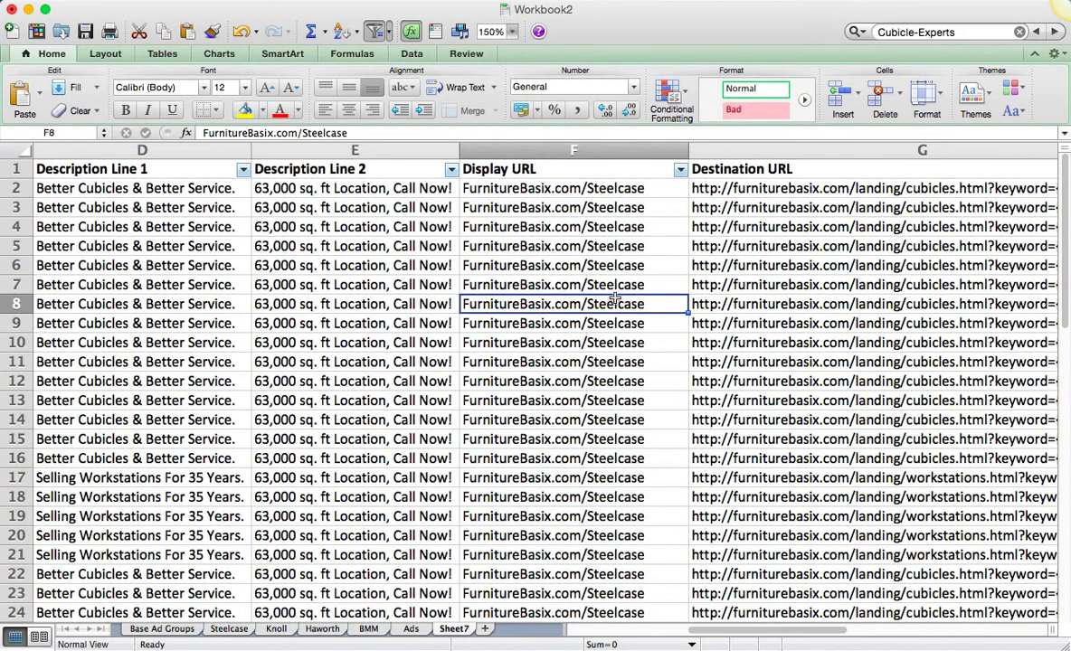
Step: Check the destination URLs of the Steelcase ads and return to the first campaign entry in A2
key(Right)
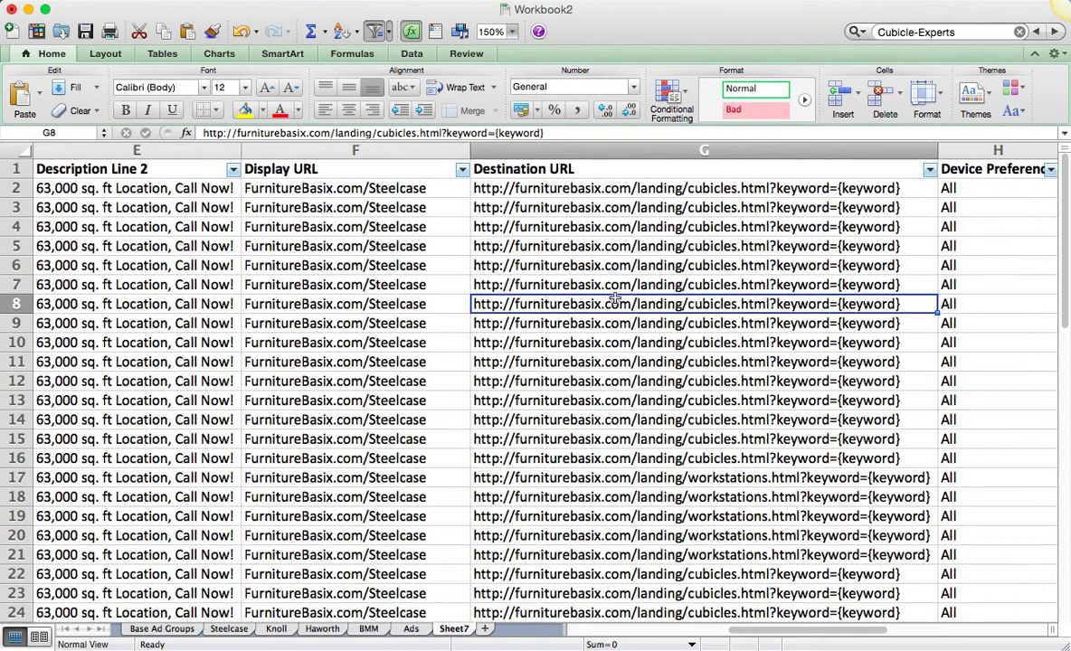
key(Up)
key(Up)
key(Up)
key(Up)
key(Up)
key(Up)
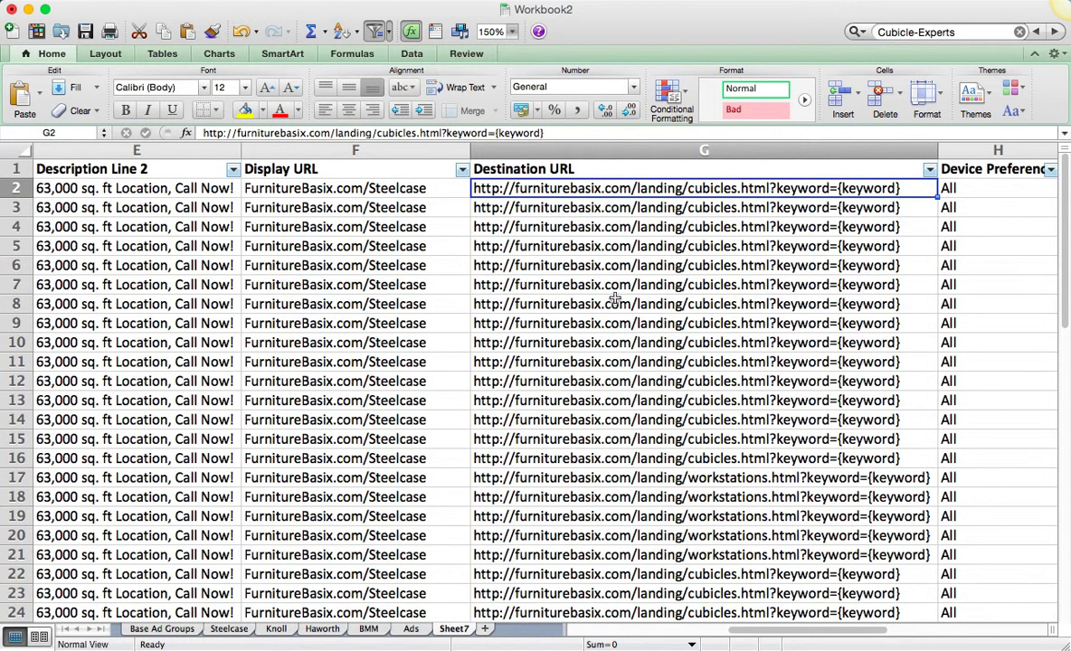
key(Right)
key(Left)
key(Left)
key(Left)
key(Left)
key(Left)
key(Left)
key(Left)
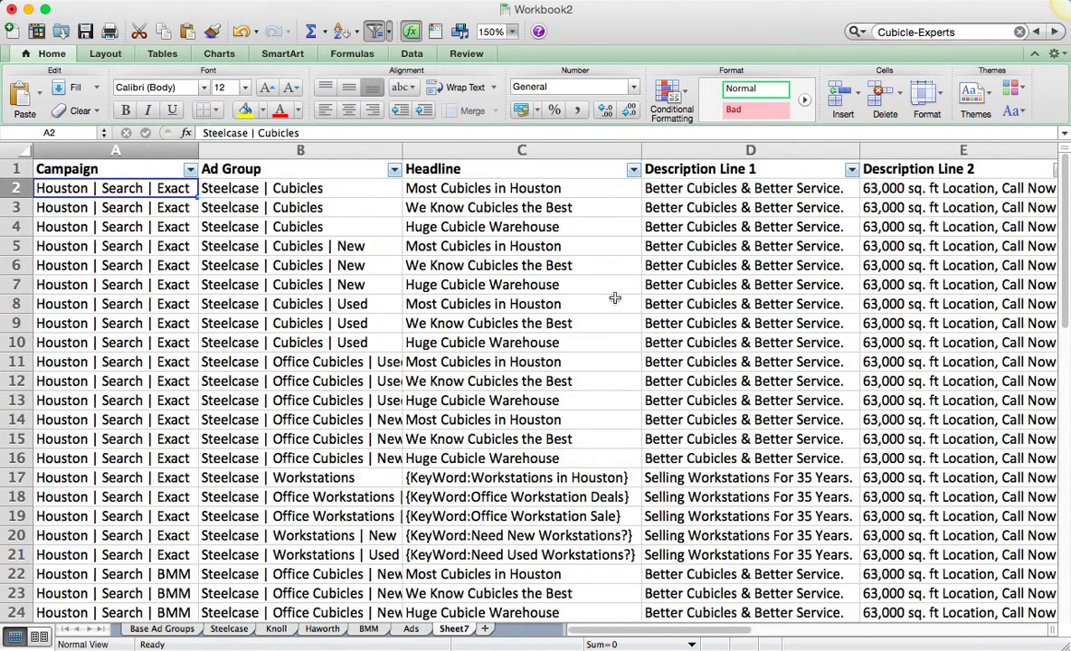
Step: Copy the entire Steelcase ads table, including its header row
key(super+a)
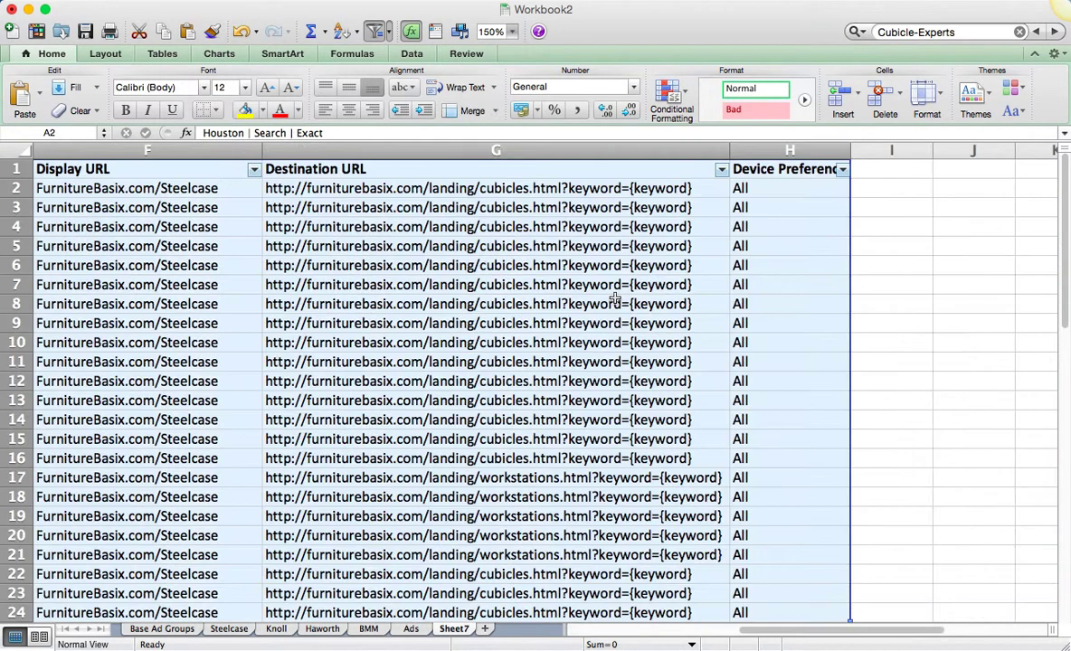
key(super+c)
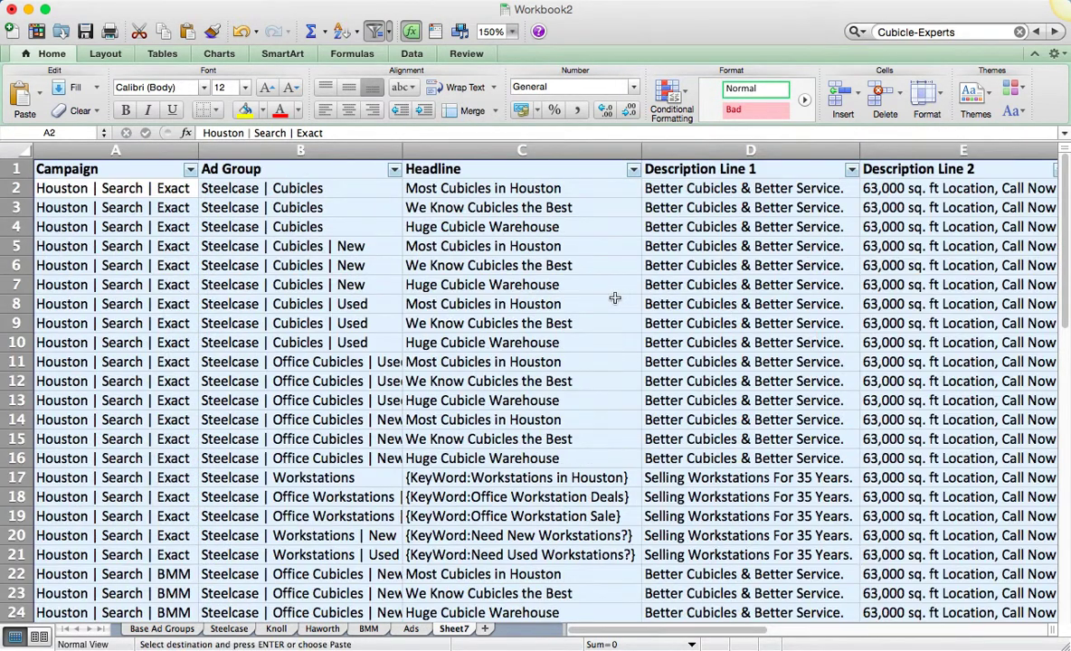
key(Escape)
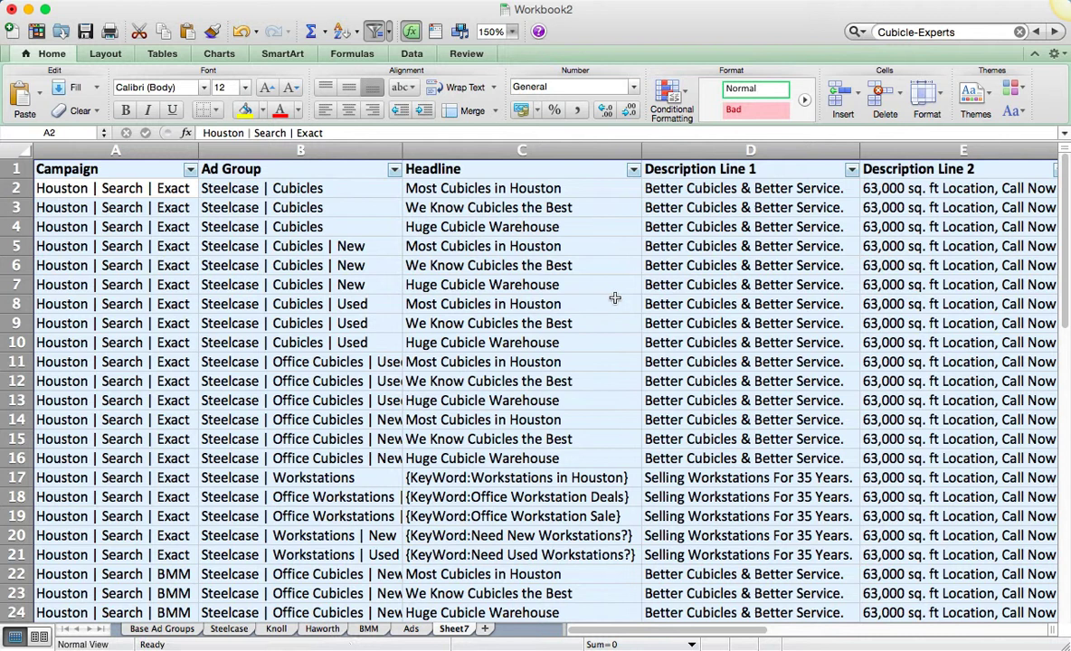
click(690, 395)
key(super+a)
key(super+c)
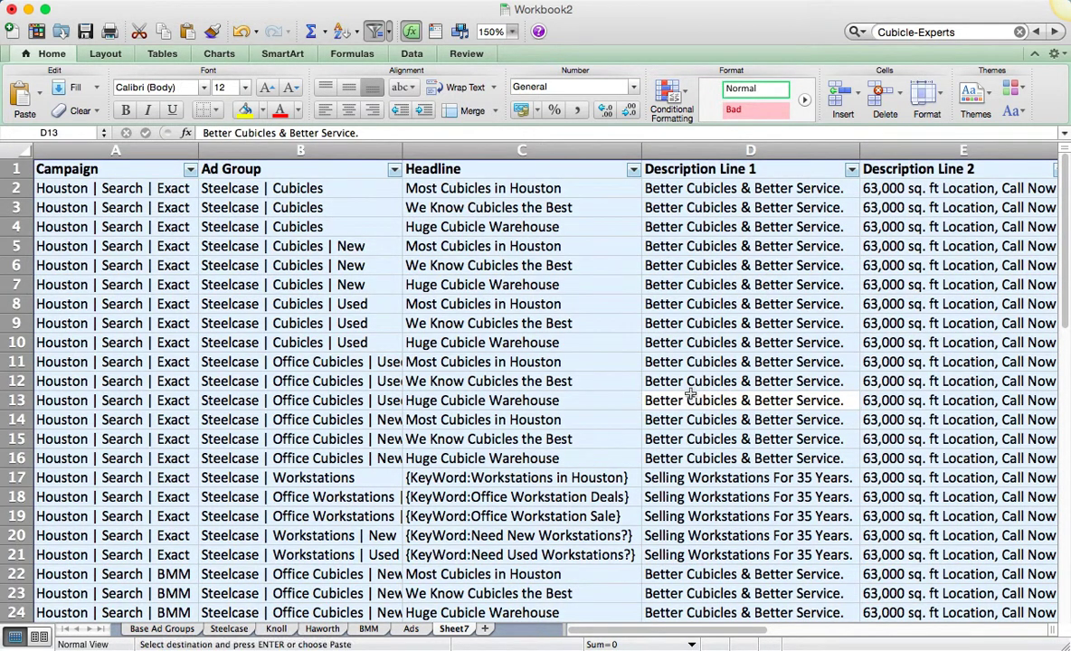
Step: Switch to AdWords Editor and start adding multiple text ads, with campaign and ad group names included in the ad information
key(super+Tab)
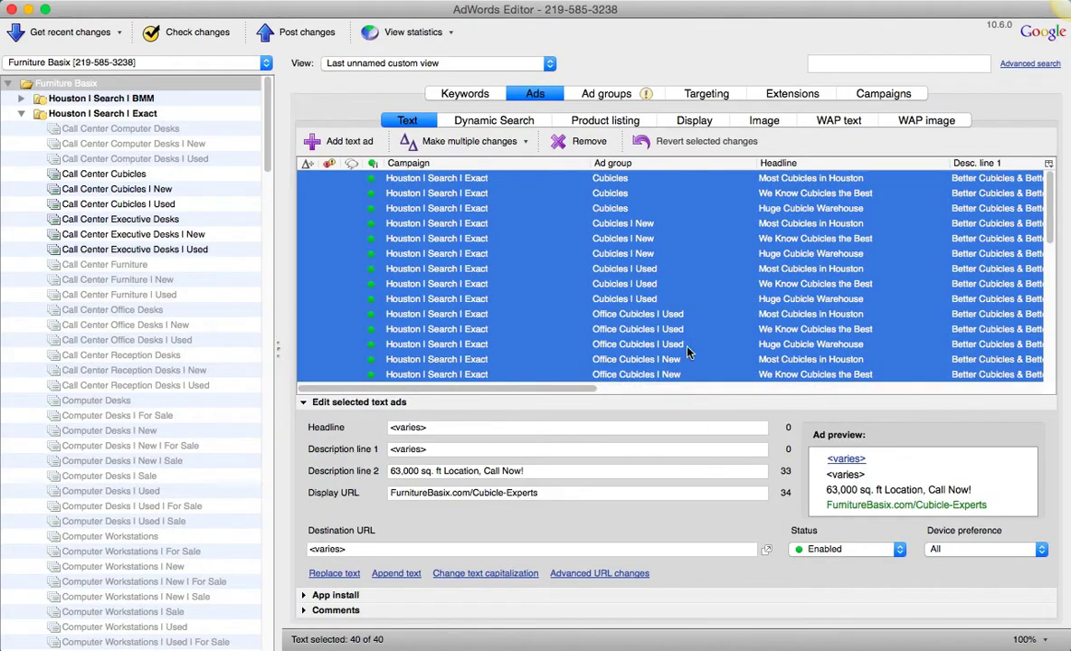
click(529, 94)
click(471, 141)
click(454, 163)
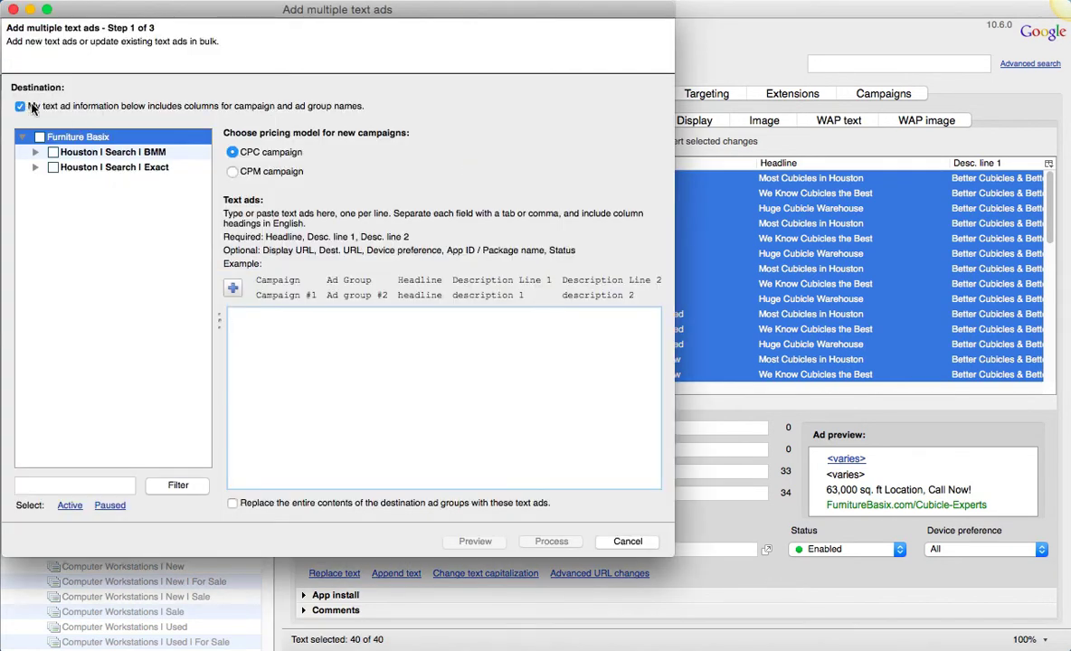
click(19, 107)
Step: Paste the copied Steelcase ads into the text ads box, process them and finish to the change review
key(ctrl+v)
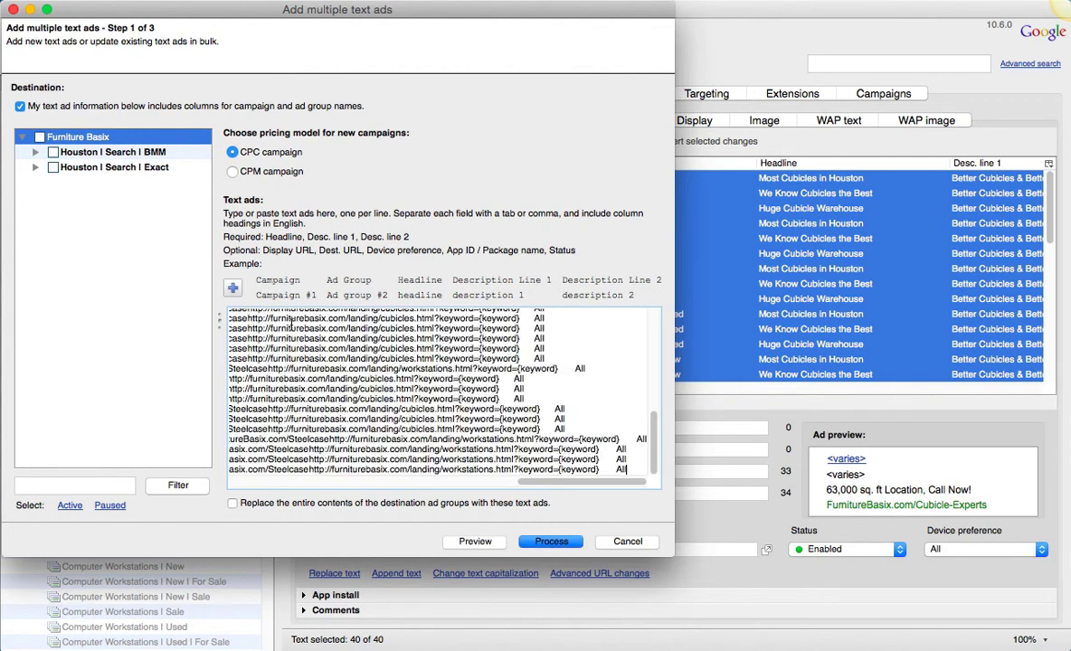
click(550, 542)
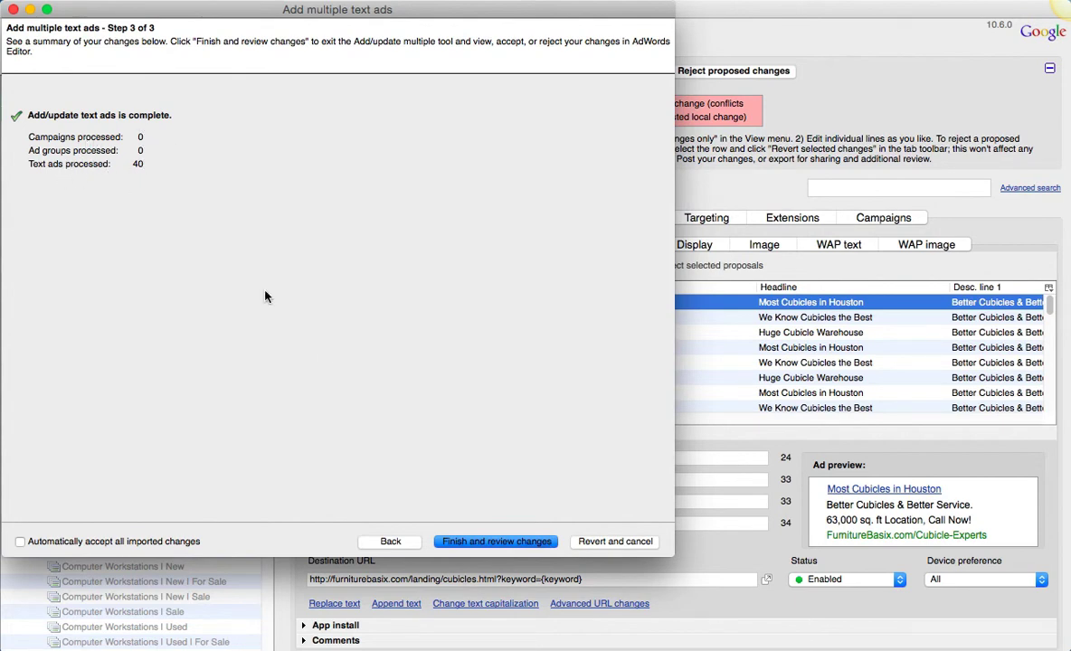
click(495, 542)
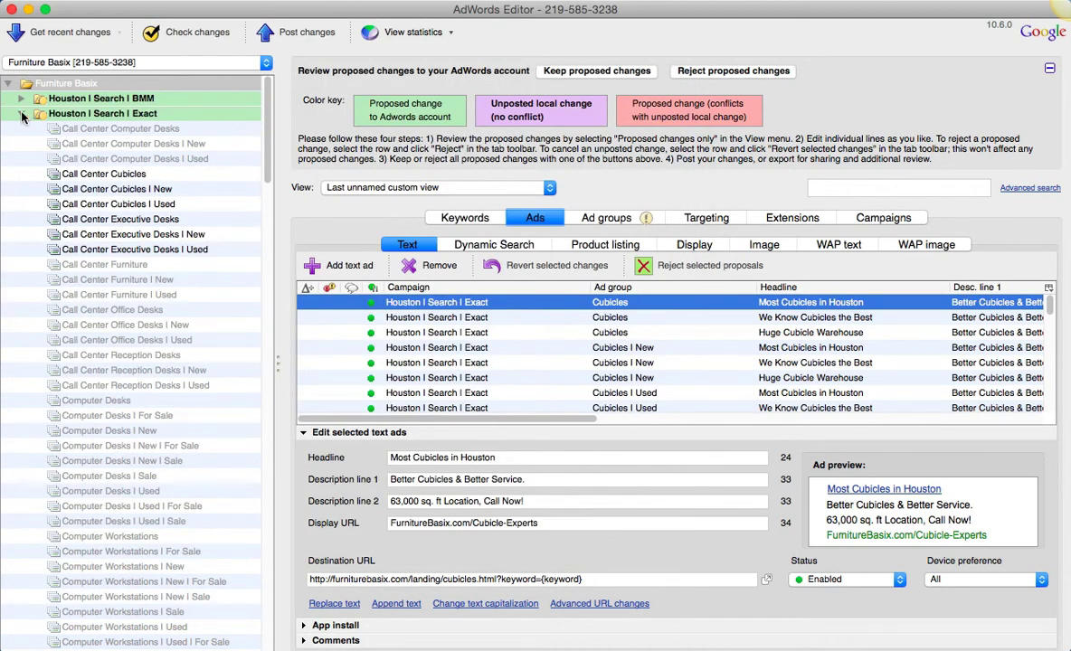
Step: Review the proposed Steelcase ad group changes in the Houston BMM and Exact campaigns, and keep them
scroll(123, 263, down, 10)
scroll(126, 277, down, 12)
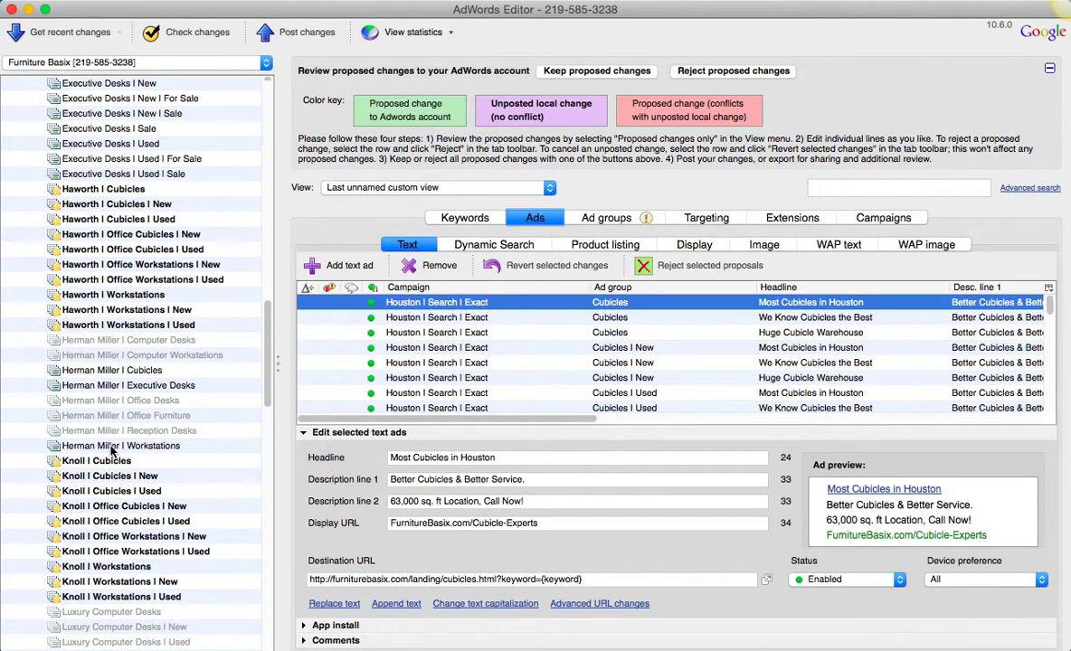
scroll(106, 418, down, 10)
scroll(113, 398, down, 12)
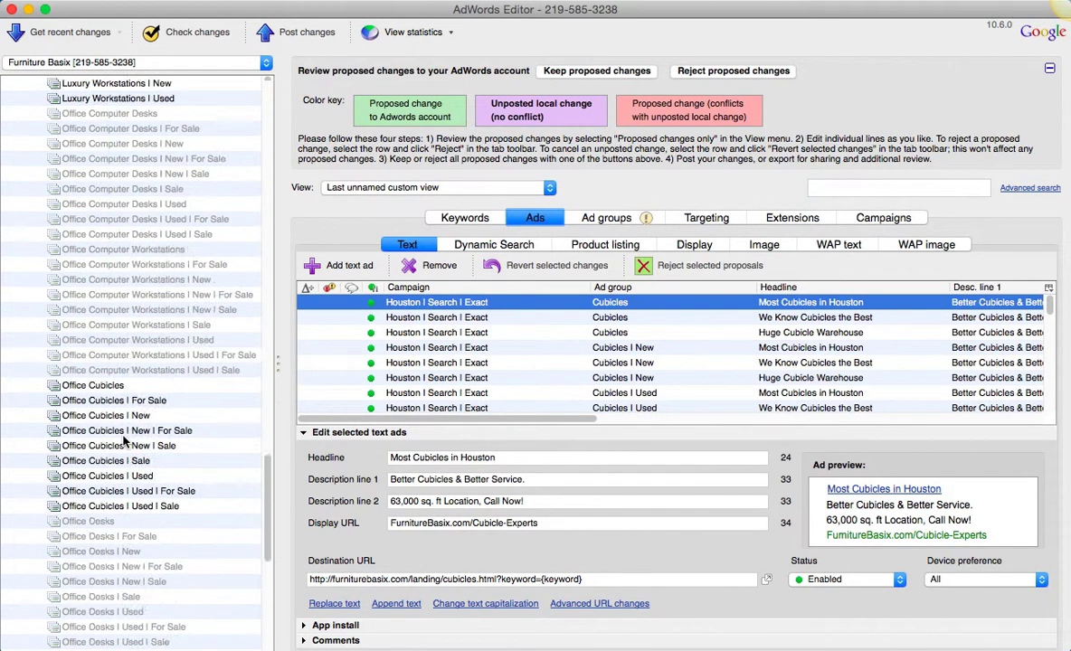
scroll(124, 434, up, 20)
scroll(125, 416, down, 20)
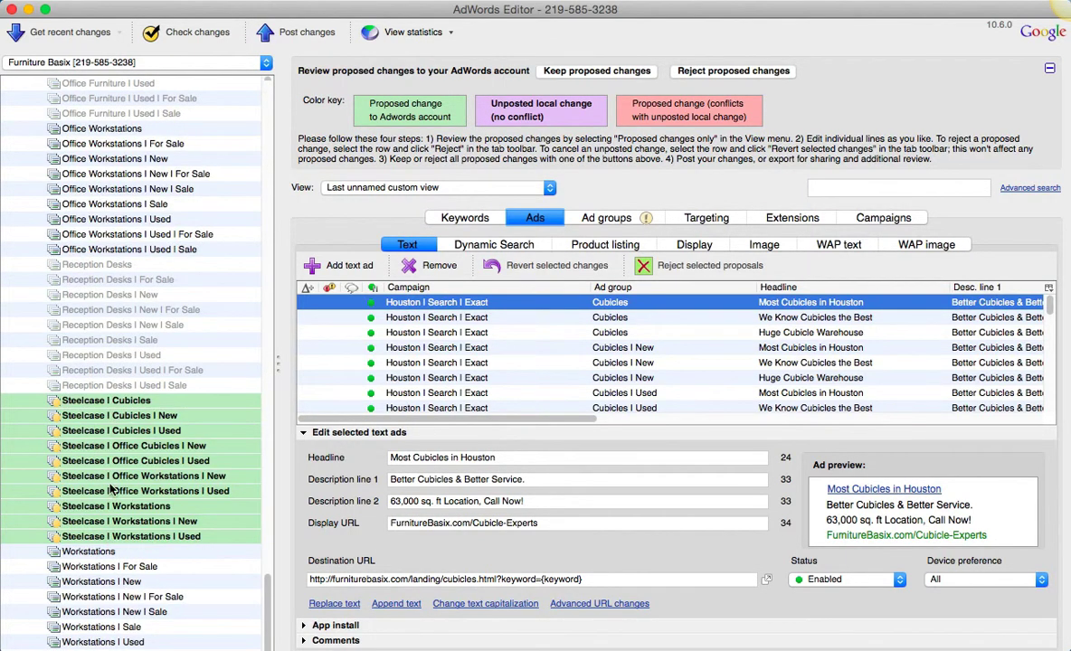
scroll(115, 493, up, 20)
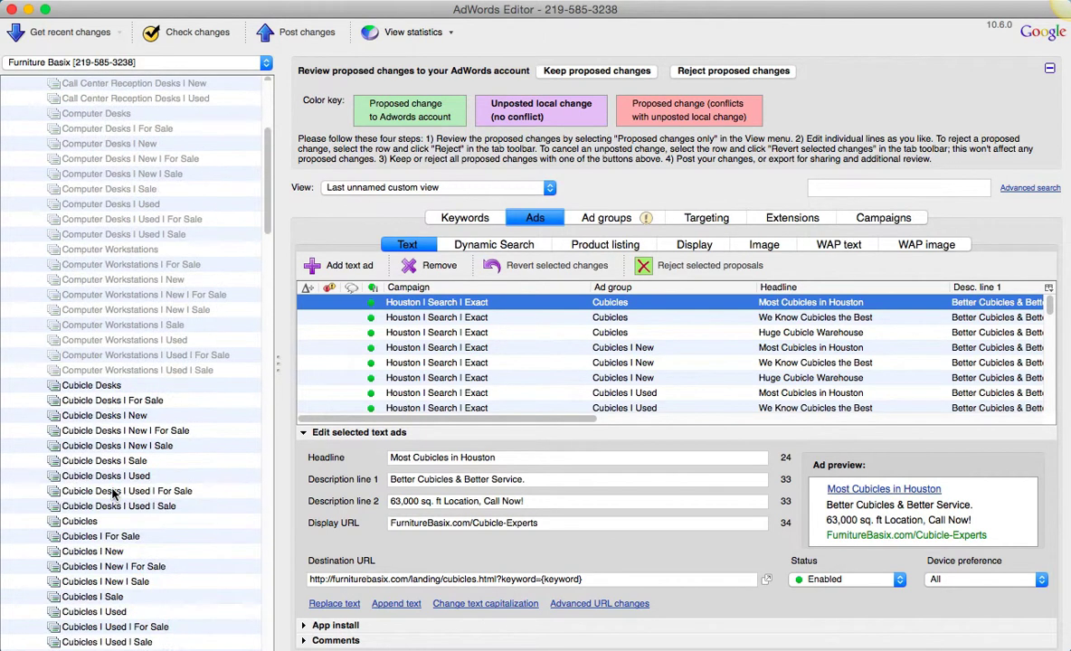
click(51, 83)
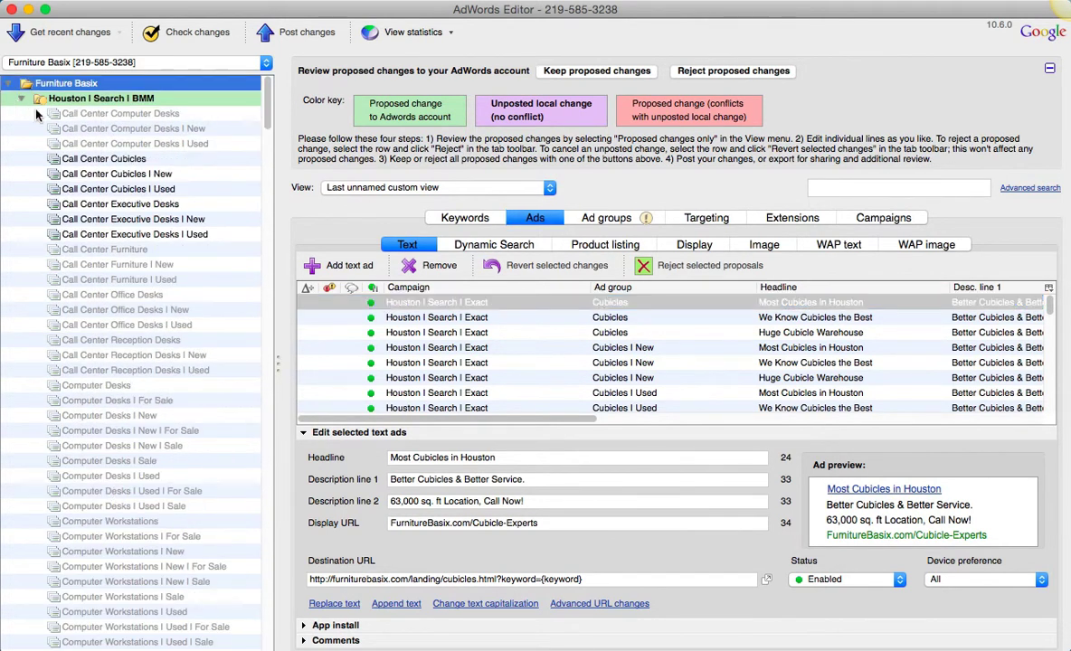
scroll(129, 355, down, 15)
scroll(128, 355, down, 15)
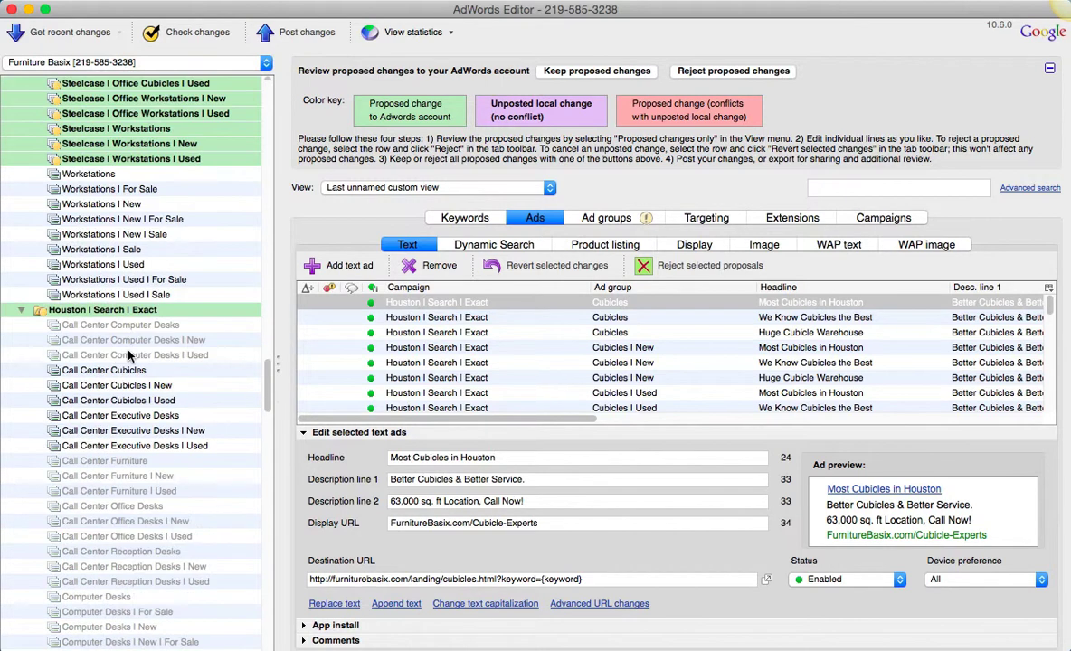
scroll(81, 371, up, 5)
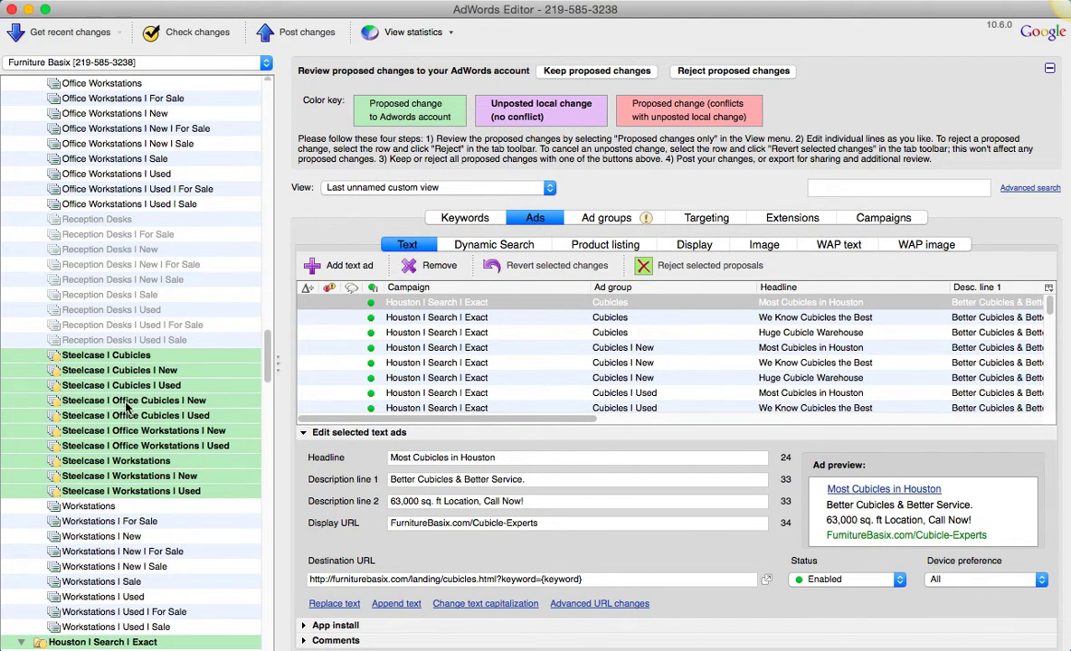
click(553, 71)
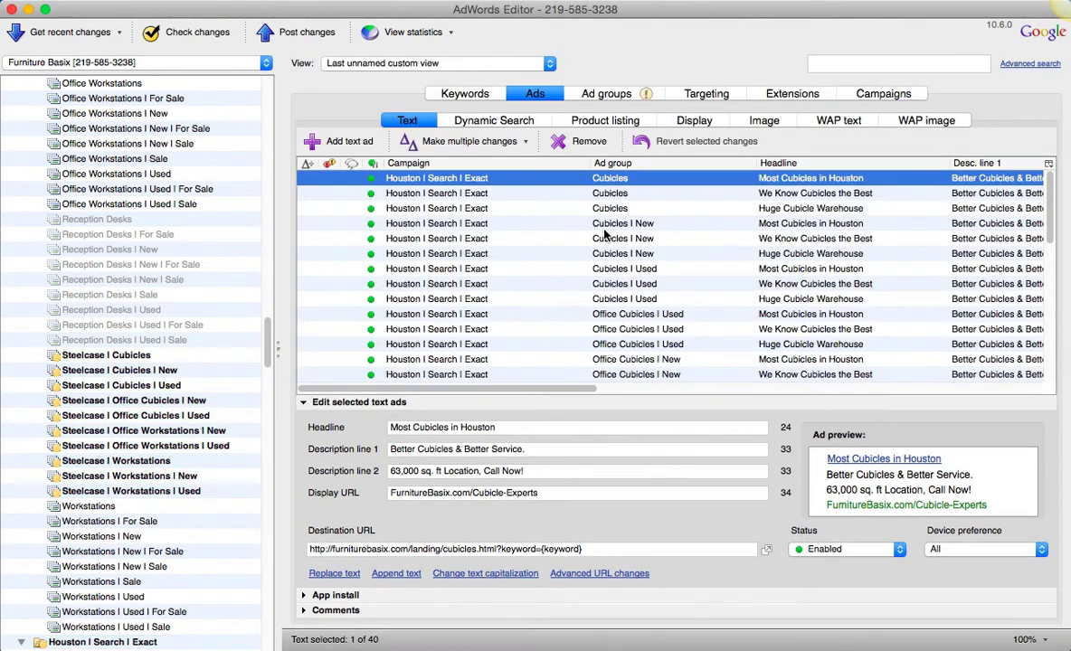
Step: Look through the other brands' ad groups and check the text ads of Knoll | Office Cubicles | New
scroll(178, 369, down, 10)
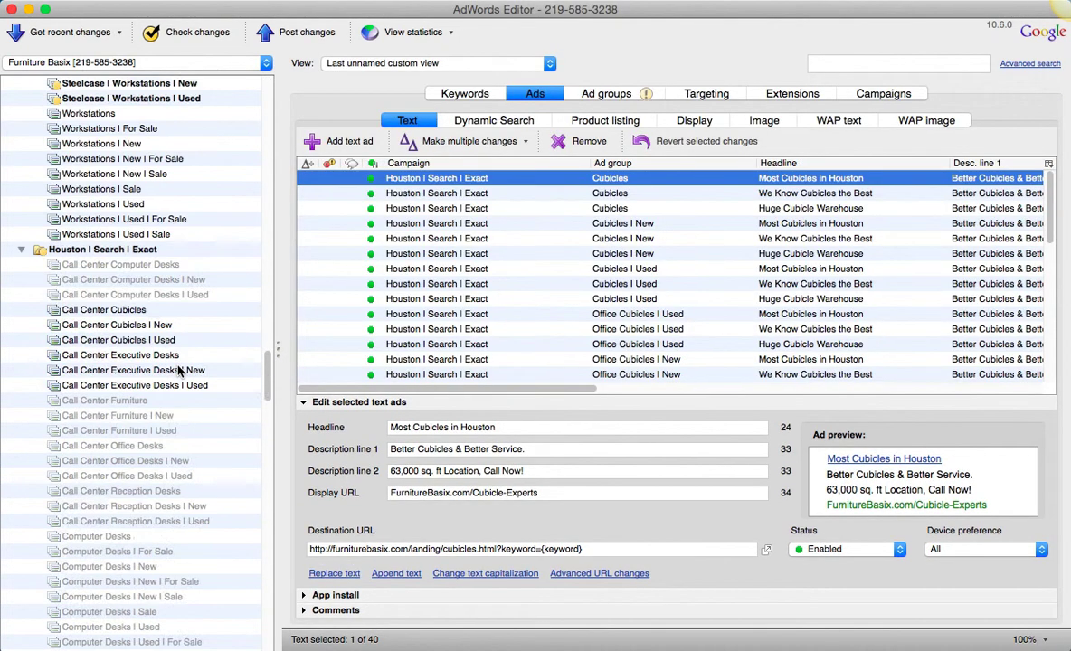
scroll(179, 370, up, 15)
scroll(178, 370, down, 8)
scroll(178, 370, up, 15)
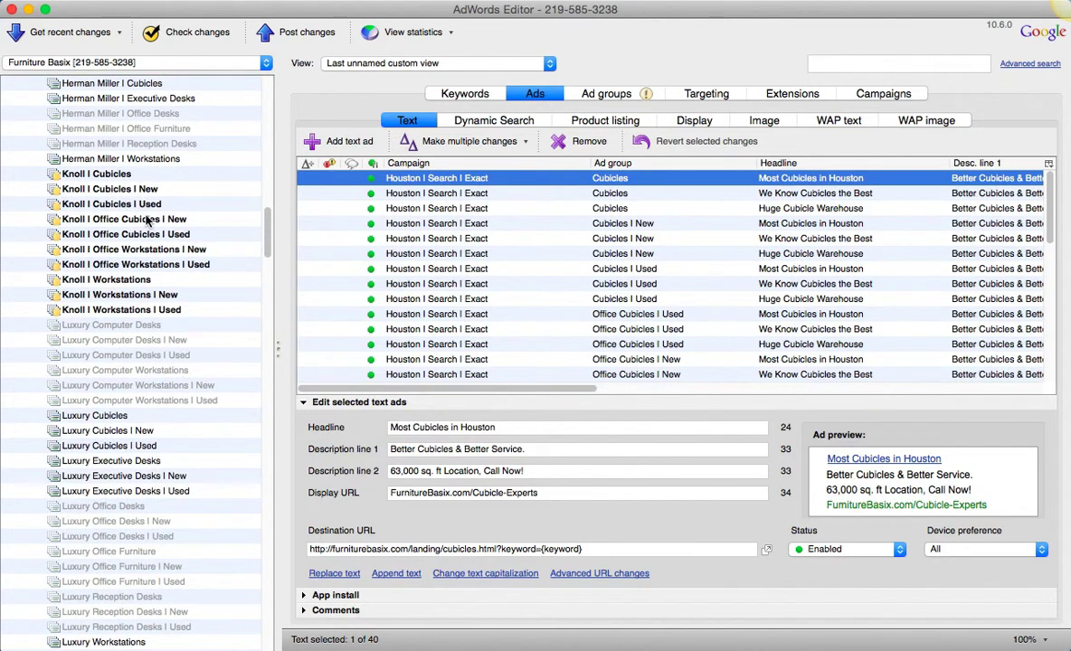
click(148, 222)
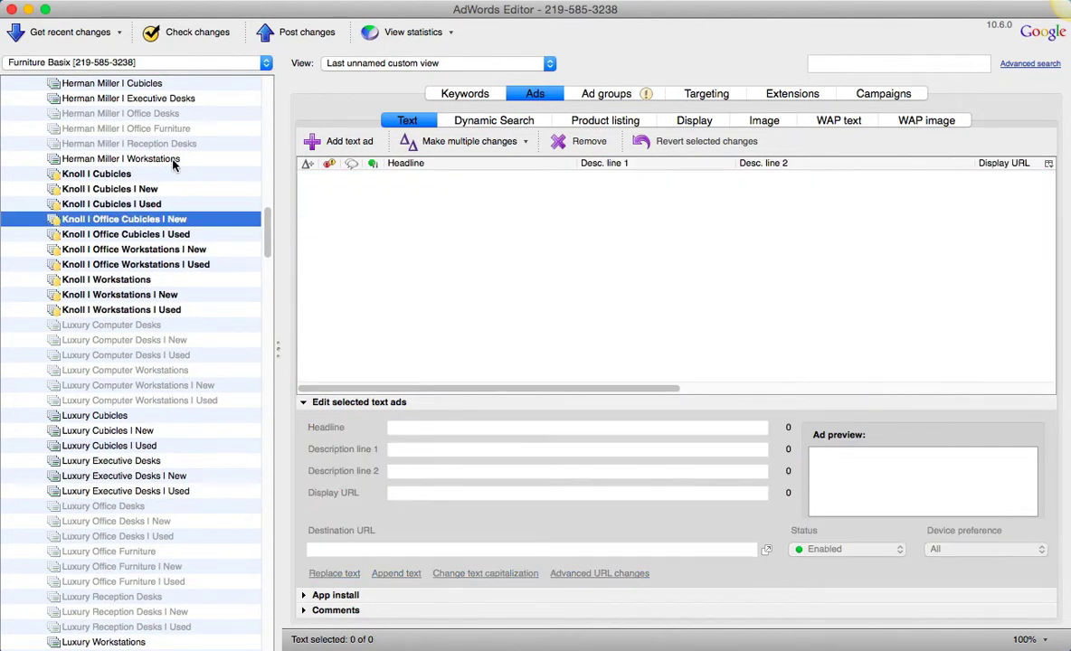
scroll(174, 165, up, 10)
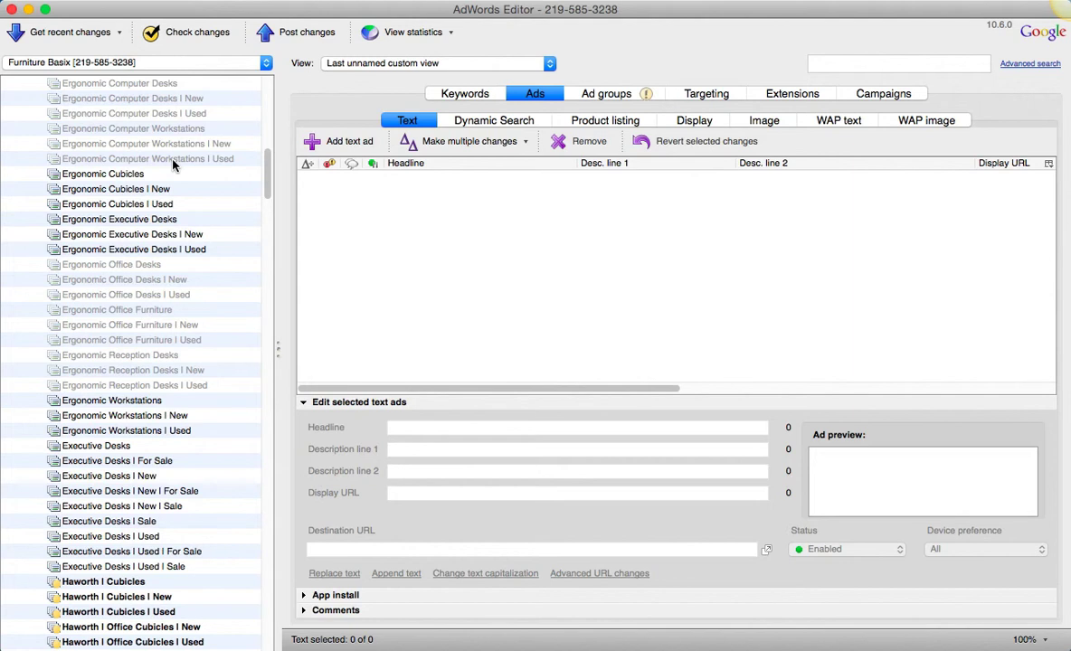
Step: Switch back to Excel and add a new sheet named "Knoll Ads"
key(super+Tab)
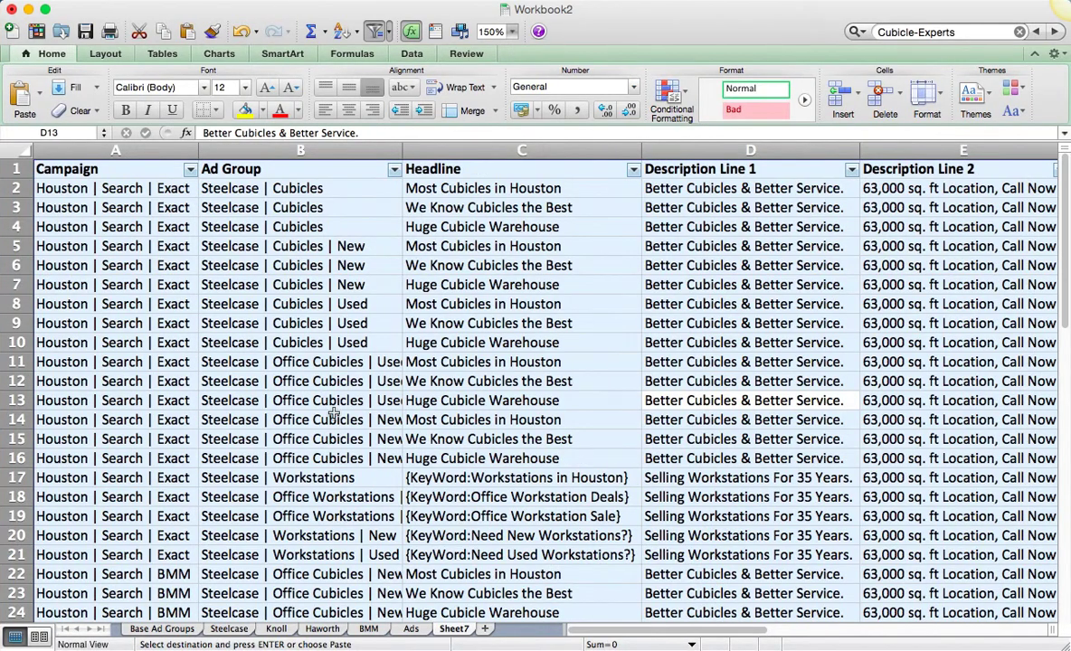
click(485, 628)
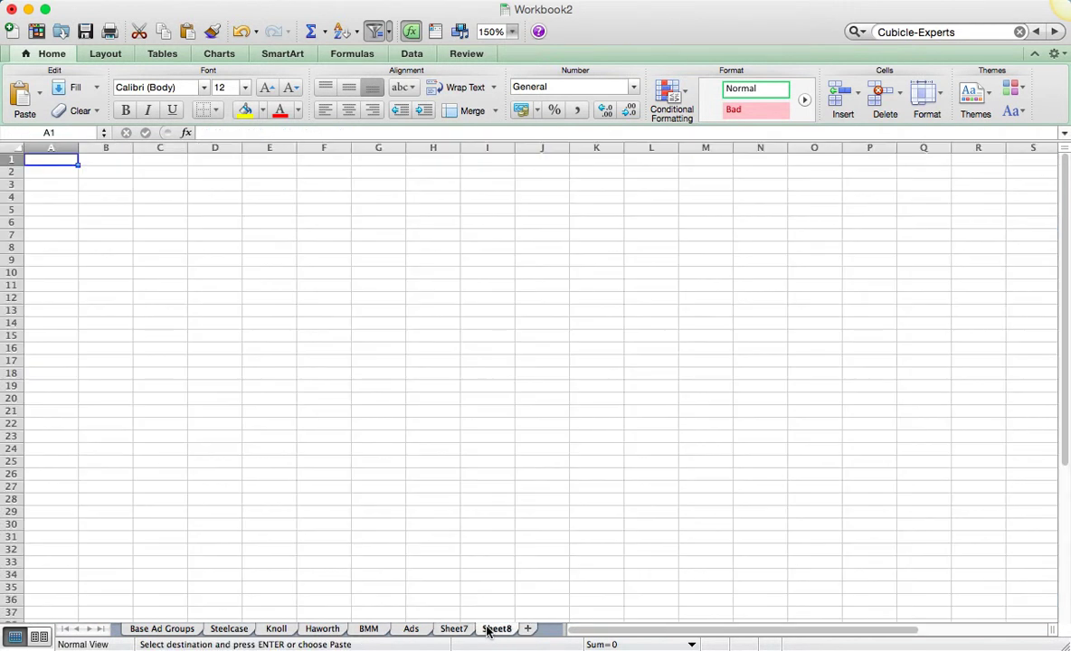
double_click(497, 628)
text(Knoll Ads)
key(Return)
Step: Rename Sheet7 as "Steelcase Ads"
click(456, 628)
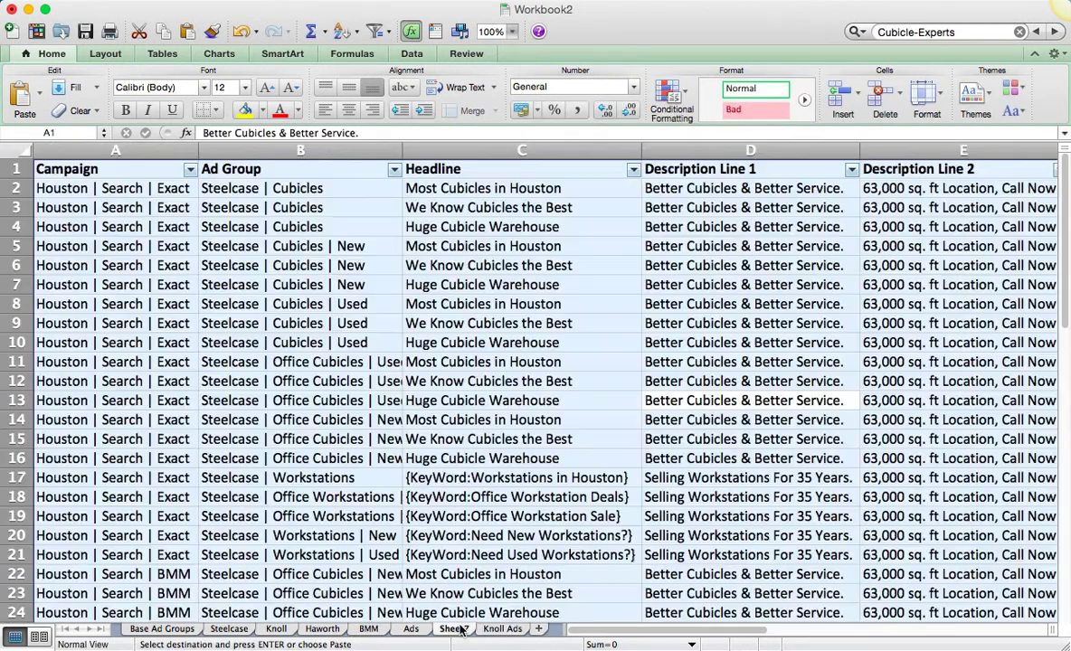
double_click(457, 628)
text(Steelcase Ads)
key(Return)
Step: Set the Knoll Ads sheet's zoom to 150% and return to the Steelcase Ads sheet
click(530, 628)
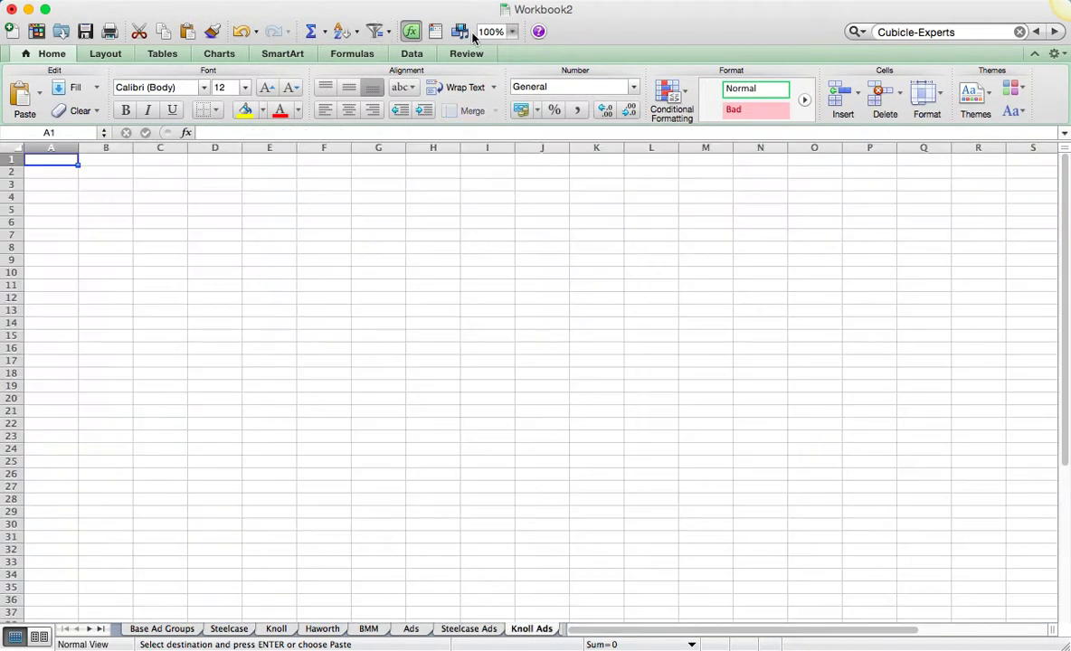
click(511, 32)
click(509, 65)
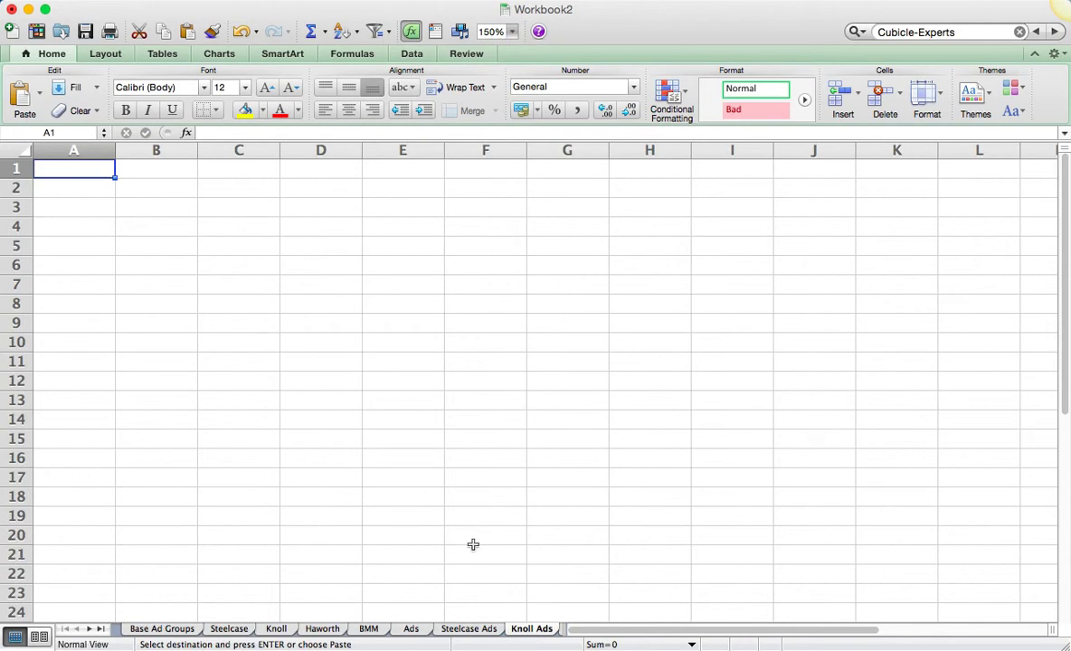
click(481, 630)
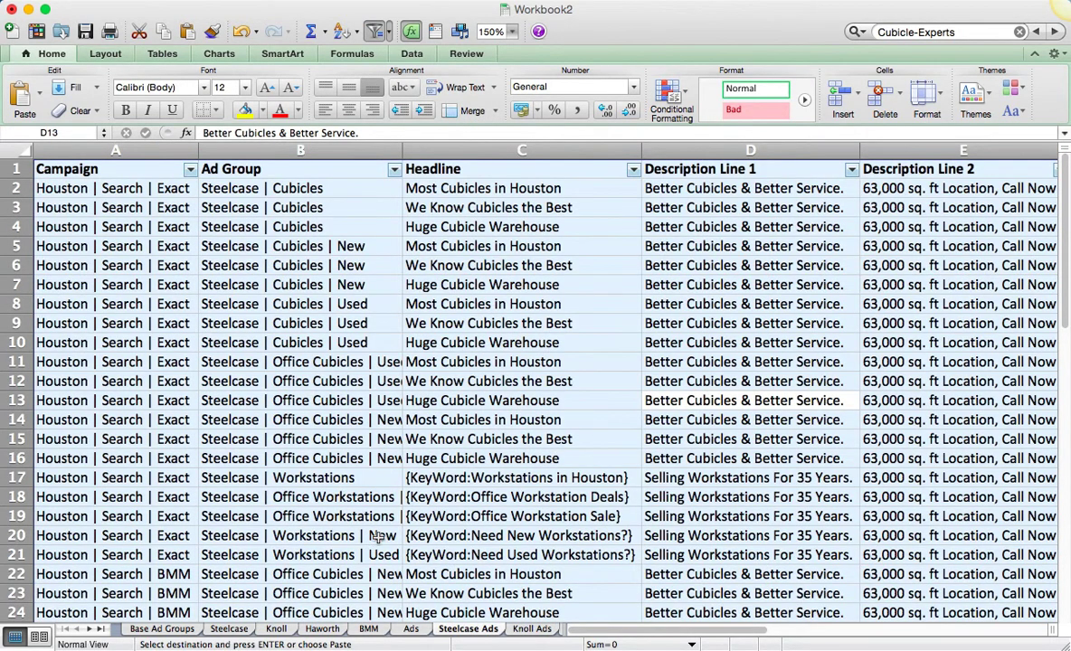
Step: Fit the Ad Group column on the Steelcase Ads sheet to its contents and paste the copied ads into the Knoll Ads sheet
double_click(402, 152)
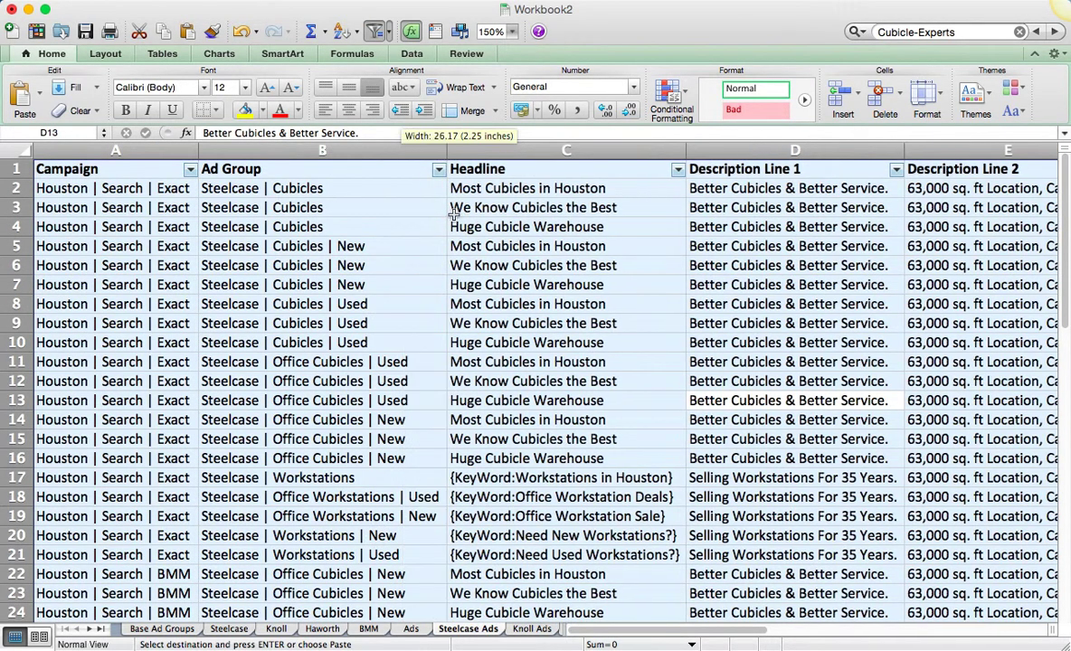
click(528, 630)
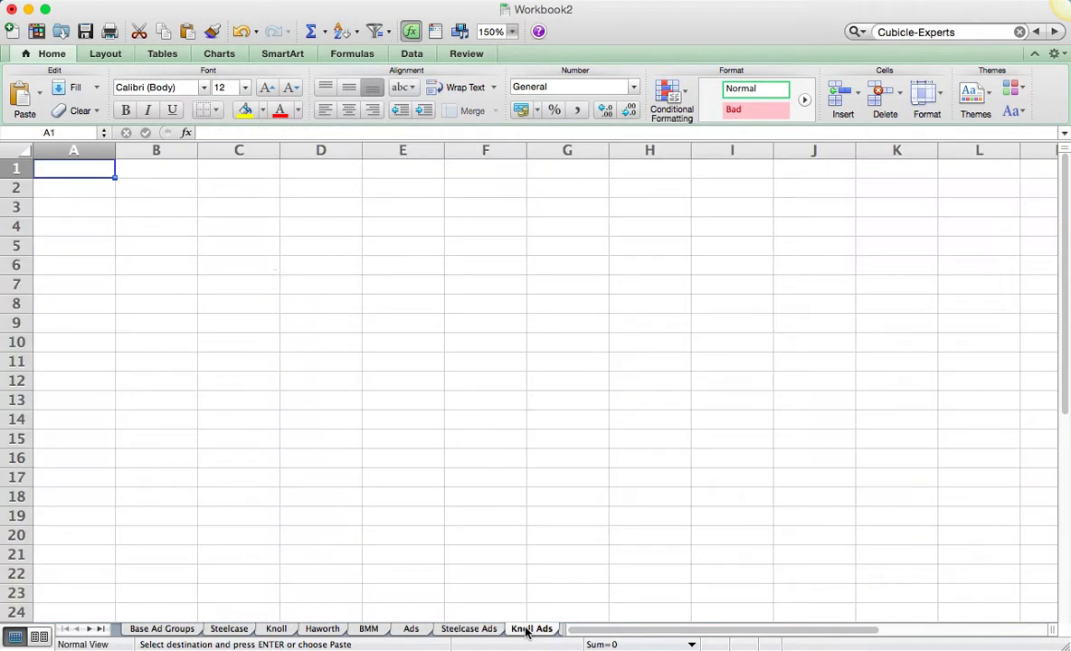
key(super+v)
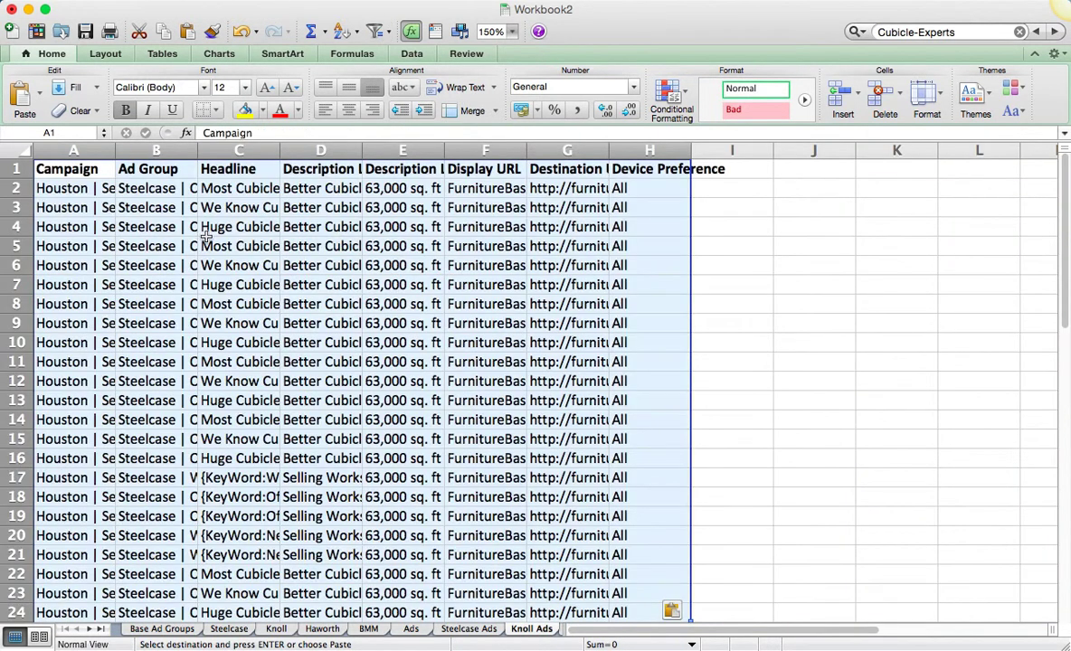
Step: Autofit the Campaign, Ad Group, Headline and both Description Line columns on the Knoll Ads sheet
double_click(117, 149)
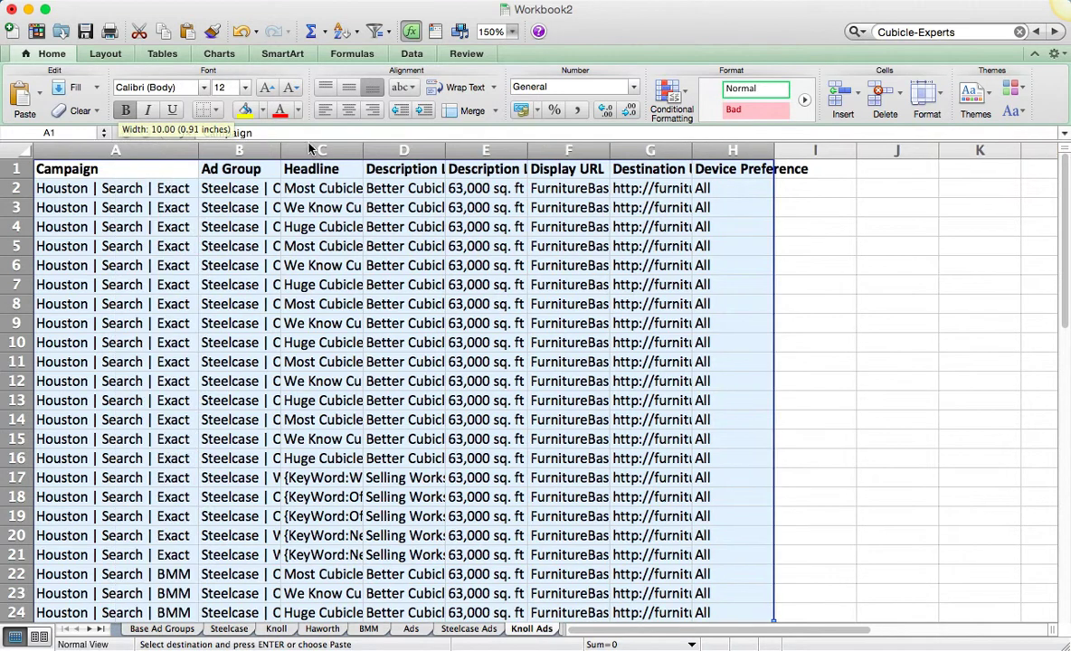
double_click(277, 150)
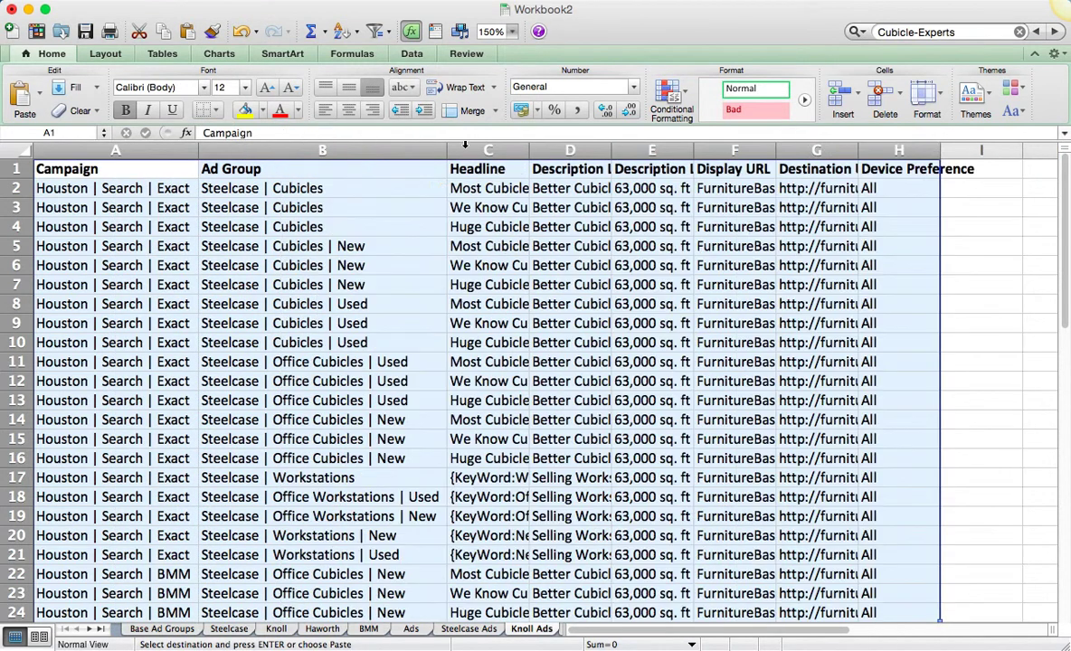
double_click(529, 149)
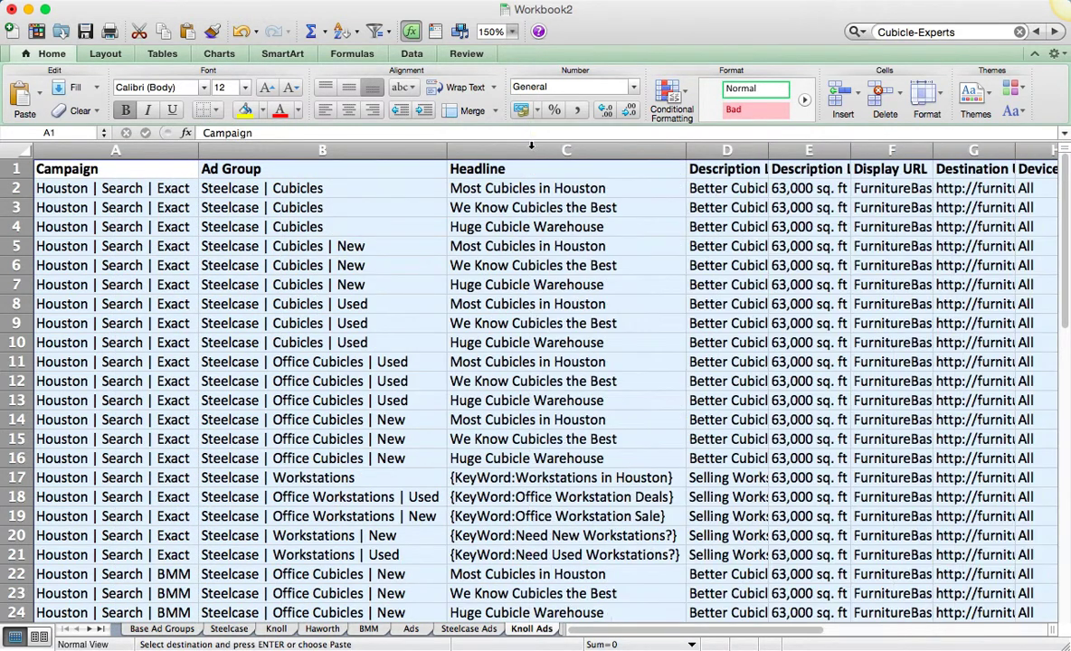
double_click(766, 148)
click(814, 184)
key(Right)
key(Right)
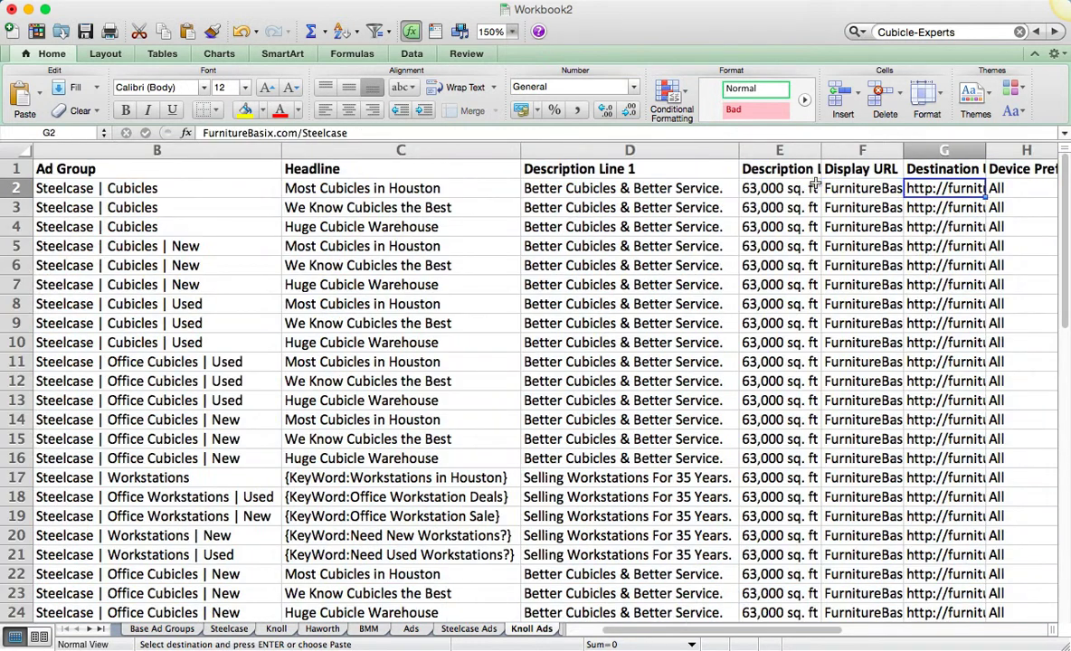
double_click(818, 146)
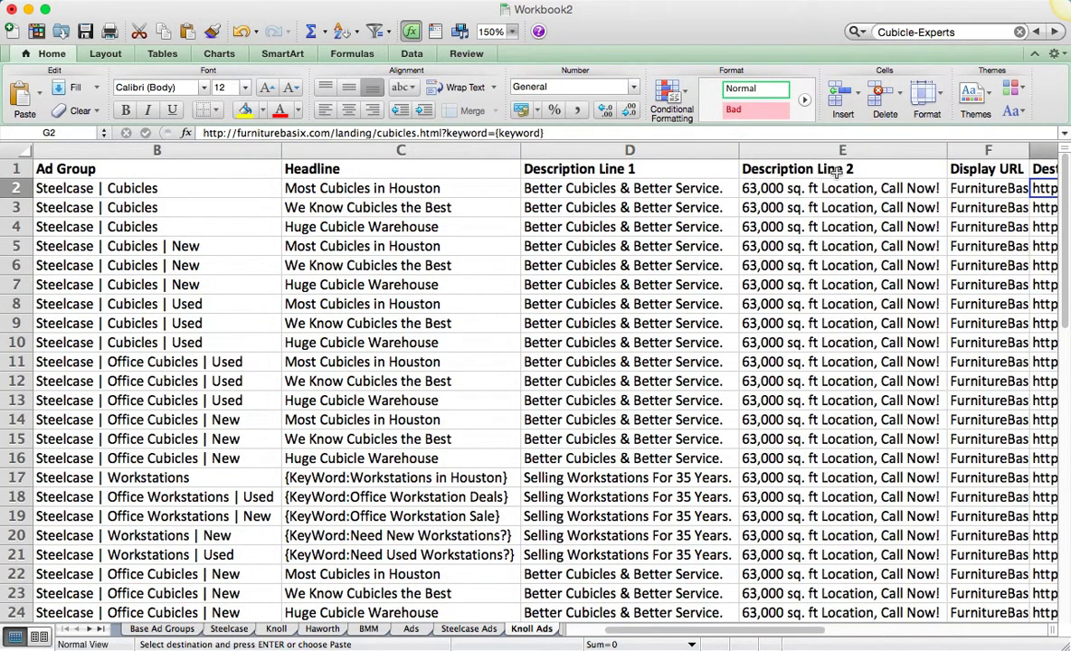
Step: Replace every "Steelcase" with "Knoll" in the Ad Group column of the Knoll Ads sheet
click(838, 172)
key(Left)
key(Left)
key(Left)
key(Left)
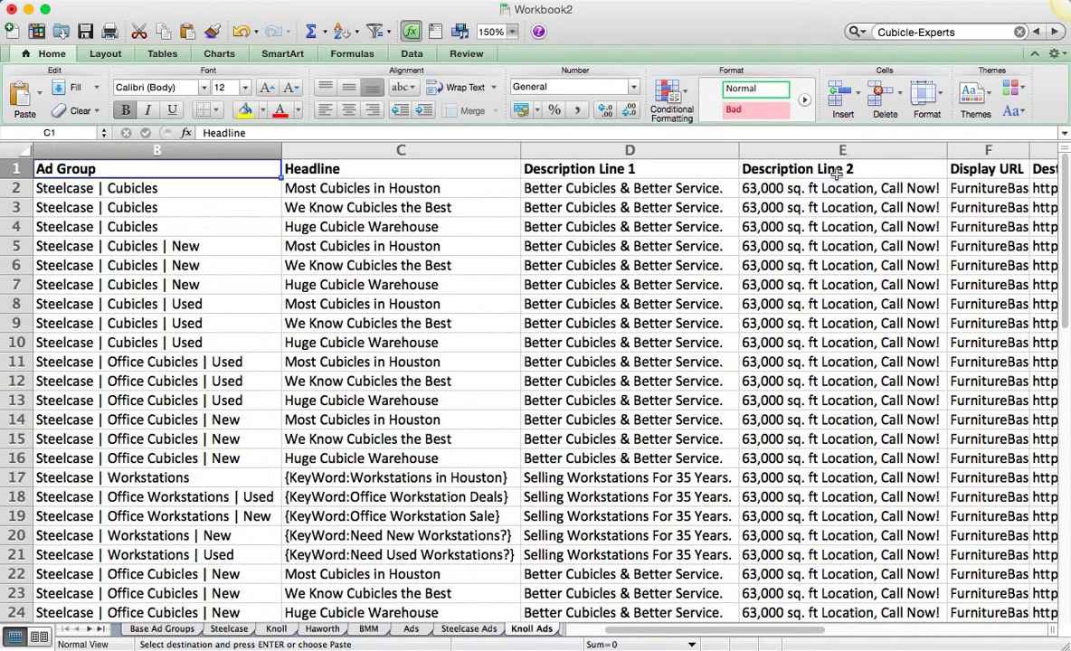
click(387, 148)
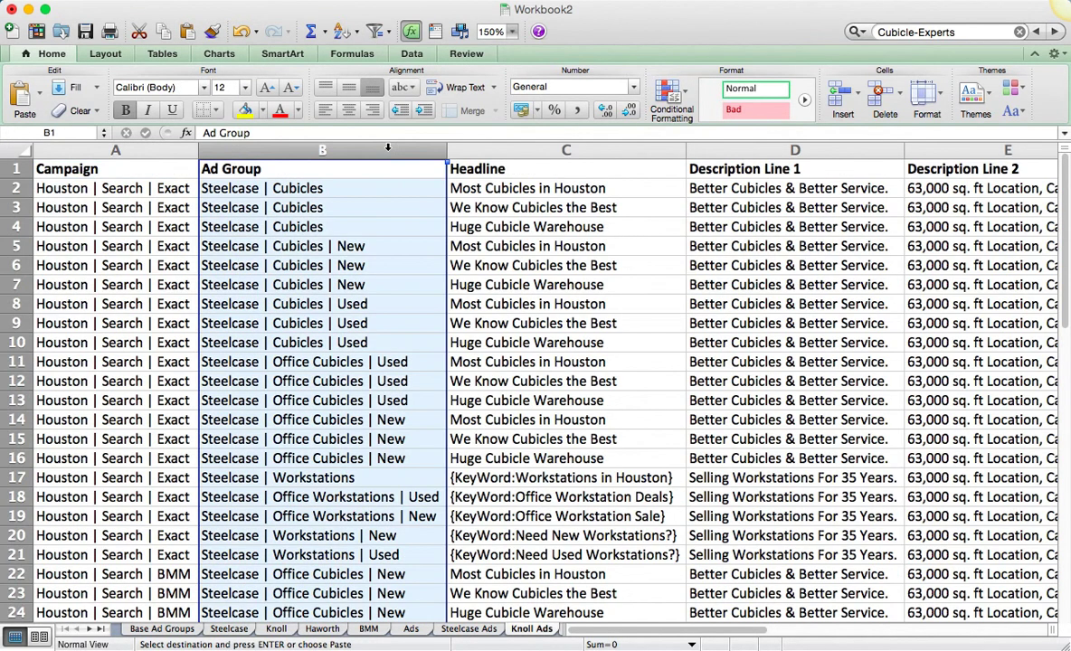
key(super+f)
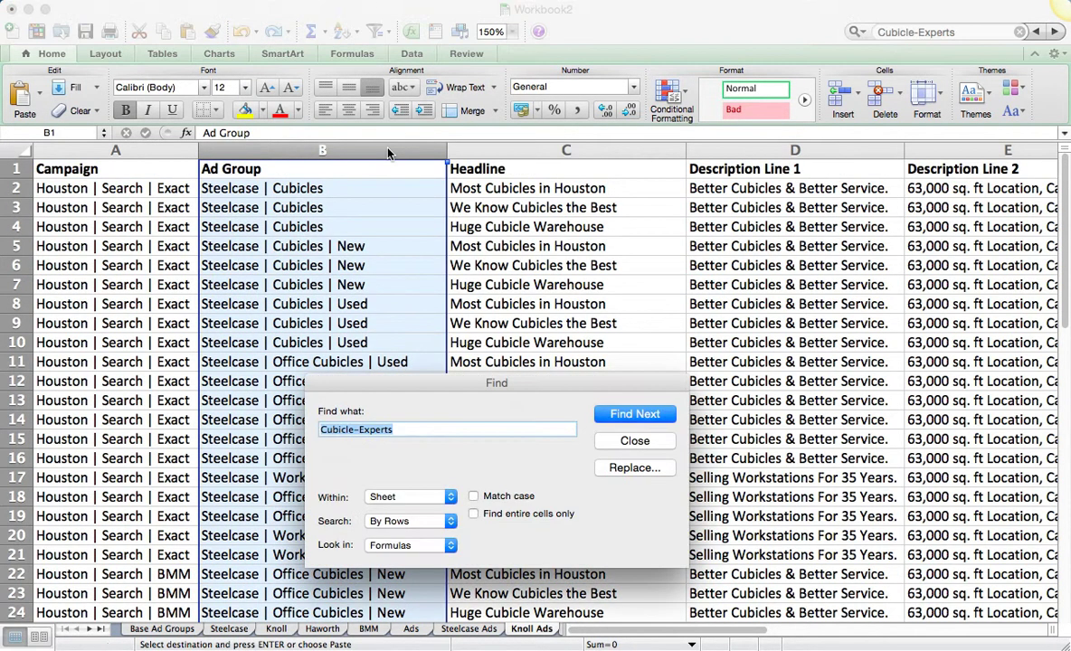
key(Return)
key(Return)
text(Steelcase)
click(622, 468)
text(Knoll)
click(634, 494)
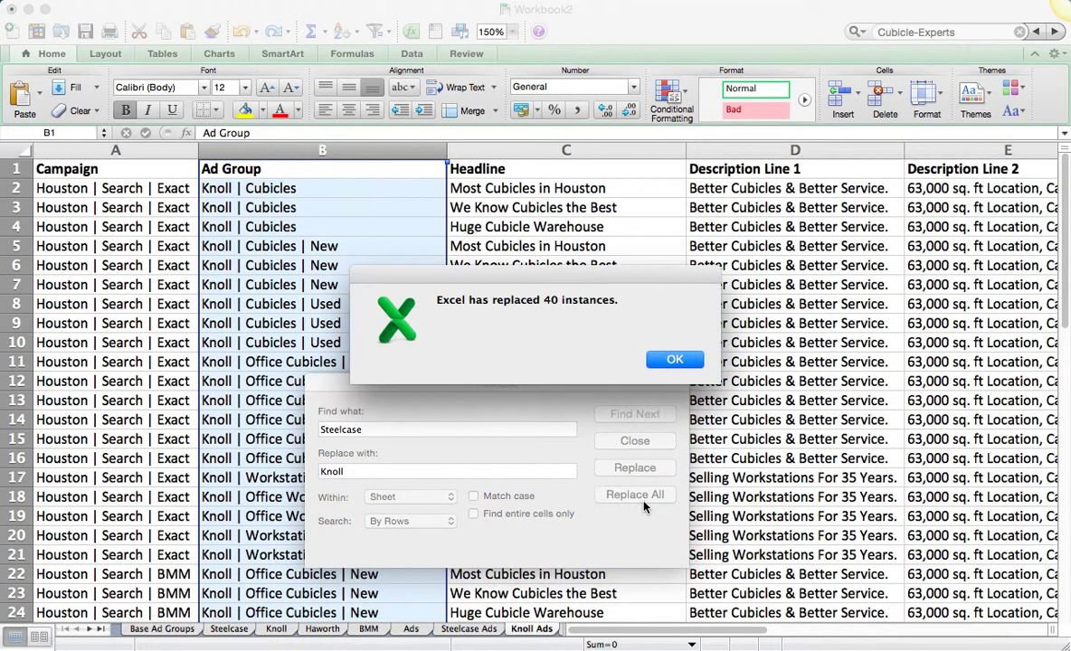
click(611, 336)
click(635, 441)
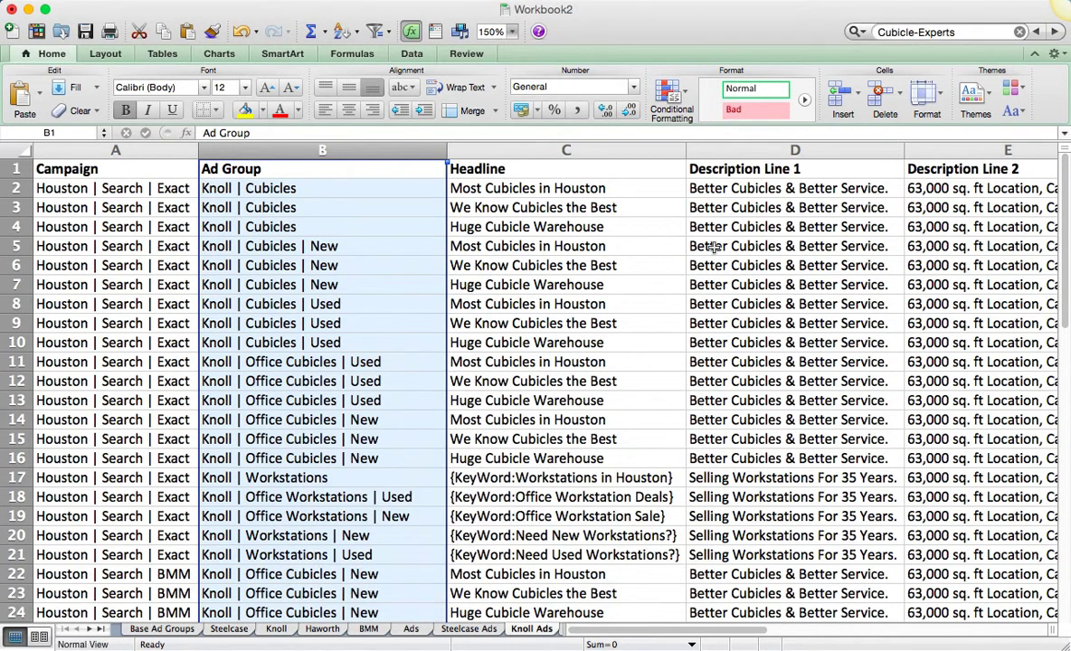
Step: Autofit the Display URL column on the Knoll Ads sheet
click(714, 247)
key(Right)
key(Right)
key(Right)
key(Right)
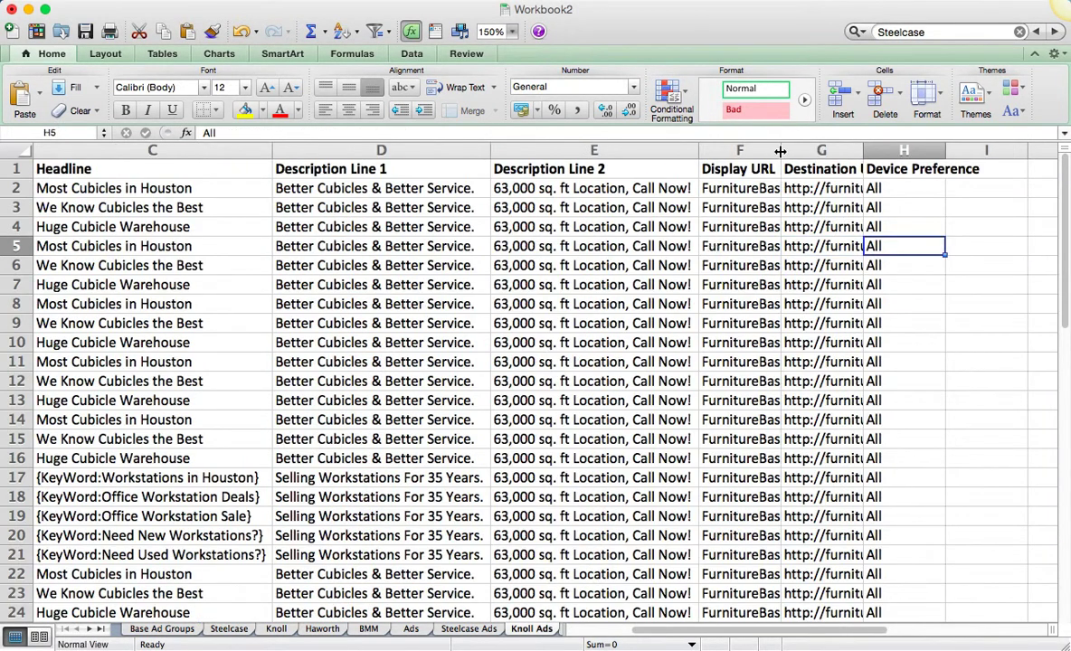
double_click(780, 149)
Step: Replace every "Steelcase" with "Knoll" in the Display URL column
click(783, 149)
key(super+f)
text(Steelcase)
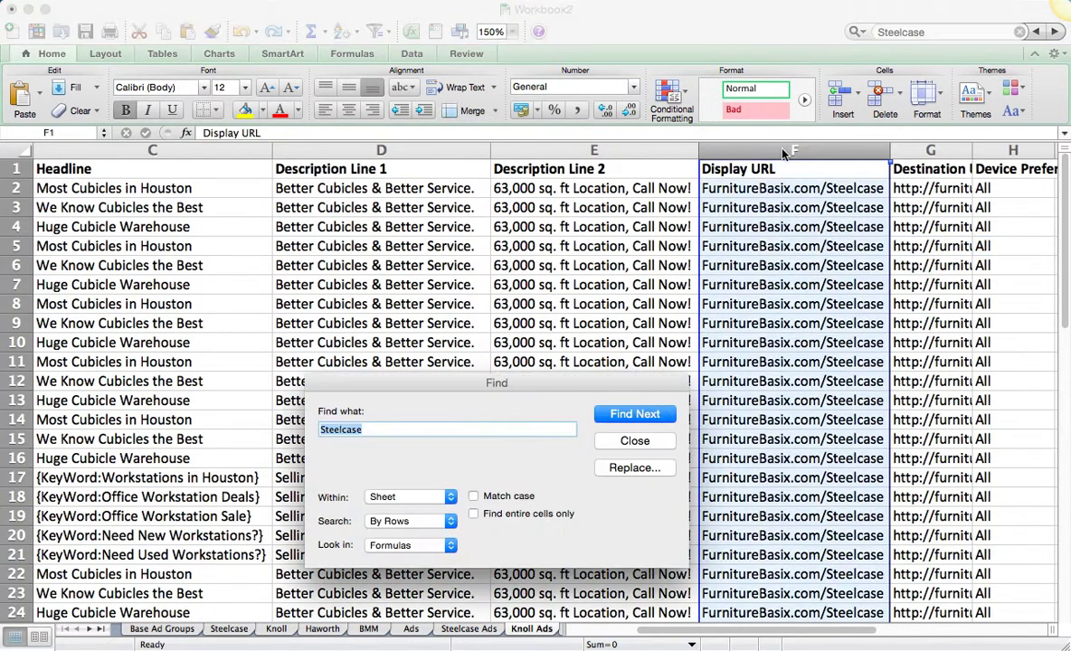
click(635, 468)
text(Knoll)
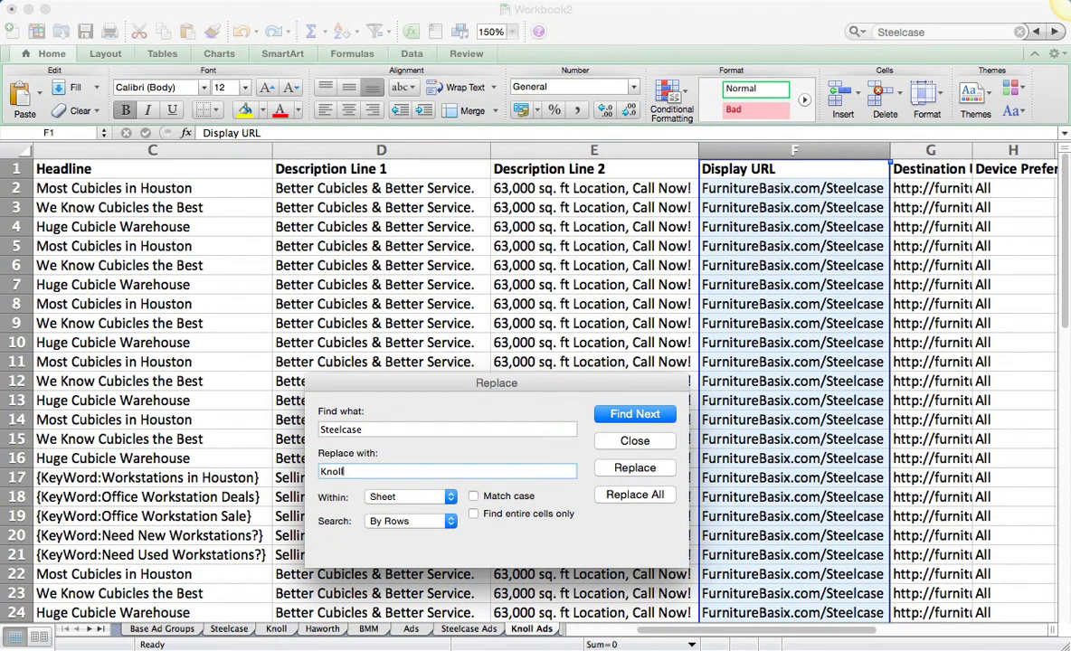
click(624, 494)
click(677, 358)
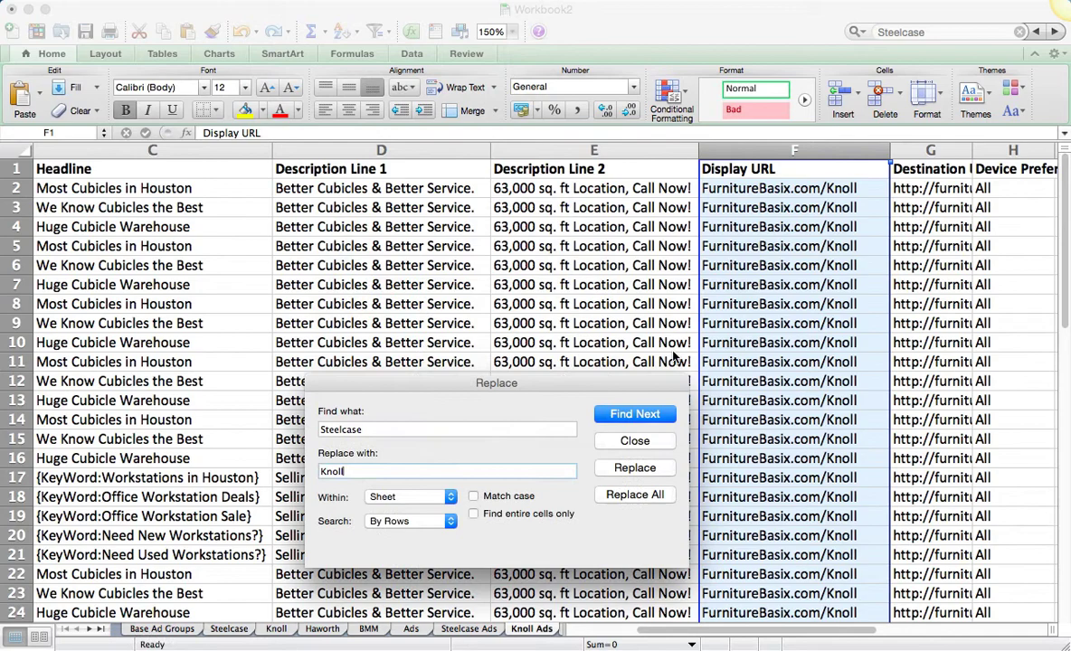
click(635, 440)
Step: Copy the entire Knoll Ads table and switch to AdWords Editor
click(644, 425)
key(super+a)
key(super+Tab)
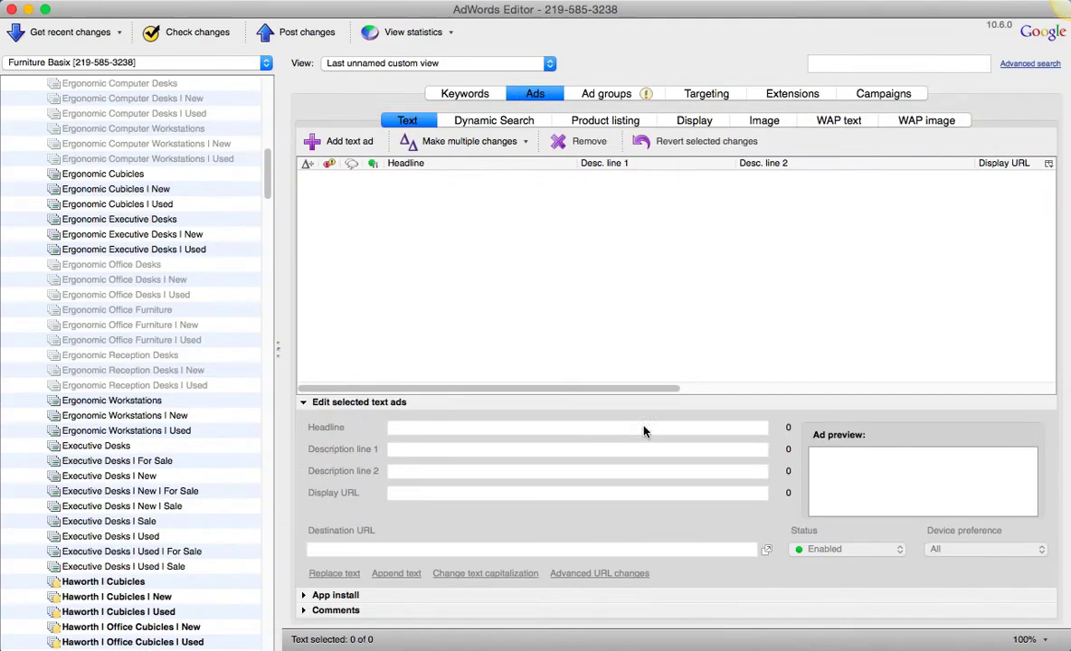
Step: Start adding multiple text ads with campaign and ad group name columns included, and paste in the copied Knoll ads
click(494, 145)
click(479, 167)
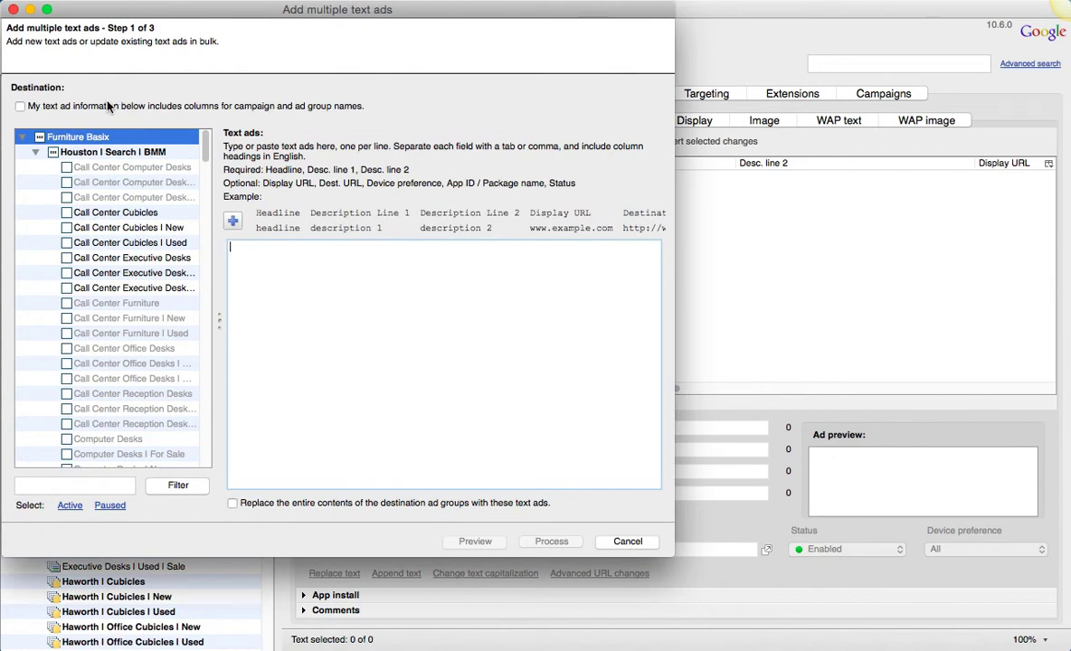
click(119, 104)
click(467, 327)
key(super+v)
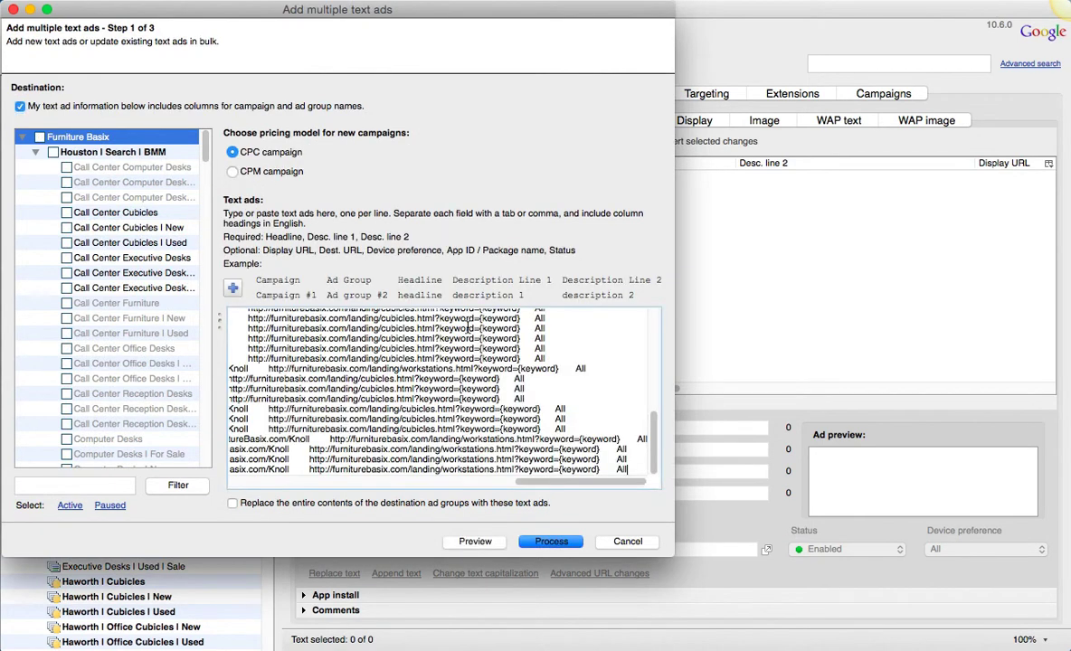
Step: Process the pasted Knoll text ads and keep the proposed changes
click(551, 540)
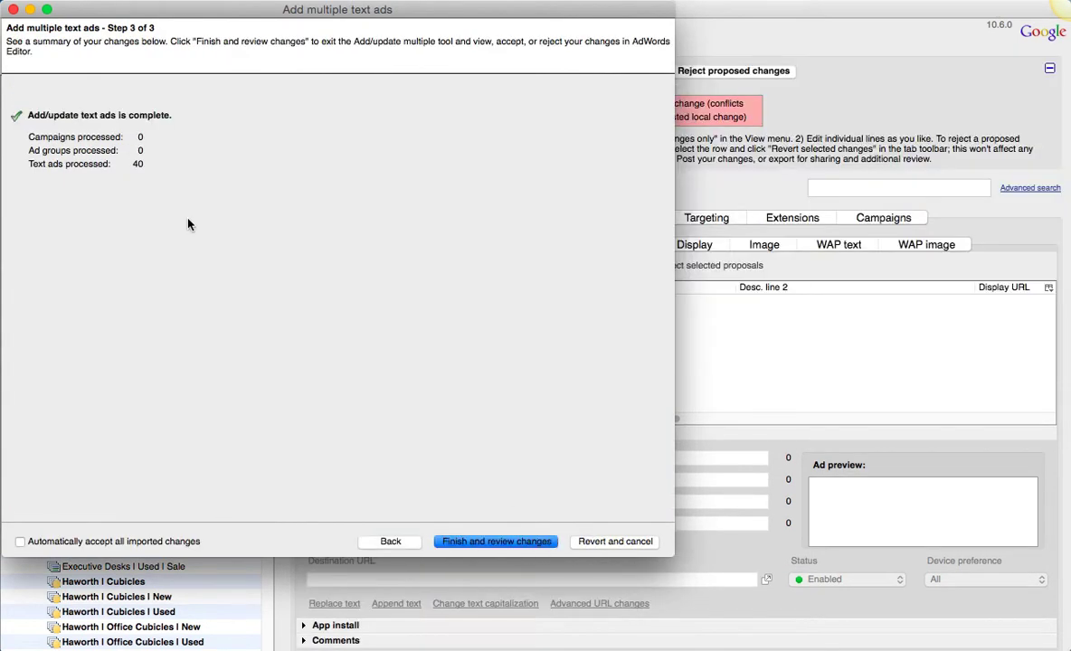
click(512, 541)
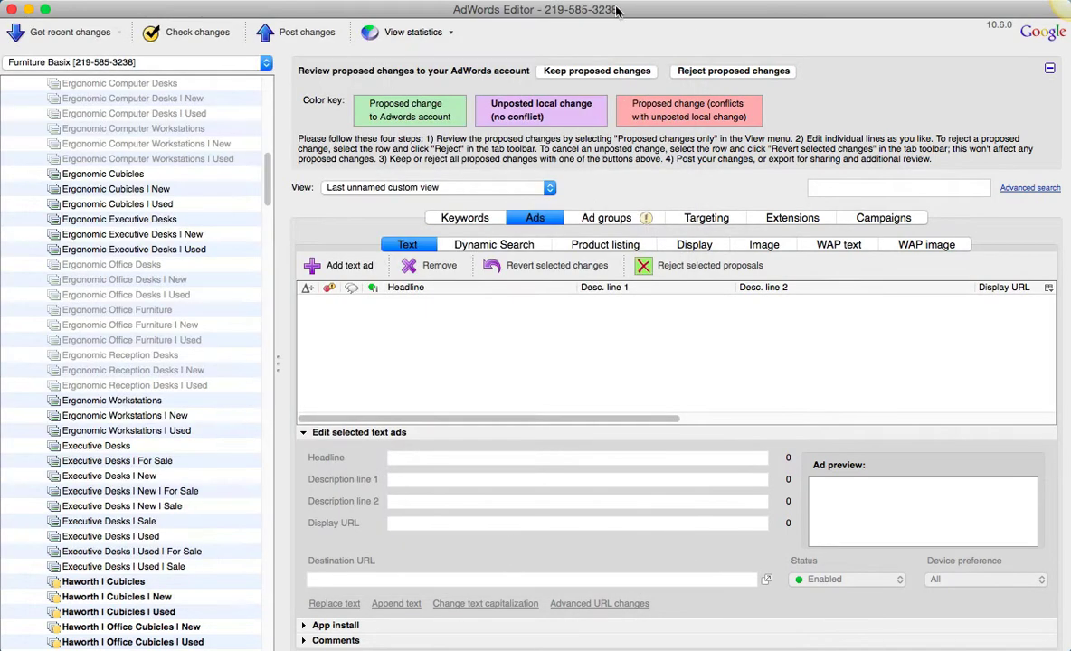
click(583, 75)
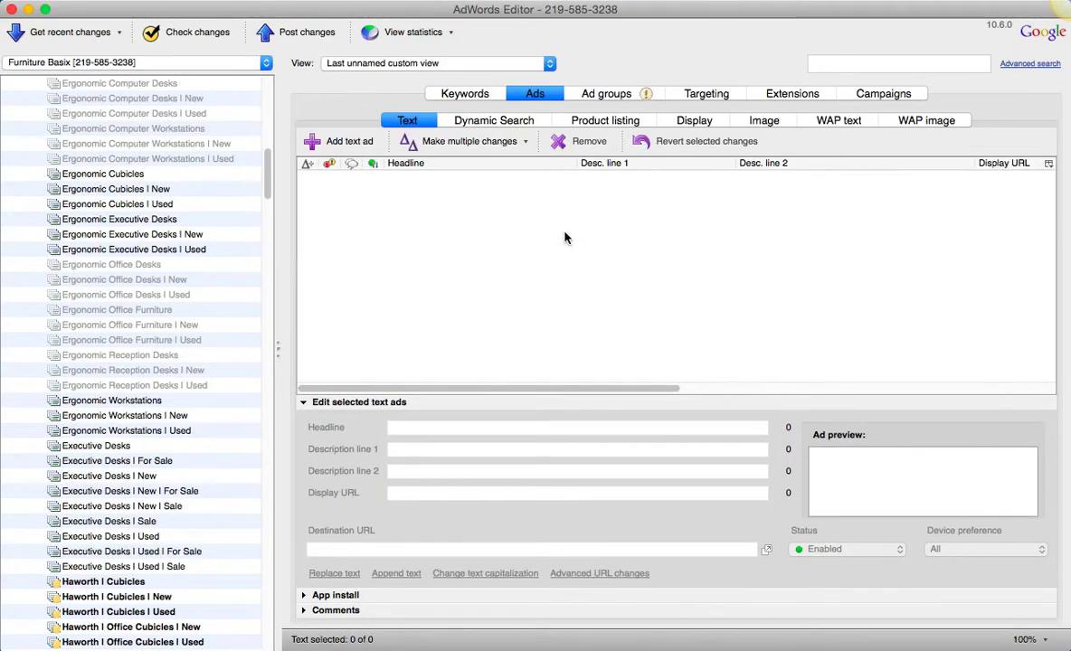
Step: Switch back to Excel and paste the copied Knoll ads into a new sheet
key(super+Tab)
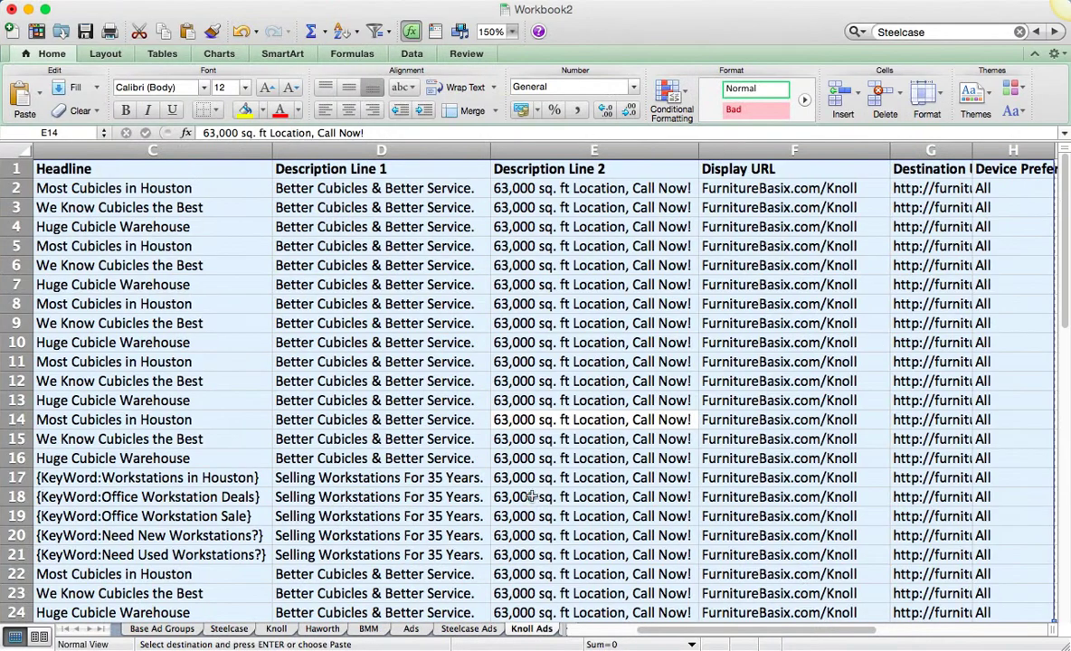
click(559, 630)
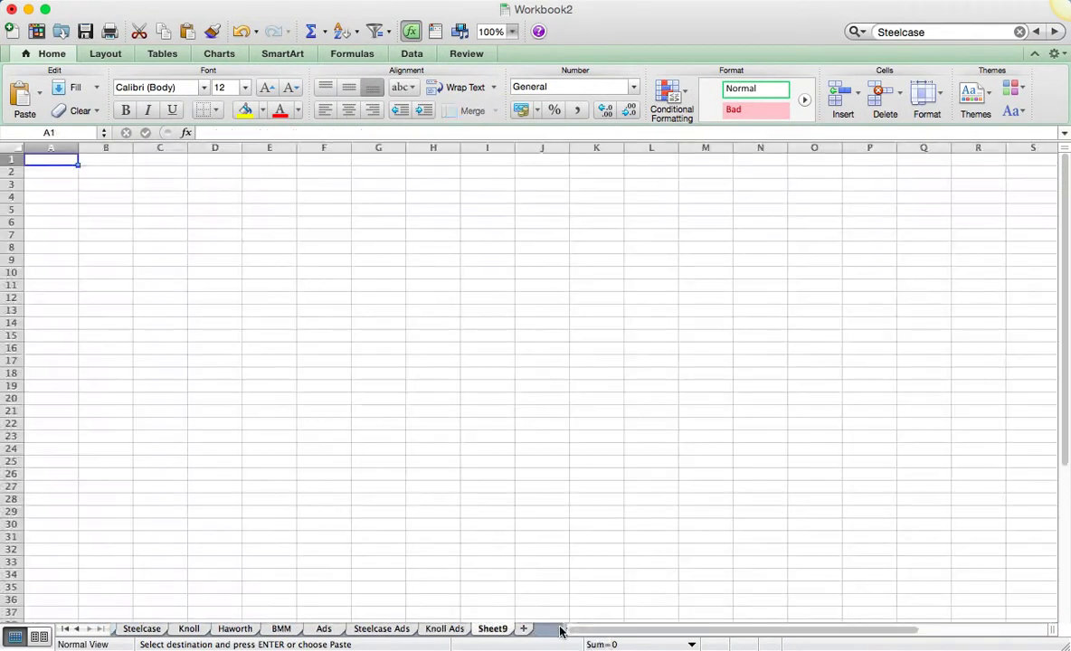
key(super+v)
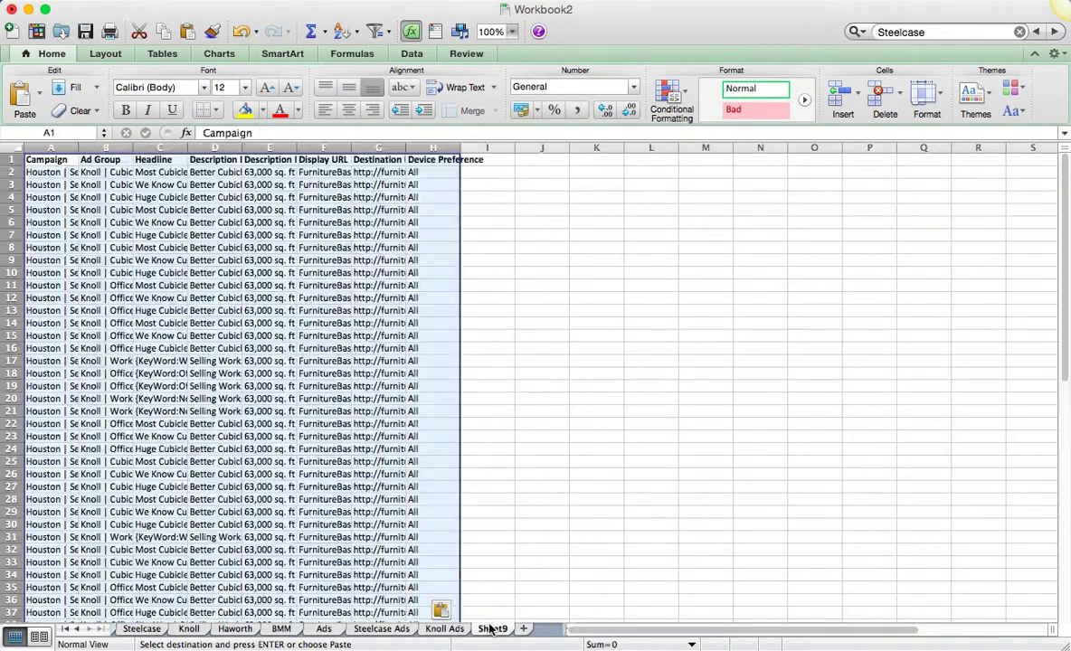
Step: Rename the new sheet as "Haworth Ads"
double_click(492, 628)
text(Haworth Ads)
key(Return)
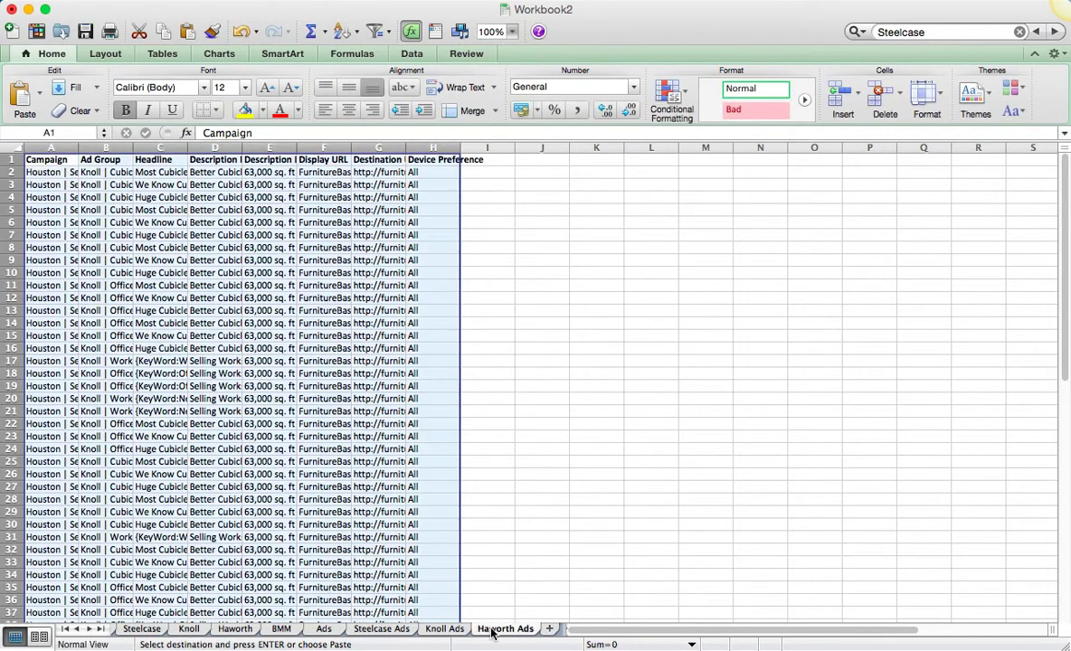
Step: Review the keyword, BMM and ad sheets of the workbook, from Steelcase through Knoll Ads
click(142, 631)
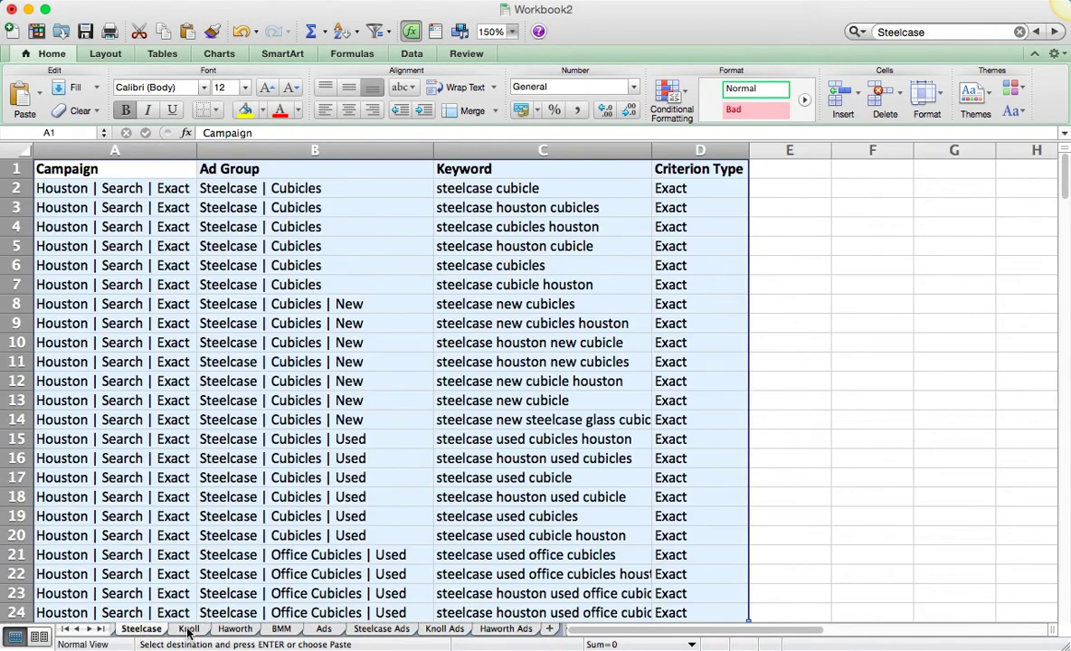
click(185, 631)
click(233, 631)
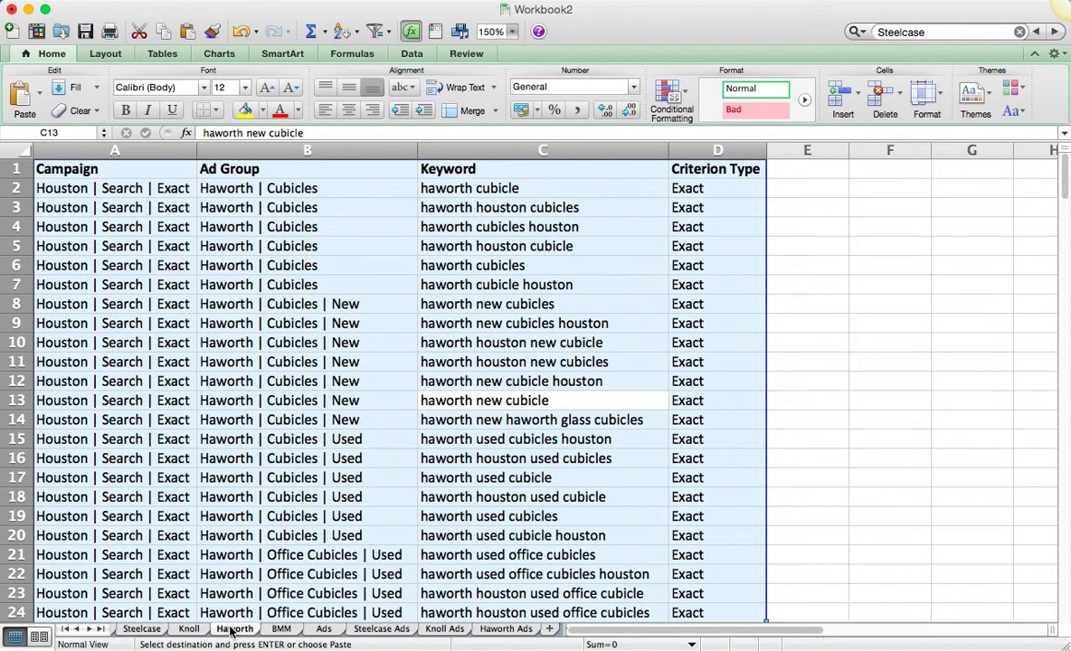
click(280, 629)
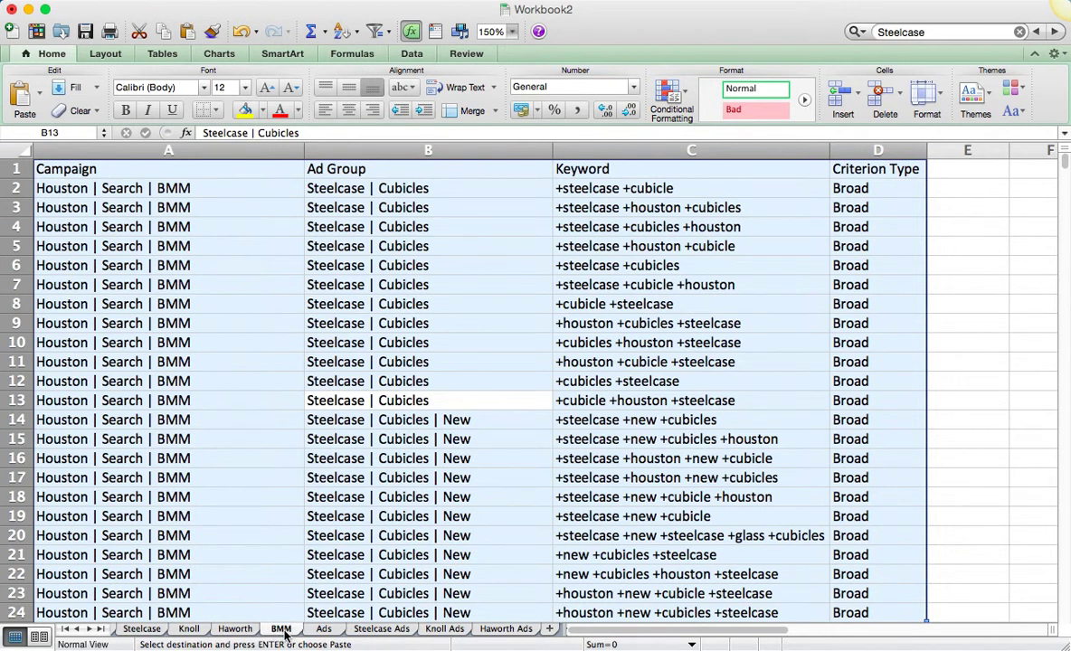
click(320, 630)
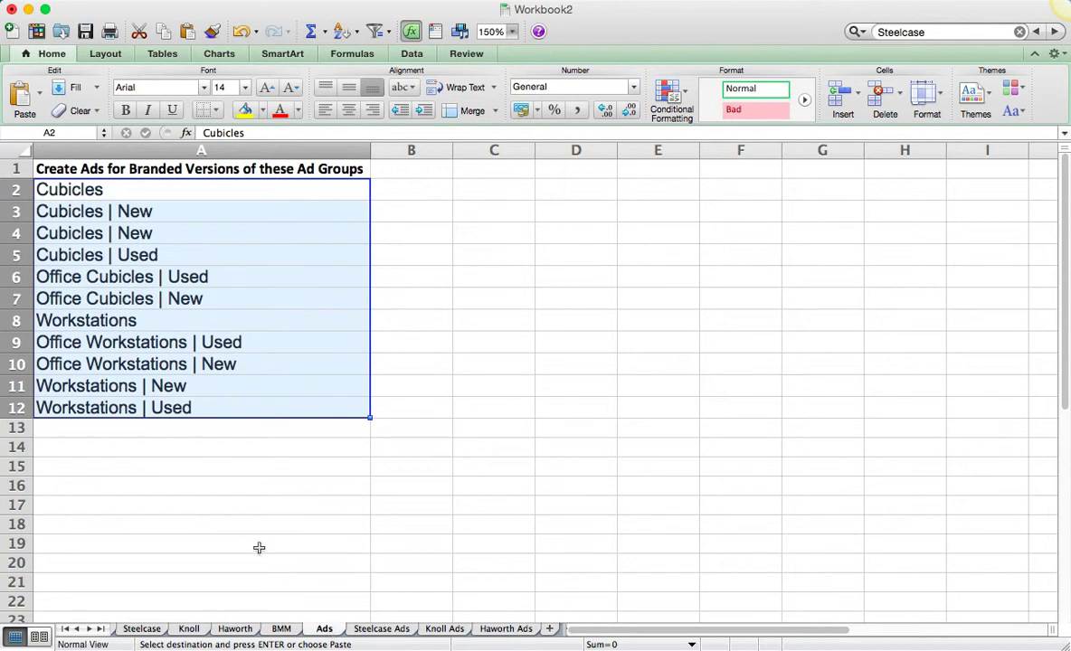
click(391, 631)
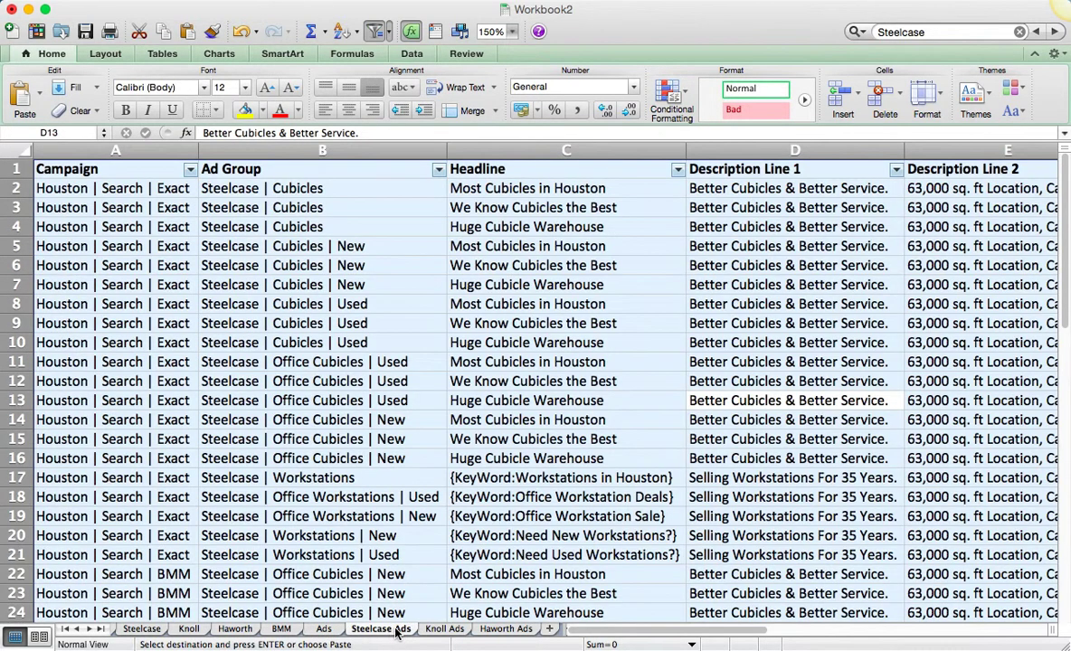
click(449, 630)
Step: Return to the Haworth Ads sheet and set its zoom to 150%
click(505, 630)
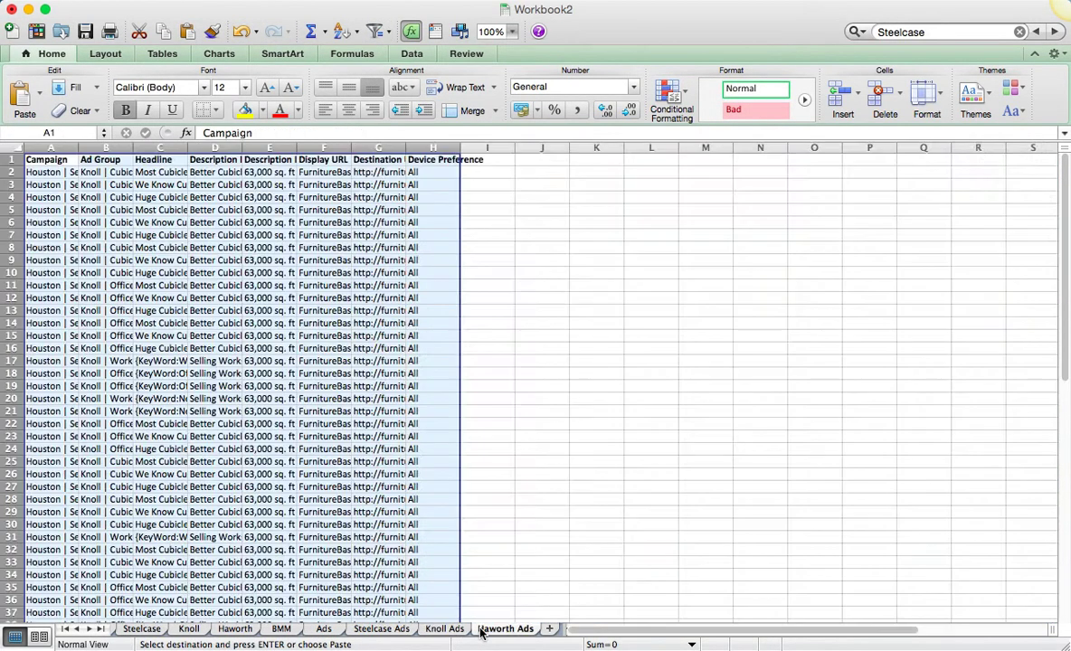
click(510, 33)
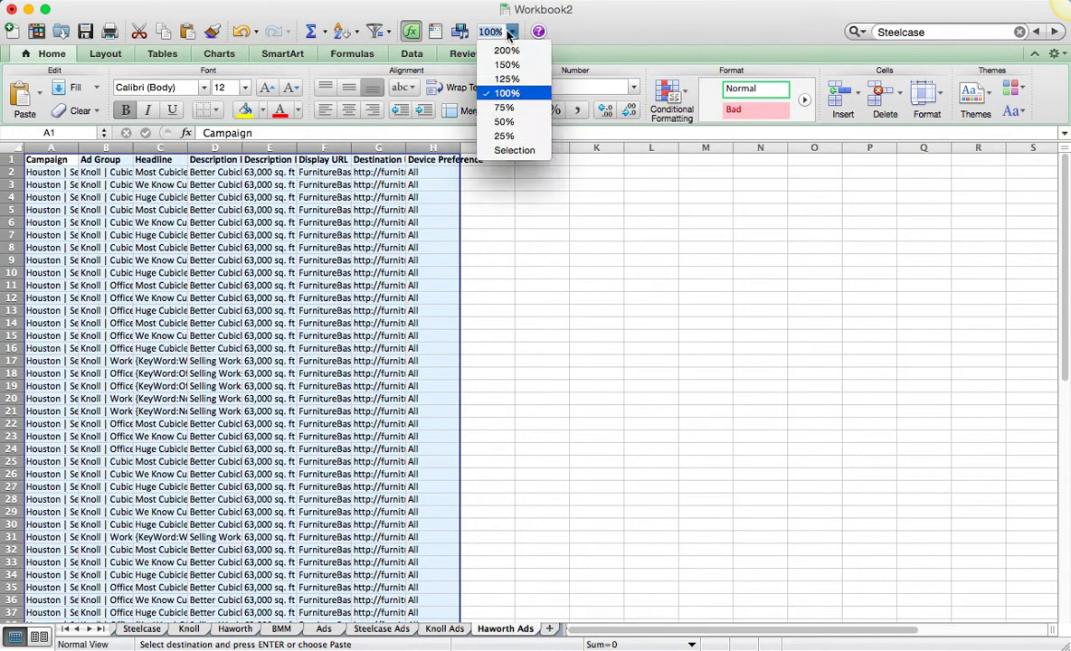
click(506, 64)
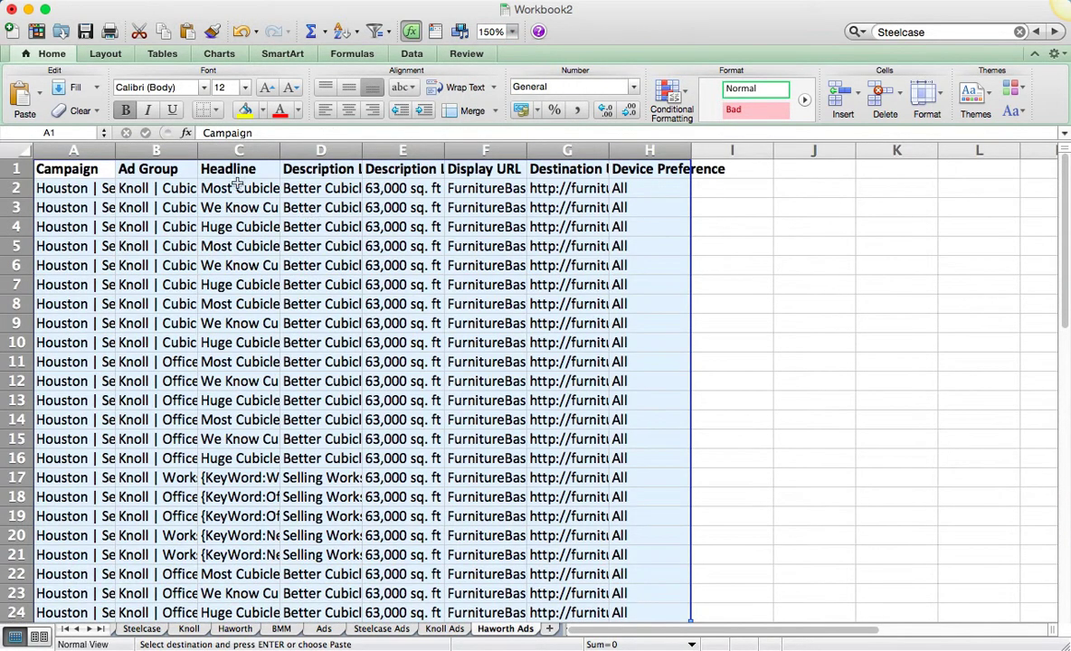
Step: Autofit the columns of the Haworth Ads sheet and replace every "Knoll" in the Ad Group column with "Haworth"
drag(77, 149, 635, 147)
double_click(688, 148)
click(321, 151)
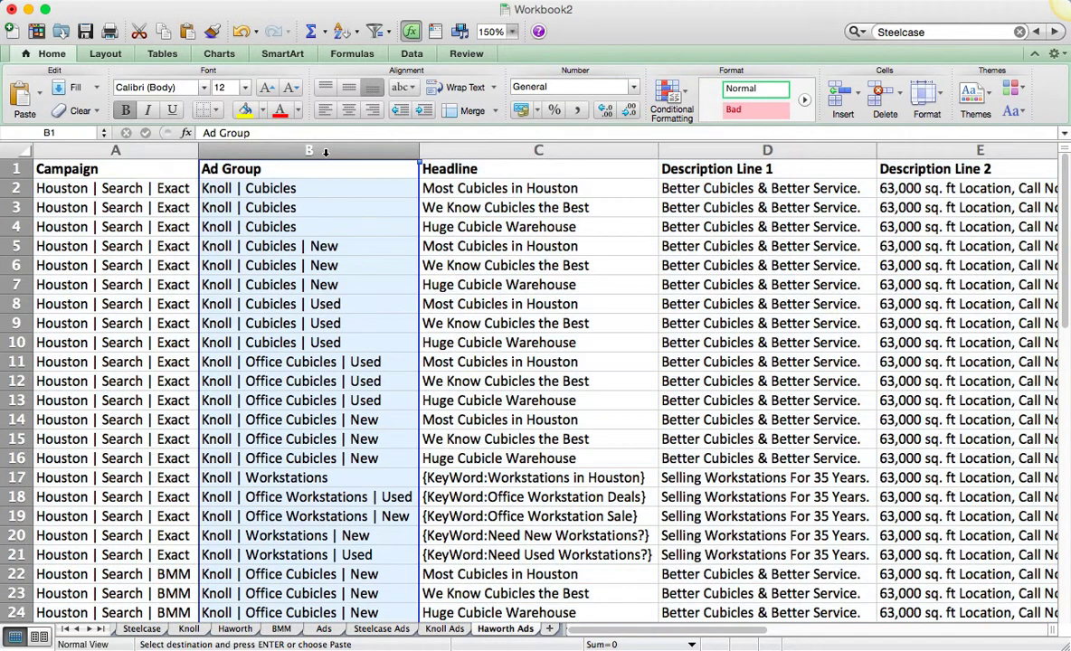
key(super+f)
text(Knoll)
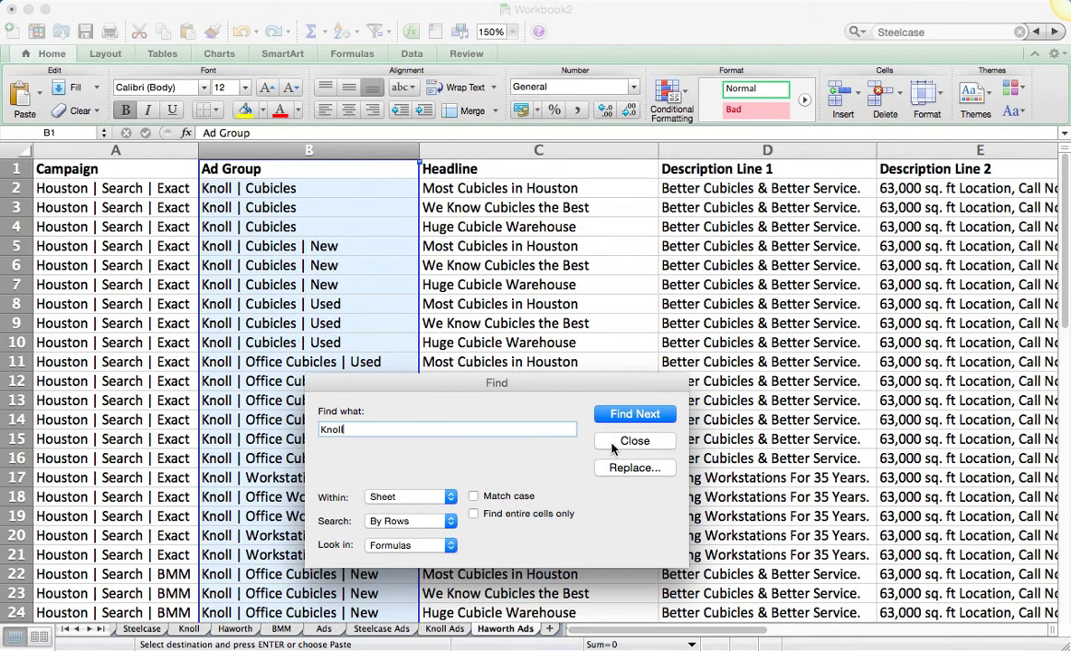
click(633, 468)
text(Haworth)
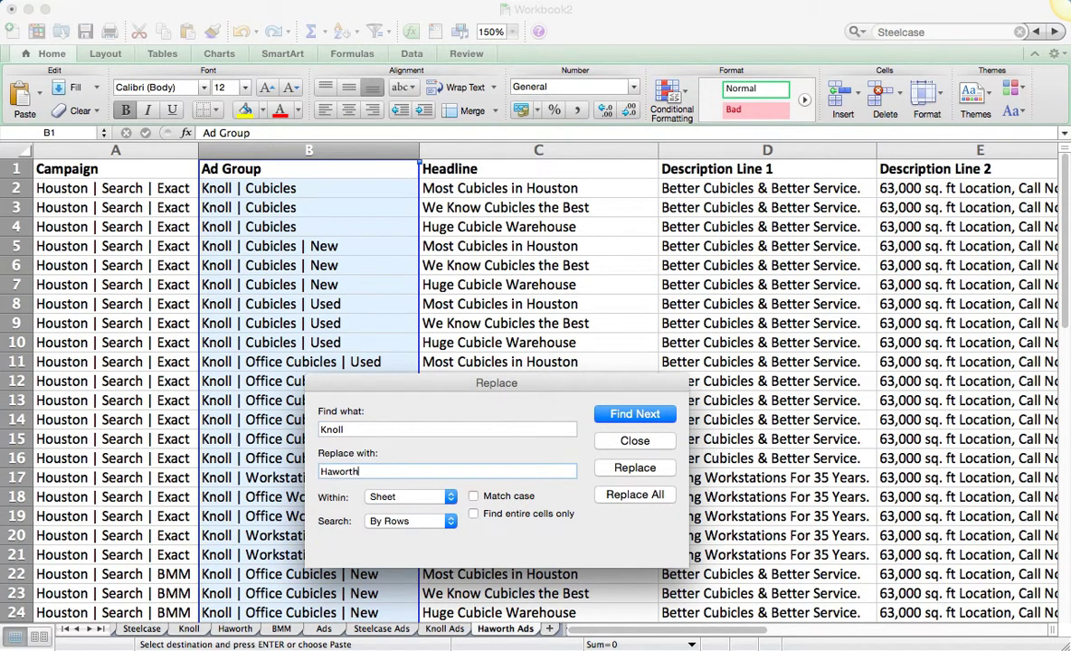
click(635, 494)
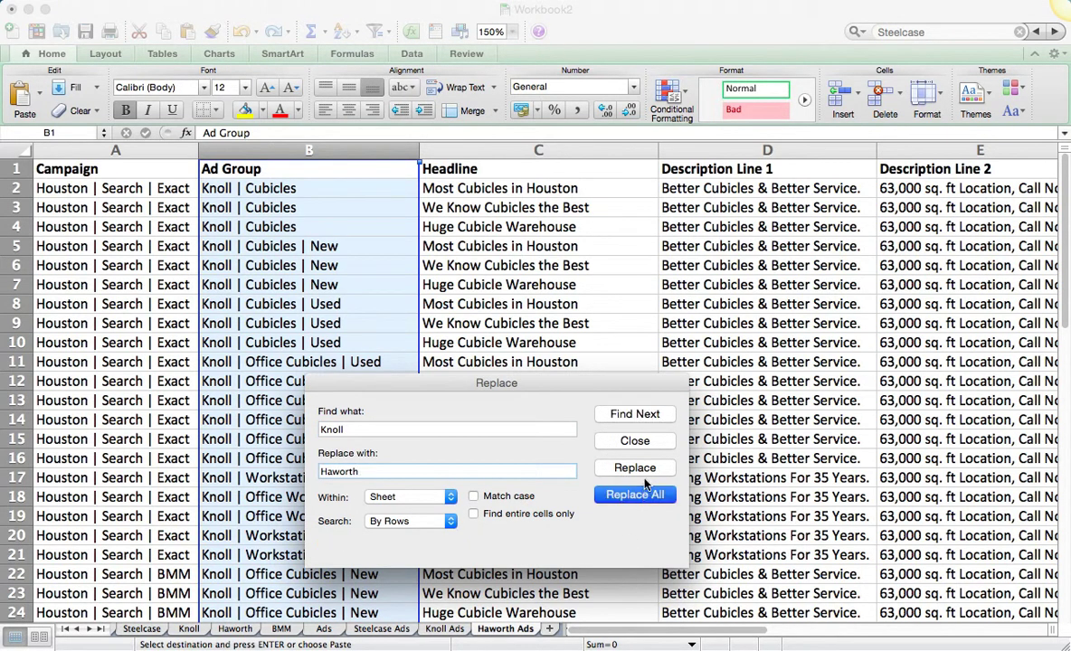
click(670, 361)
click(634, 441)
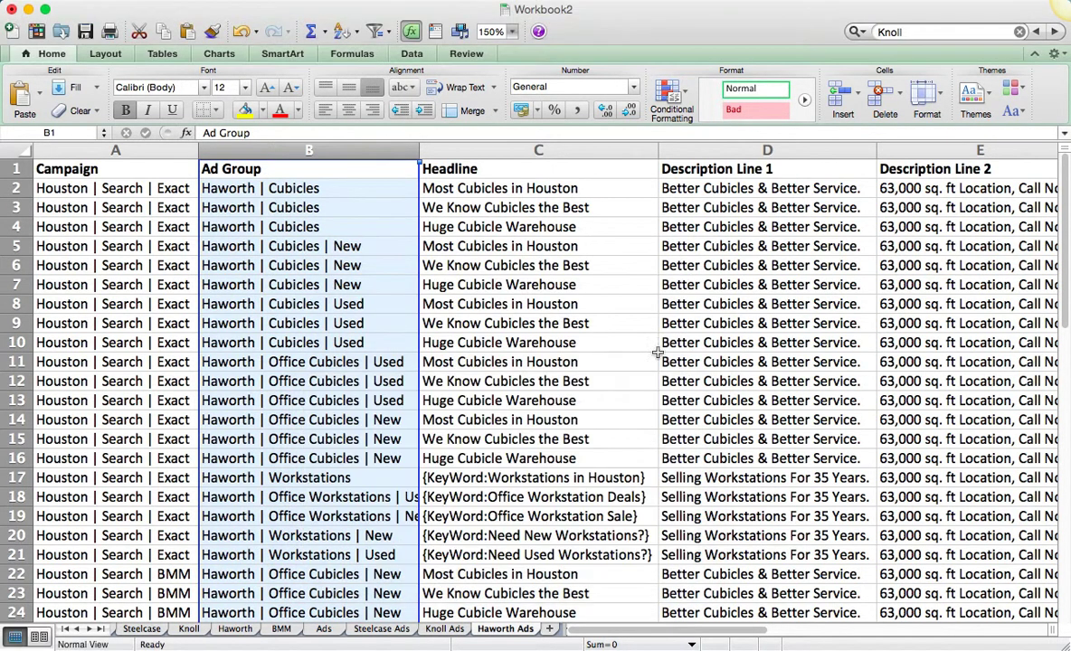
Step: Replace every "Knoll" in the Display URL column of the Haworth Ads sheet with "Haworth"
click(714, 185)
key(Right)
key(Right)
key(Right)
key(Left)
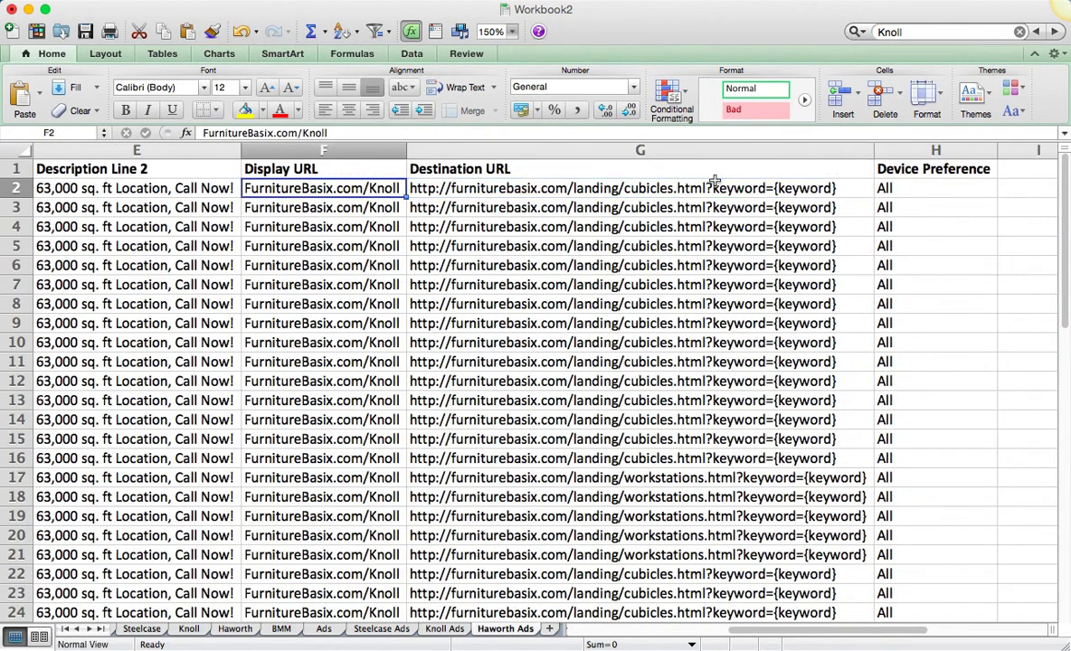
click(365, 153)
key(super+f)
text(Knoll)
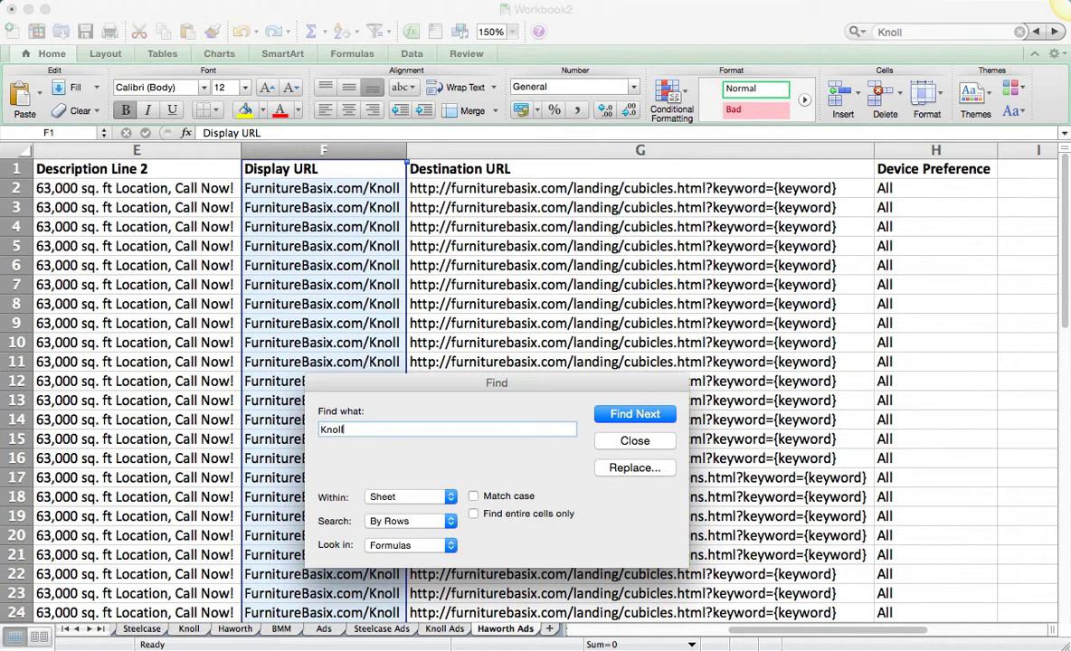
click(635, 468)
text(Haworth)
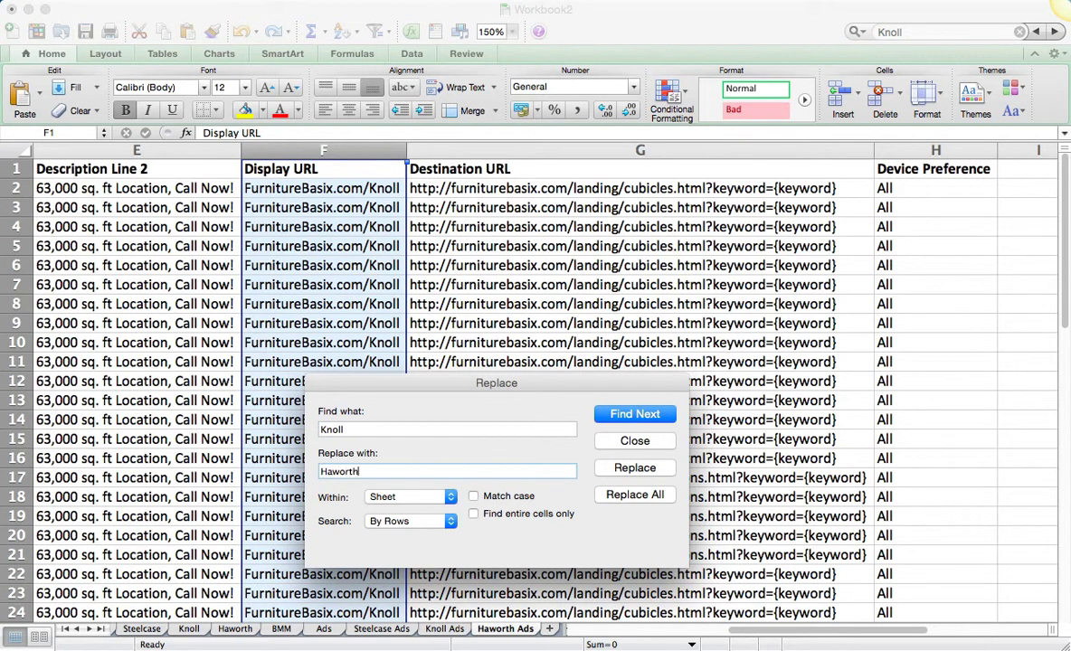
click(604, 495)
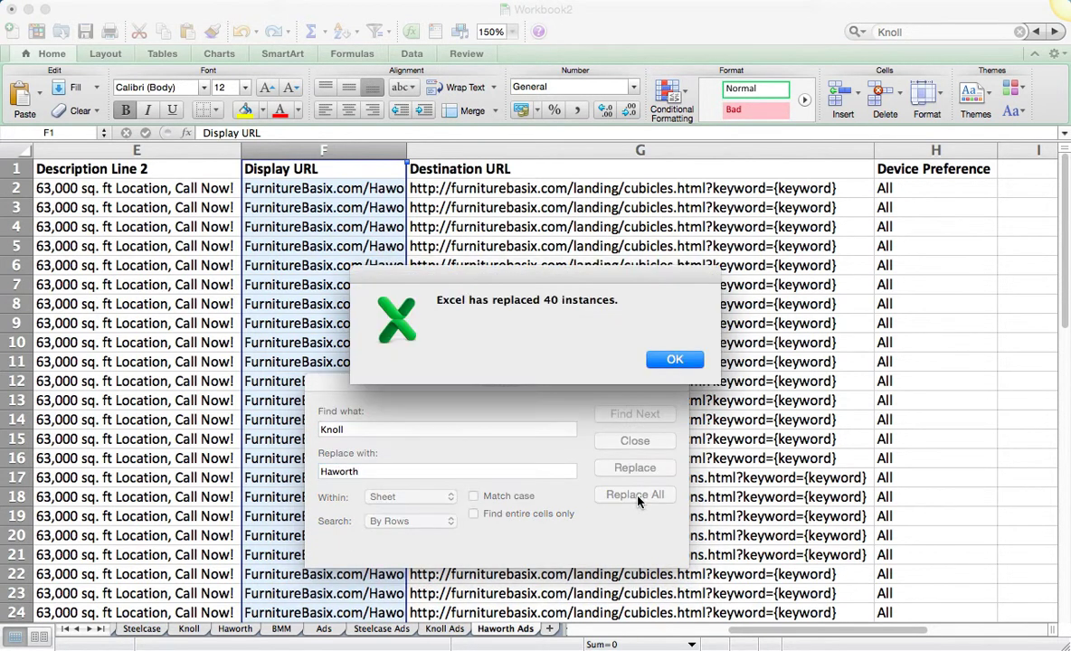
click(677, 354)
click(644, 440)
Step: Copy the entire Haworth ads table and switch to AdWords Editor
click(651, 437)
key(super+a)
key(super+c)
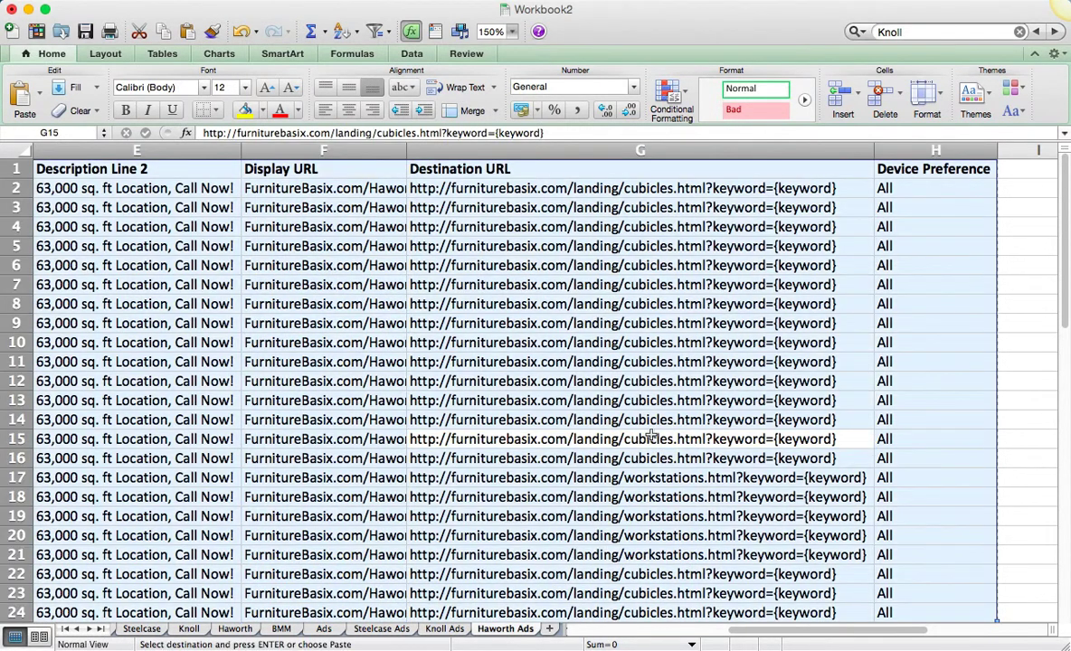
key(super+Tab)
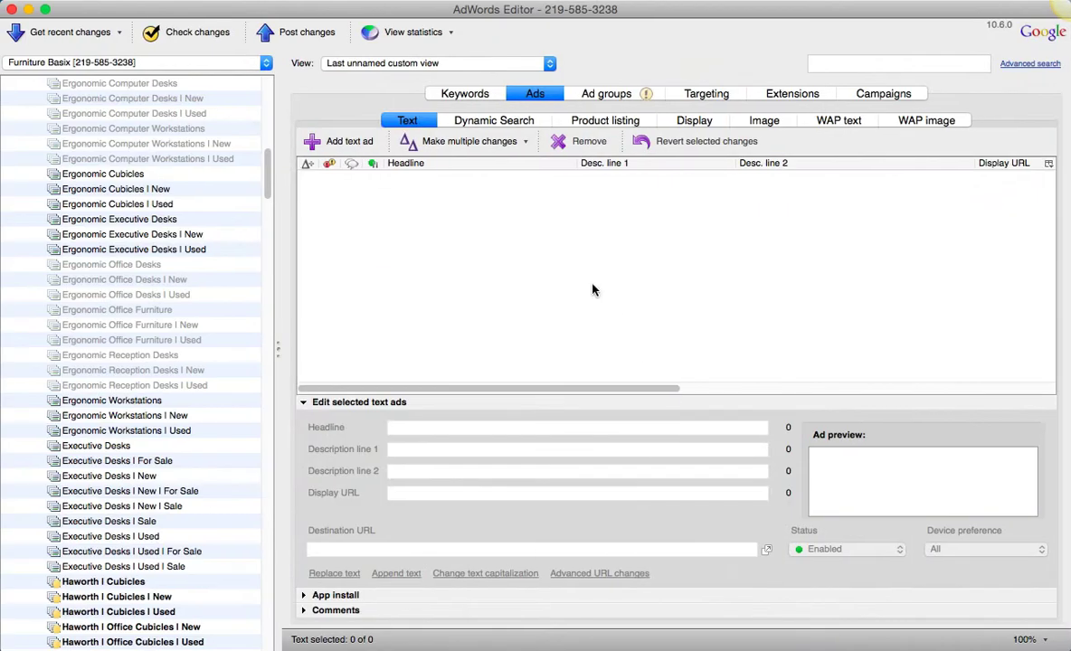
Step: Start adding multiple text ads with campaign and ad group columns included, and paste in the copied Haworth ads
click(514, 145)
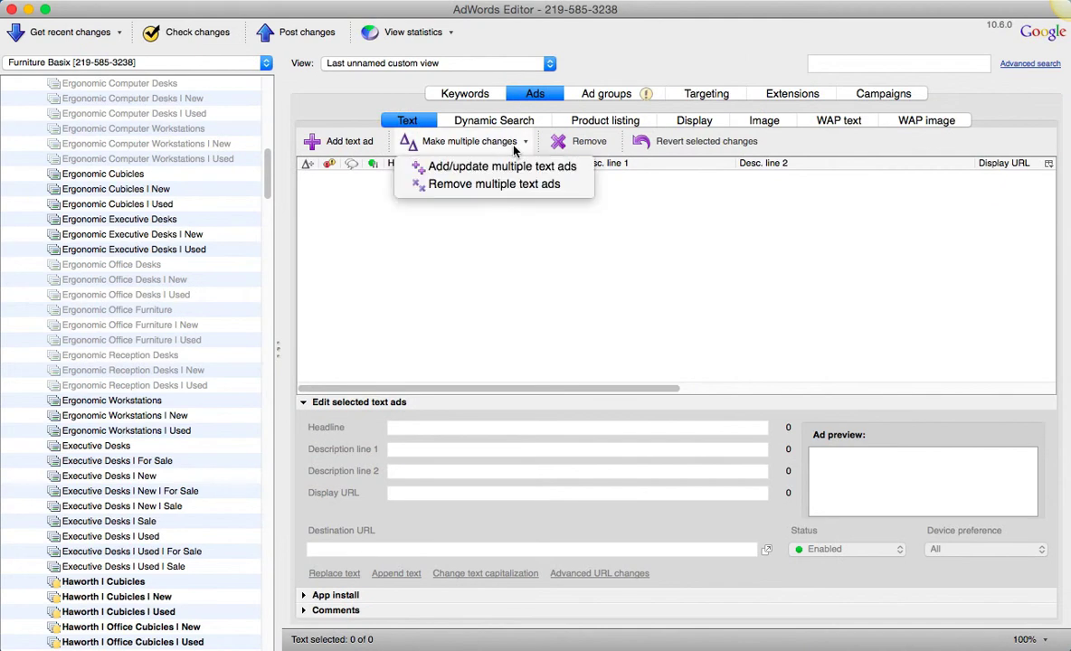
click(454, 170)
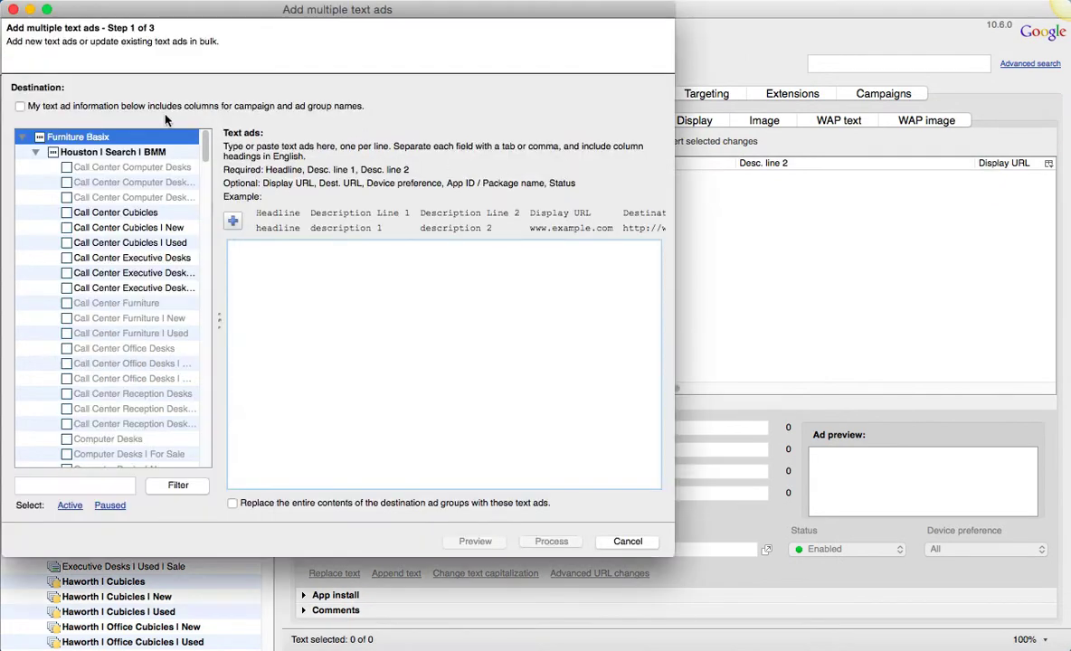
click(18, 106)
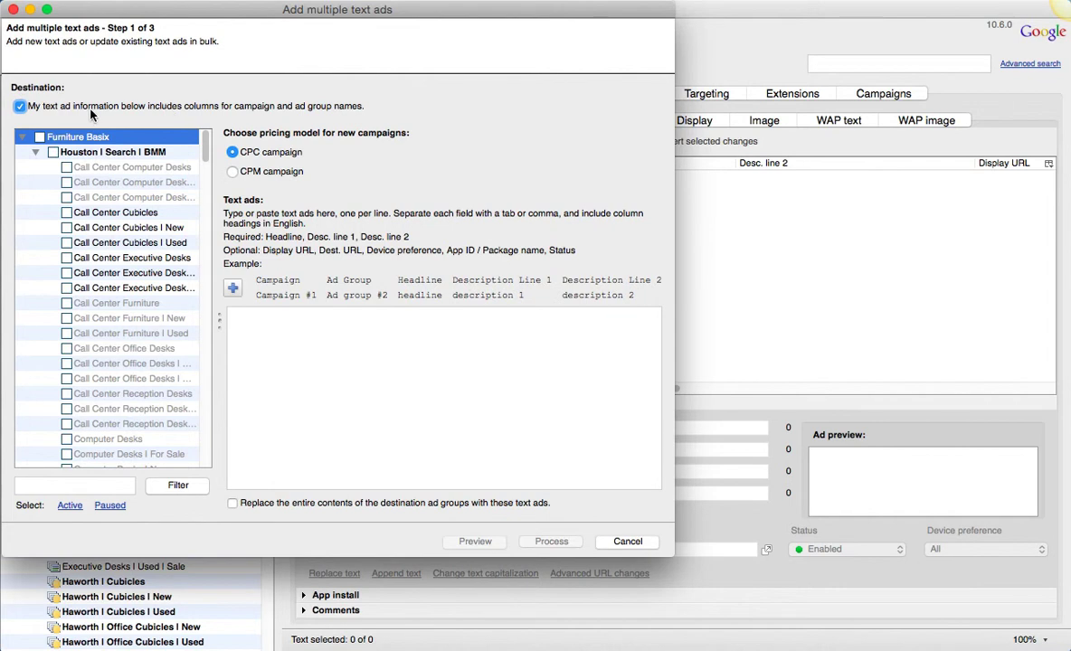
click(296, 319)
key(super+v)
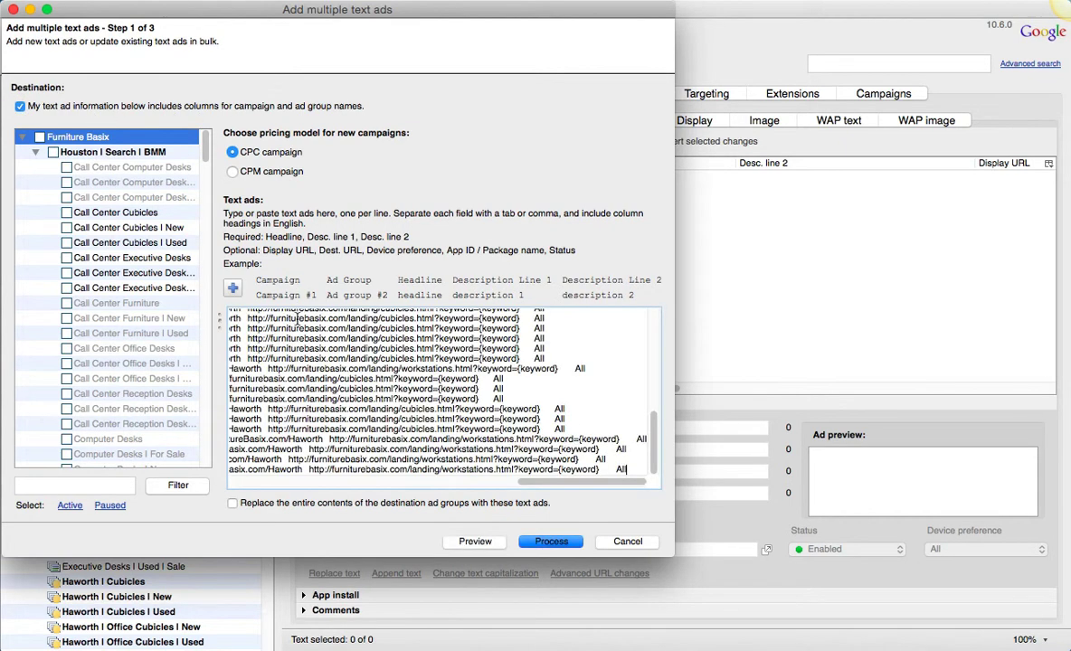
Step: Process the pasted Haworth ads, finish the import and keep the proposed changes
click(553, 540)
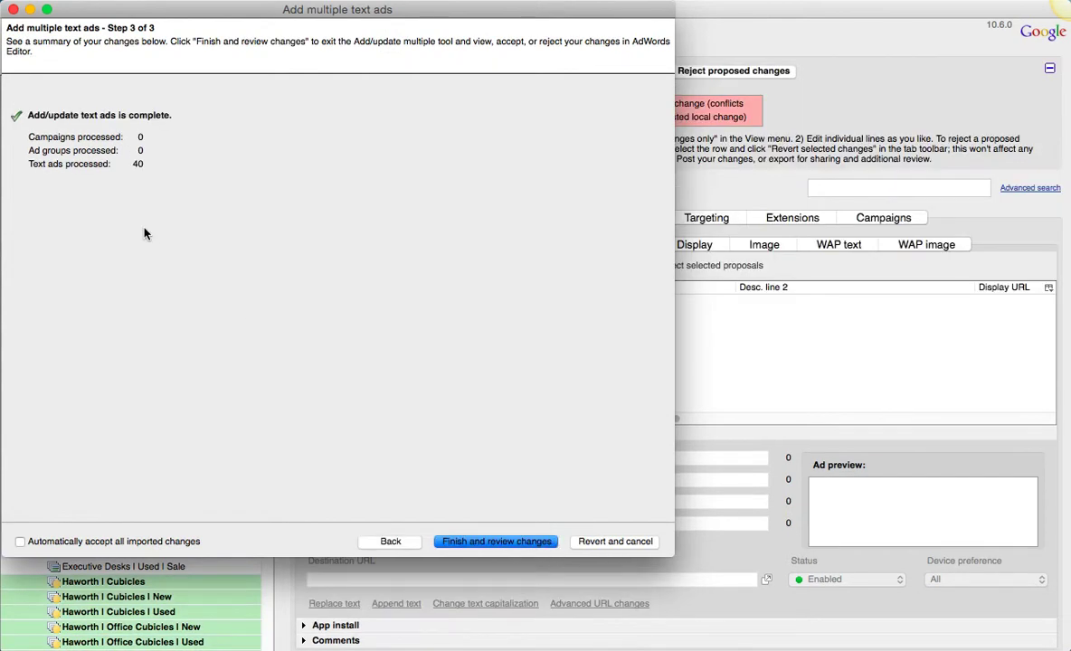
click(480, 541)
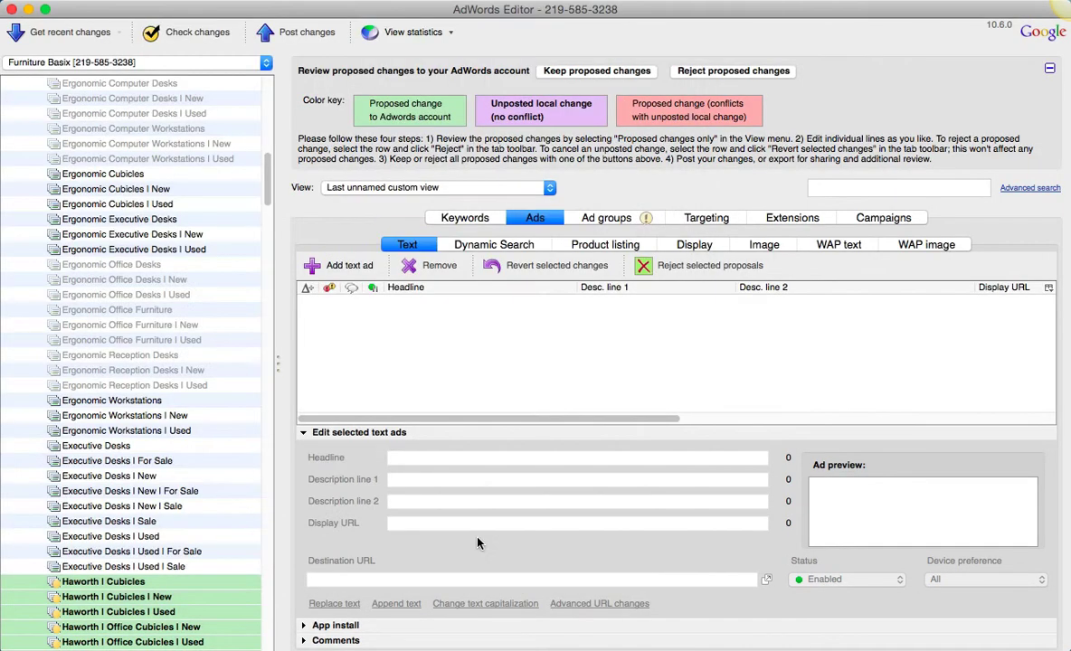
click(548, 73)
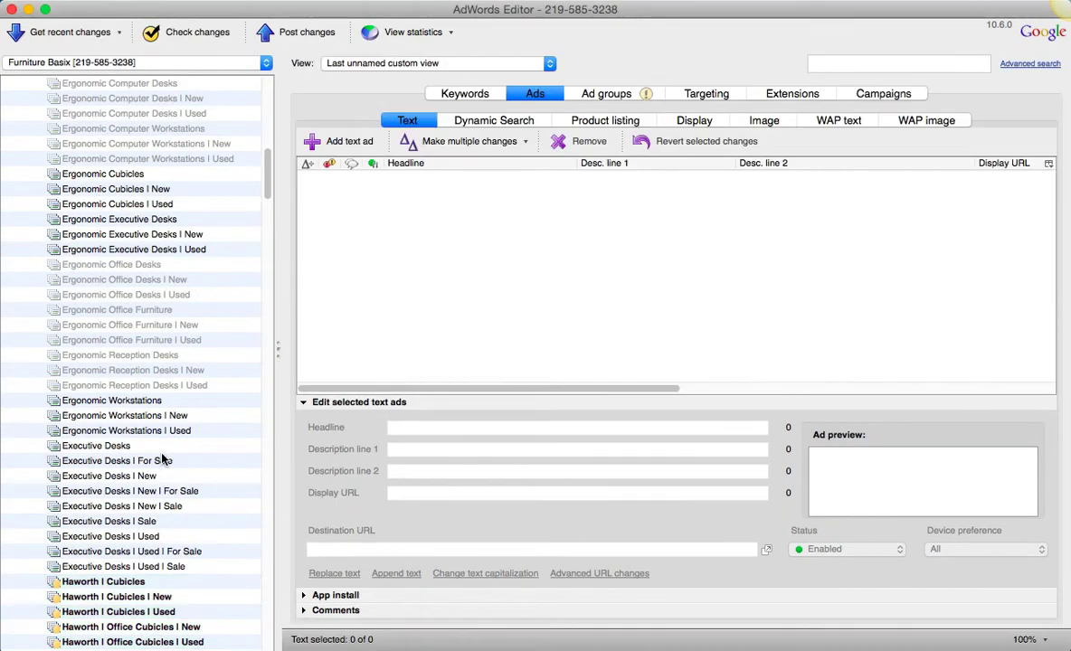
Step: Collapse the Houston BMM and Exact campaigns in the account tree and set the view to all unposted local changes
scroll(136, 434, up, 15)
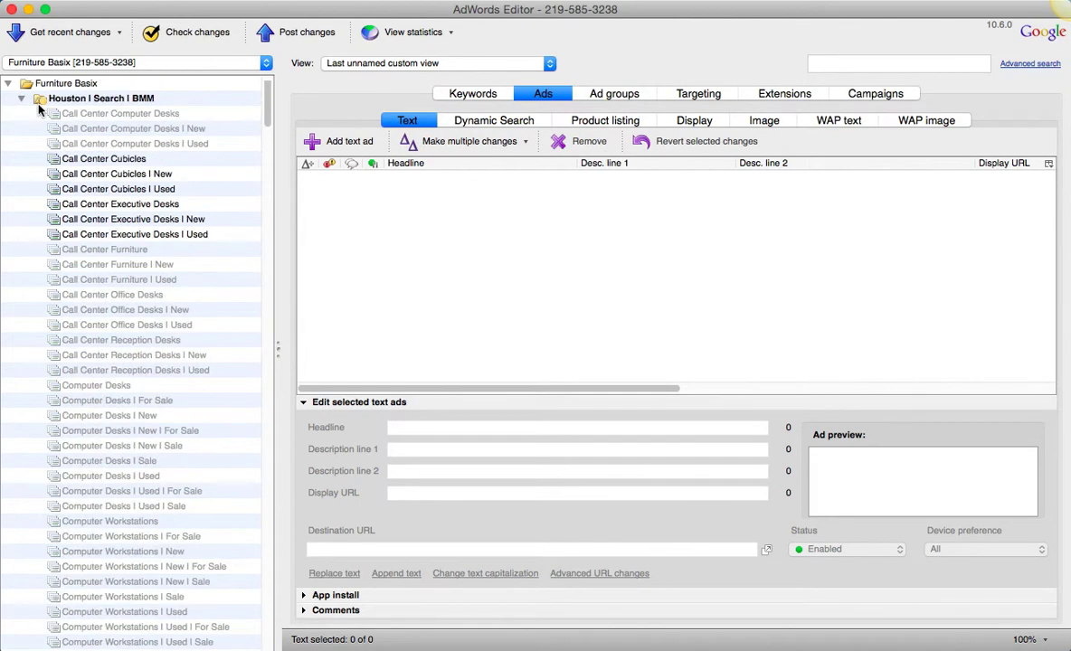
click(23, 100)
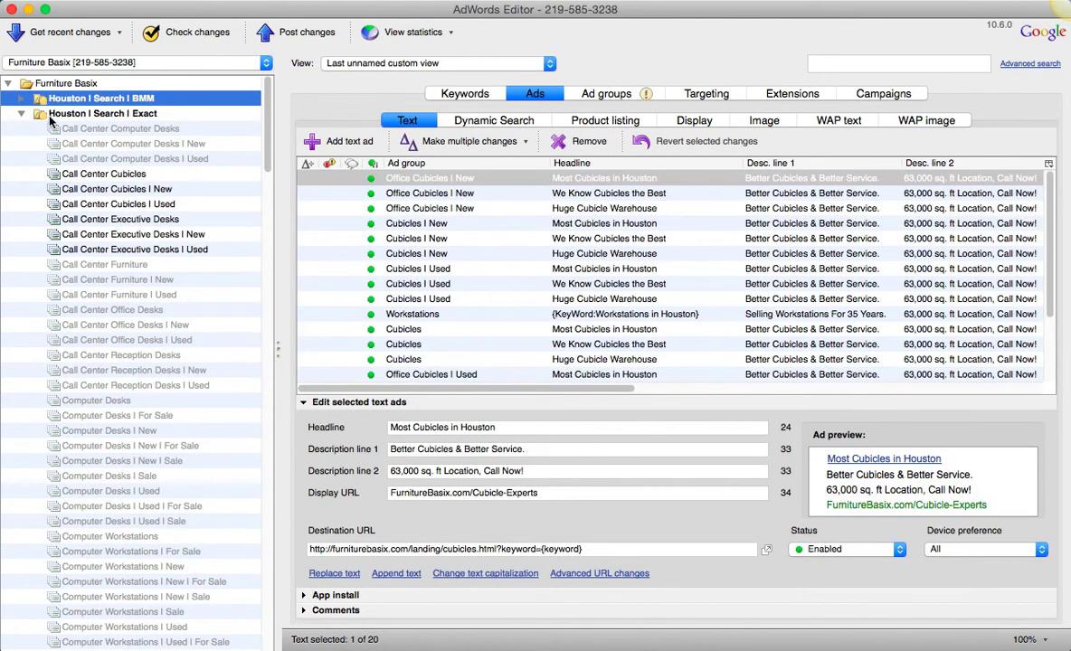
click(19, 115)
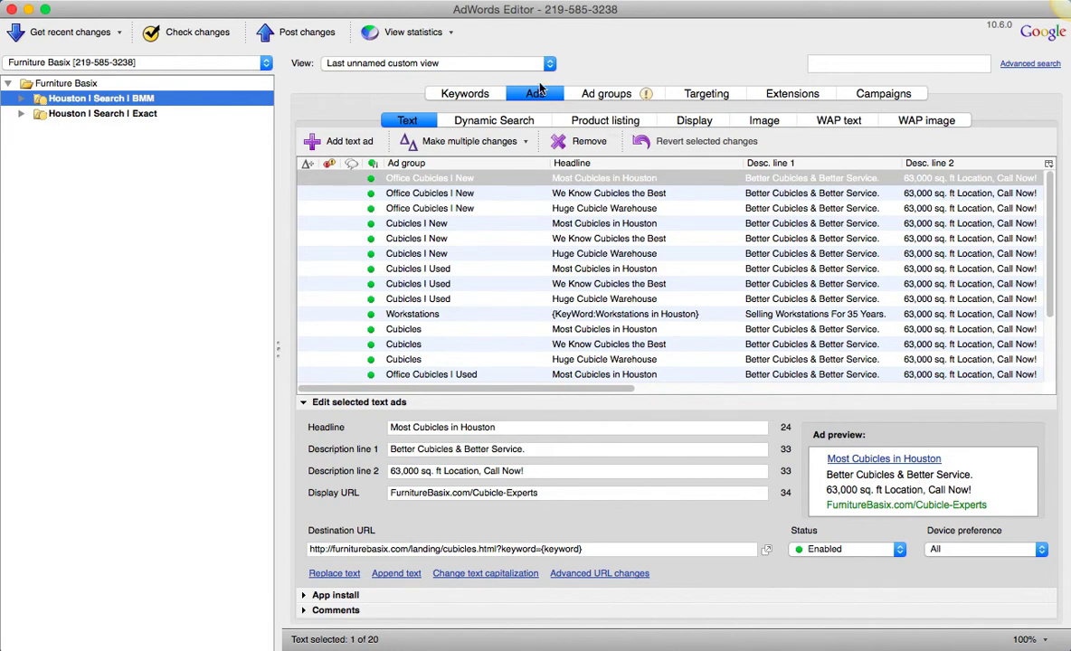
click(453, 62)
click(381, 110)
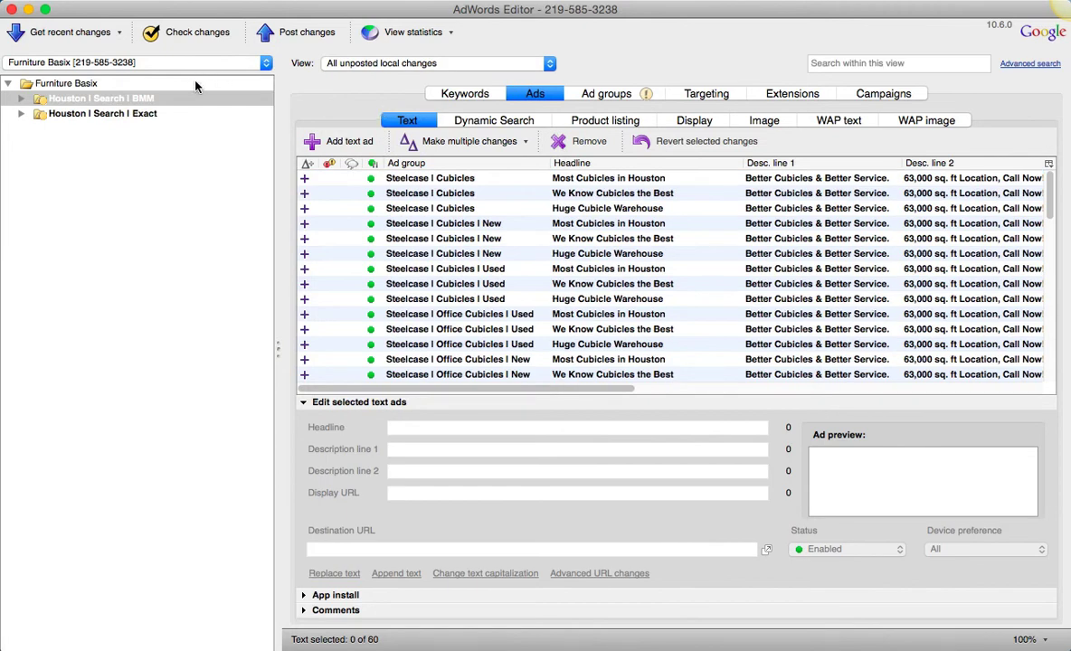
Step: Review the unposted keywords, text ads and ad groups for the whole Furniture Basix account
click(195, 85)
click(452, 96)
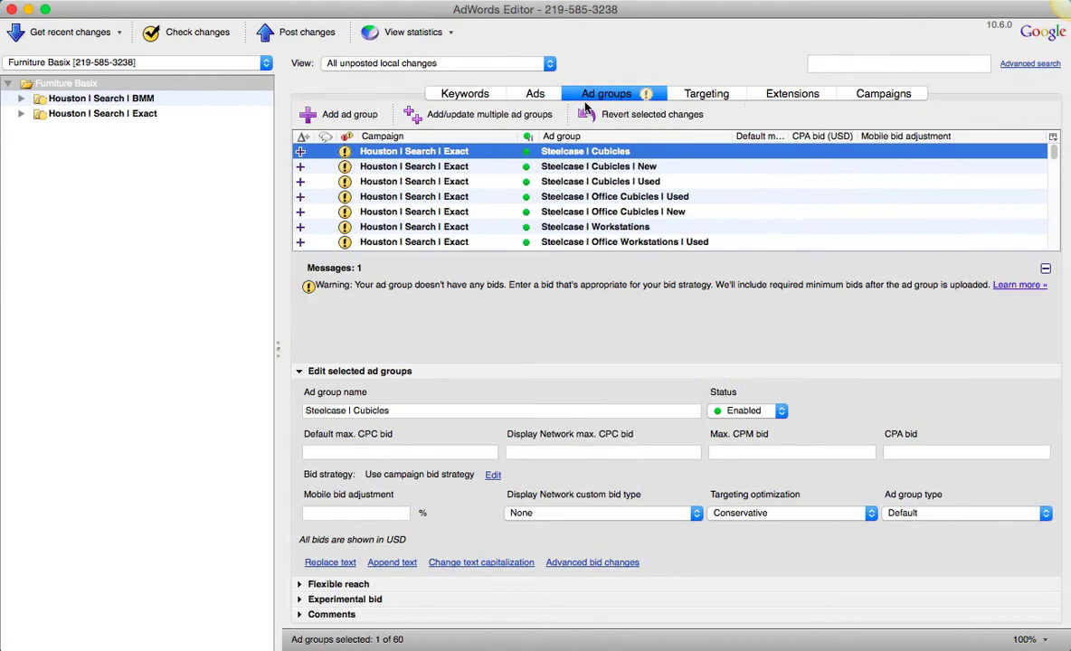
click(592, 94)
click(466, 94)
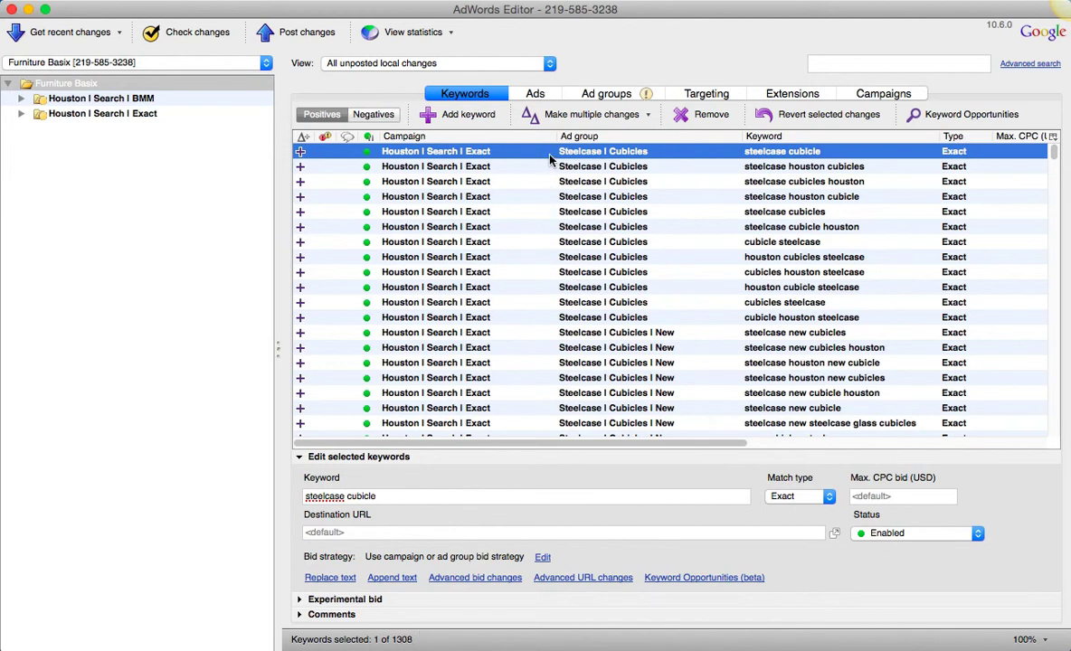
click(534, 94)
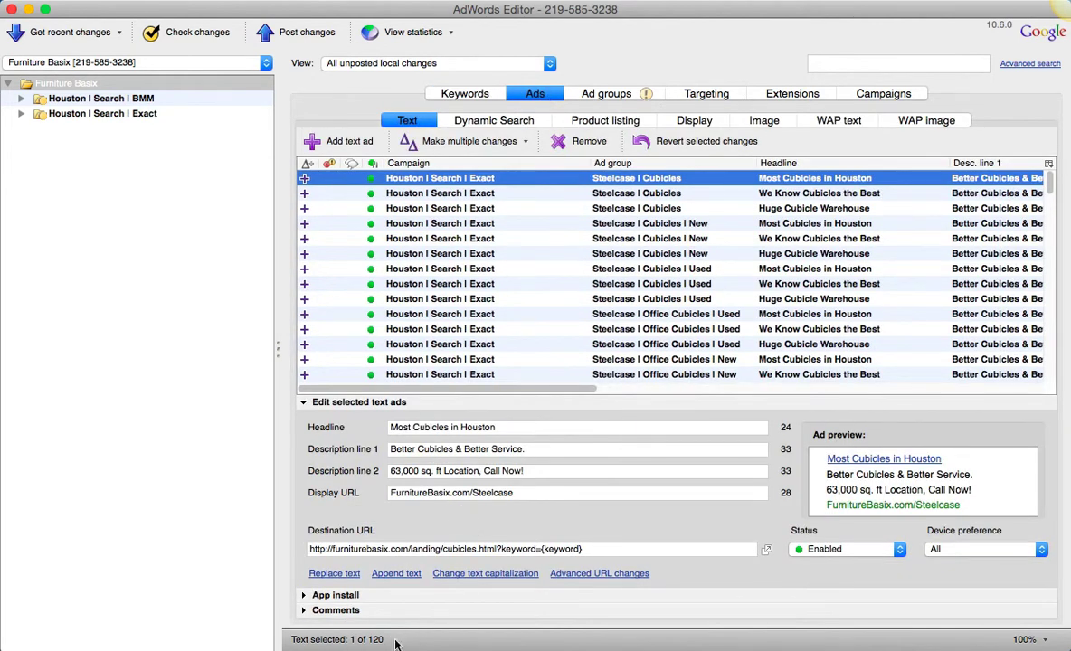
click(605, 96)
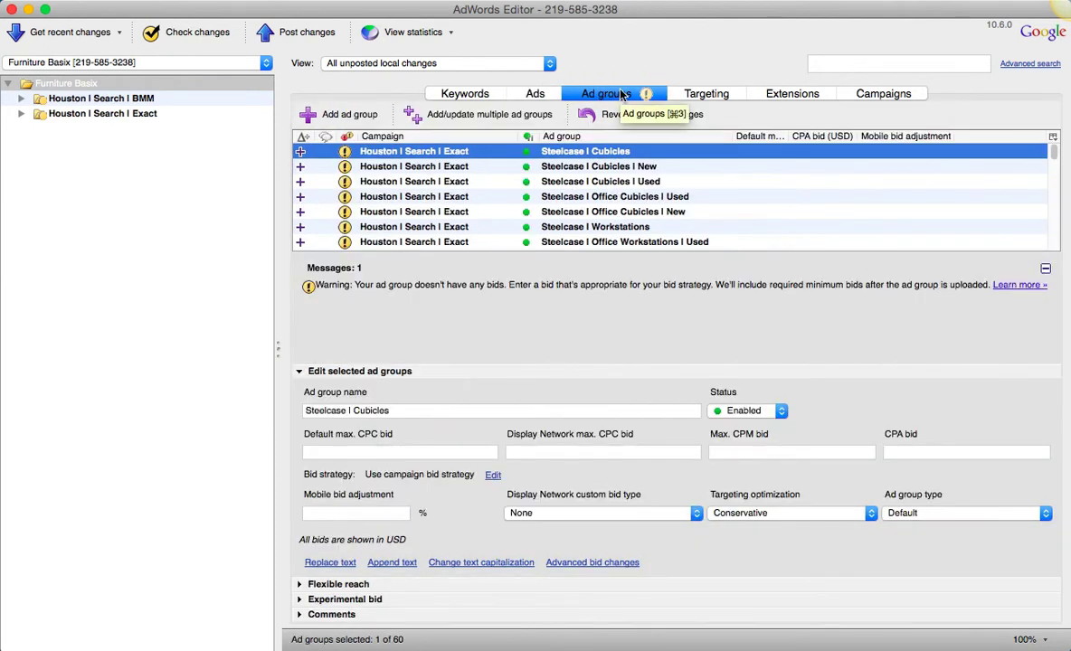
scroll(389, 186, down, 5)
scroll(420, 203, up, 5)
scroll(414, 203, down, 3)
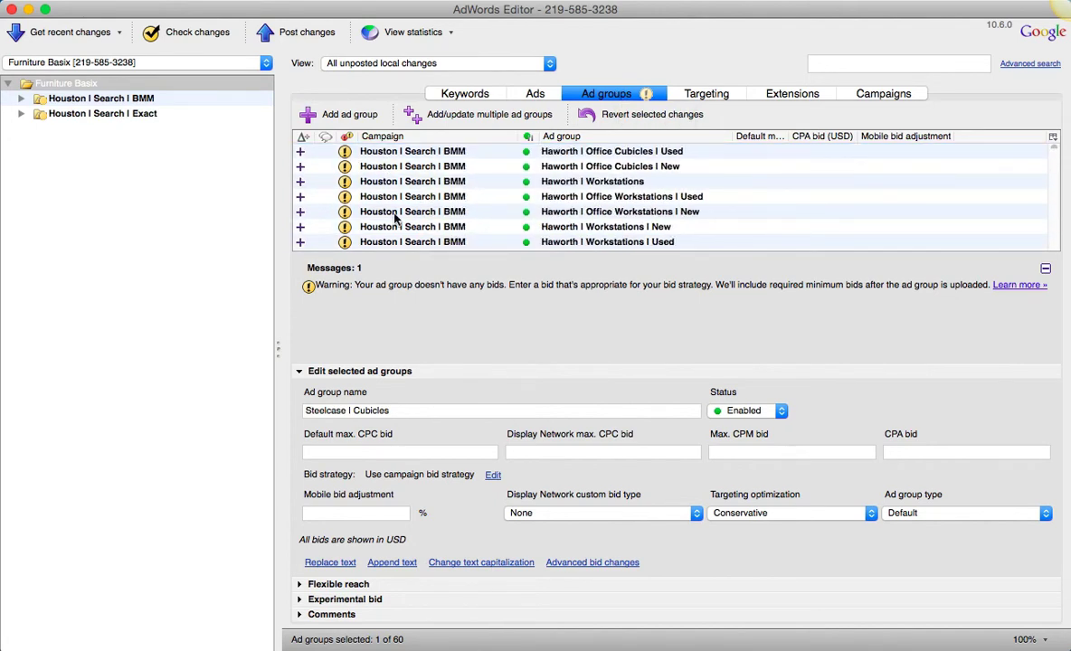
Step: Collapse the warning message area below the ad groups list
click(395, 215)
key(super+a)
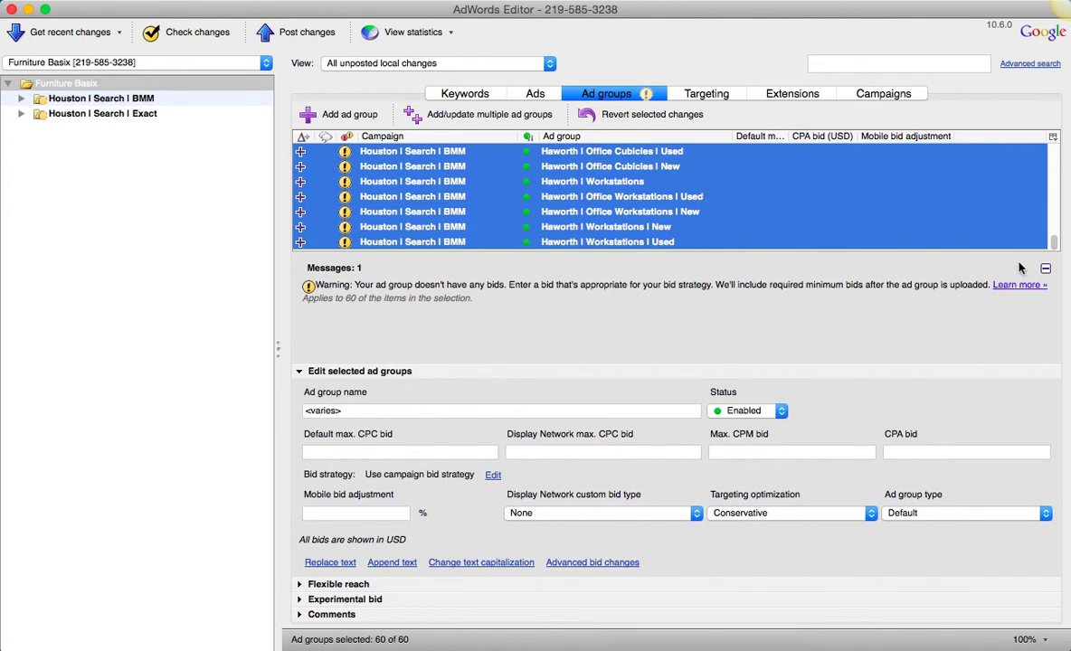
click(1044, 271)
click(687, 256)
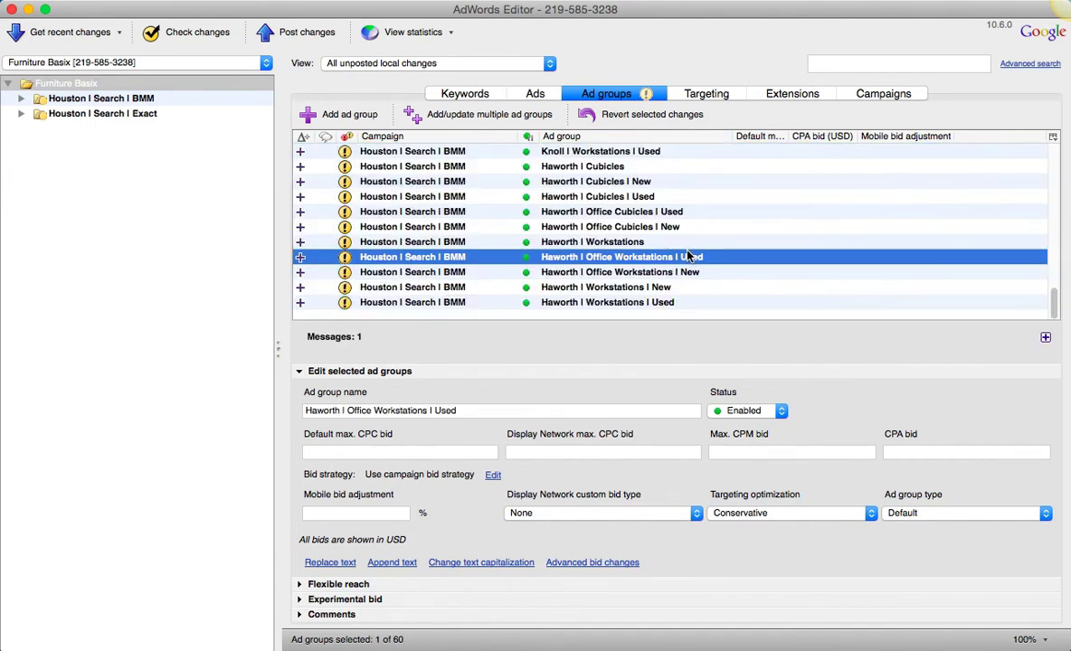
scroll(689, 257, up, 20)
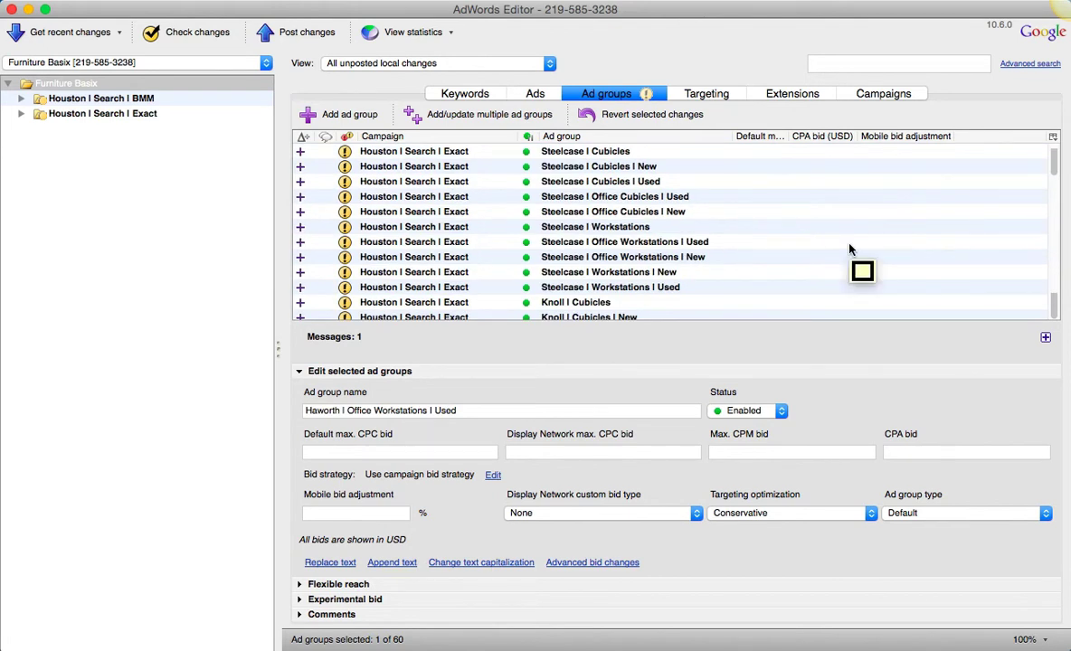
Step: Set the default max. CPC bid of all unposted ad groups to 0.01 and their status to Paused
click(649, 256)
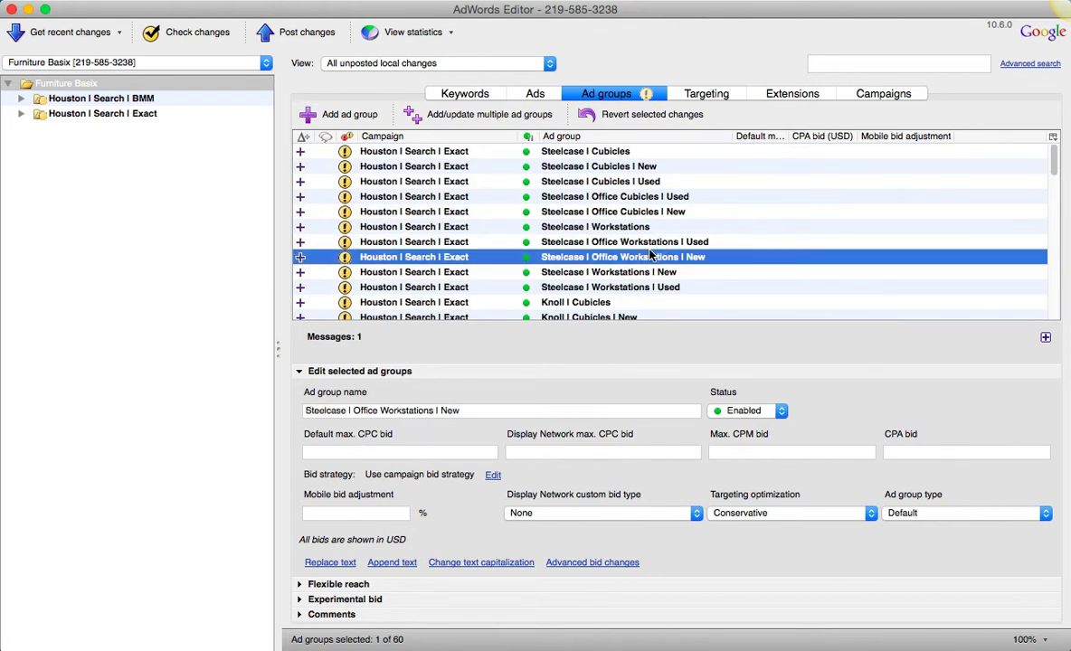
key(super+a)
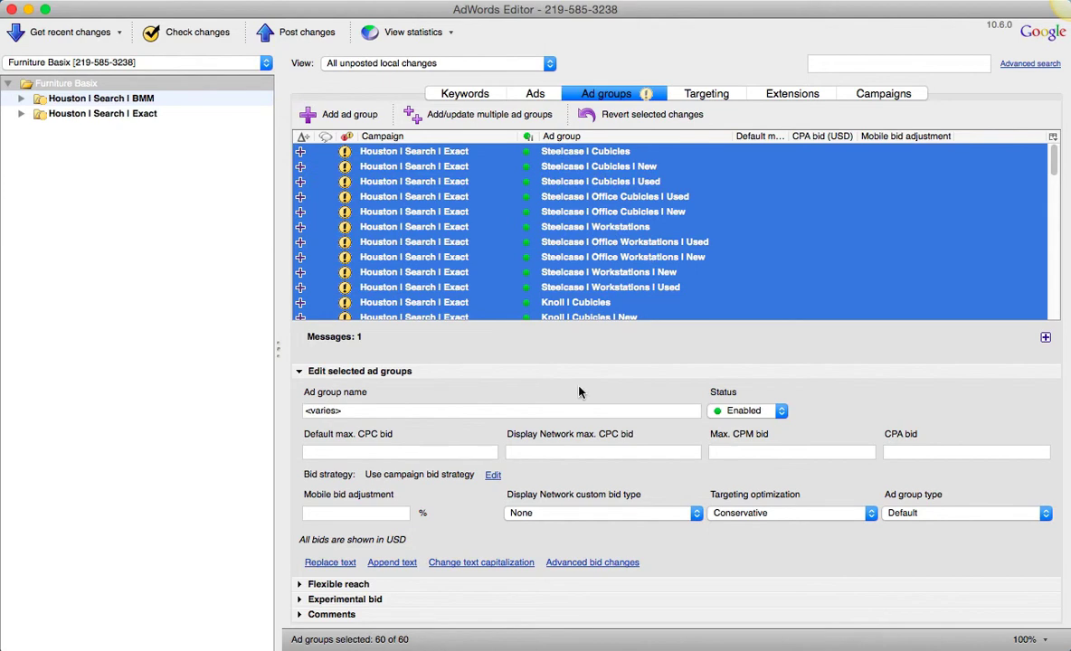
click(397, 451)
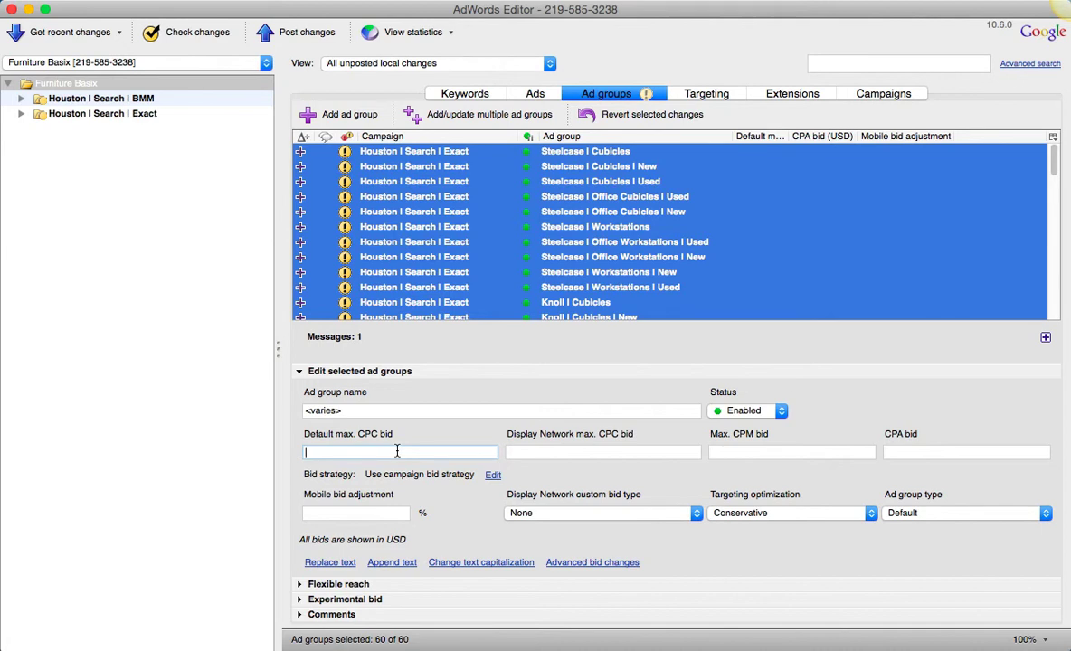
text(.01)
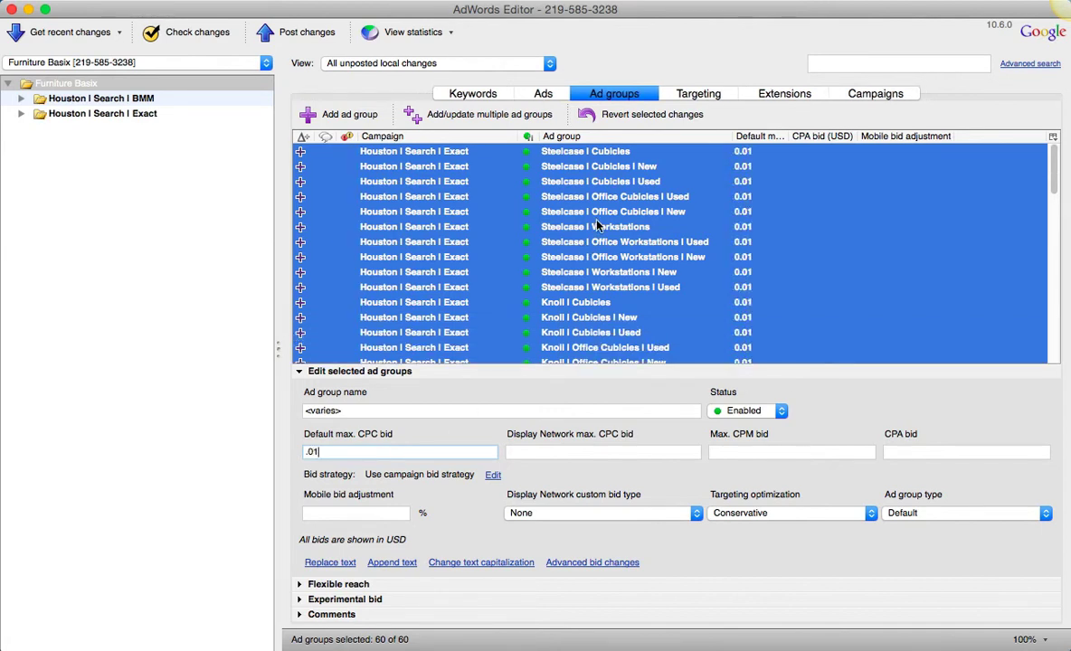
click(752, 412)
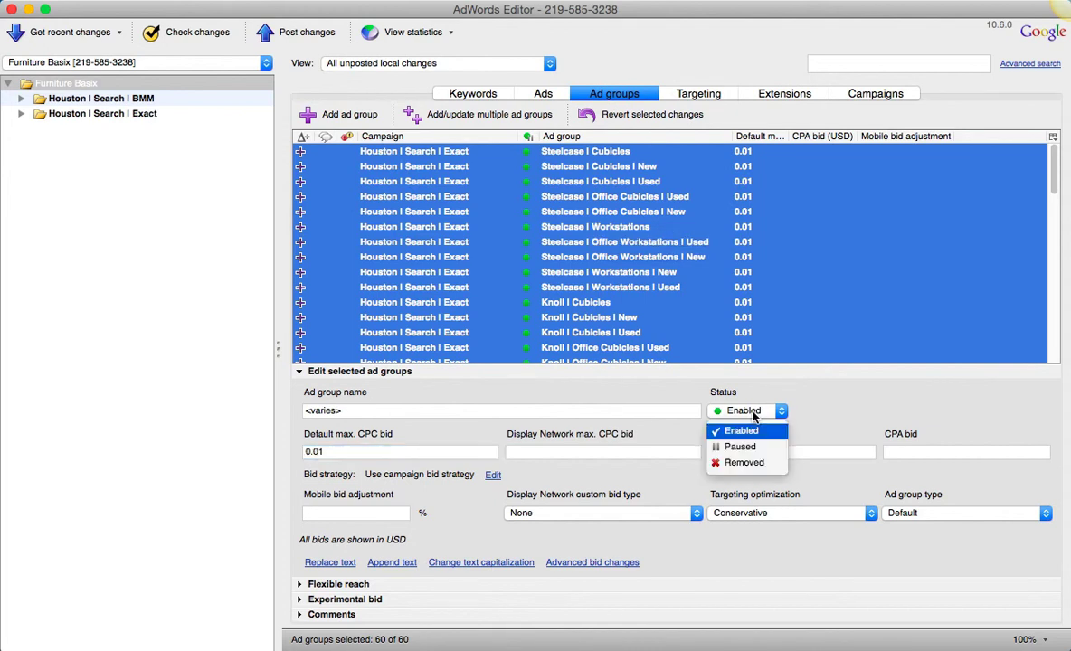
click(744, 444)
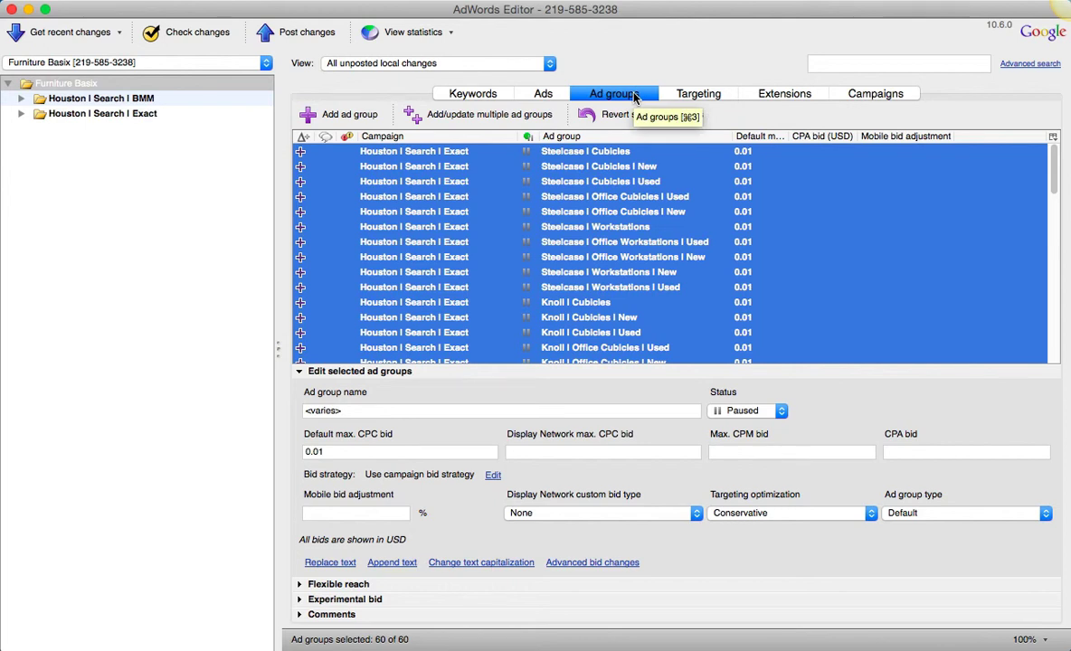
Step: Post all the unposted changes to the AdWords account
click(280, 32)
click(666, 352)
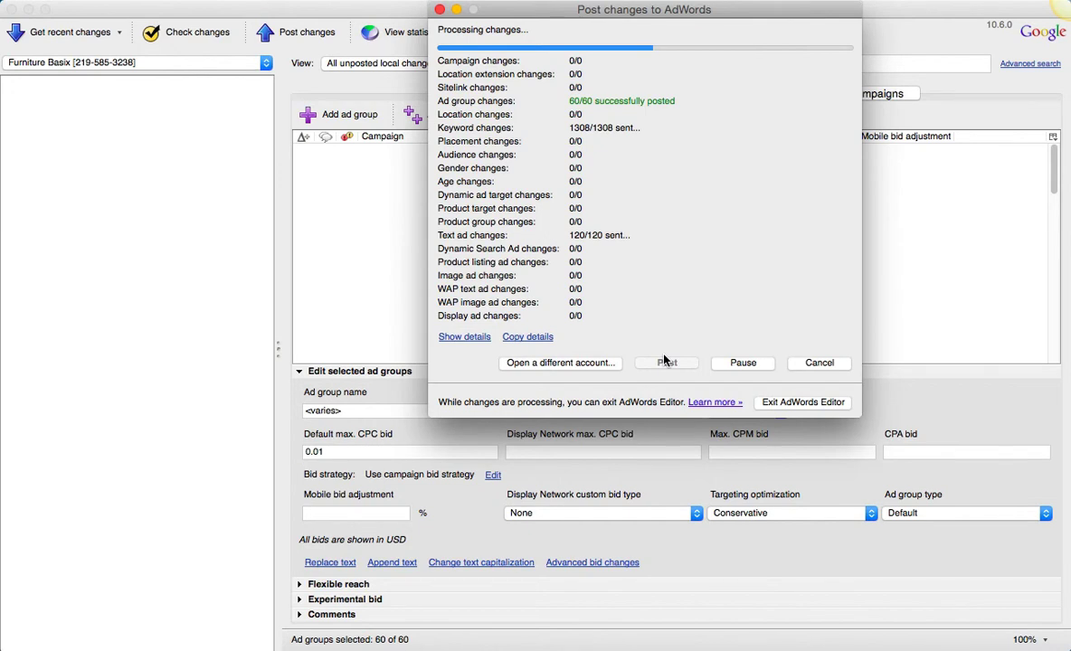
click(570, 3)
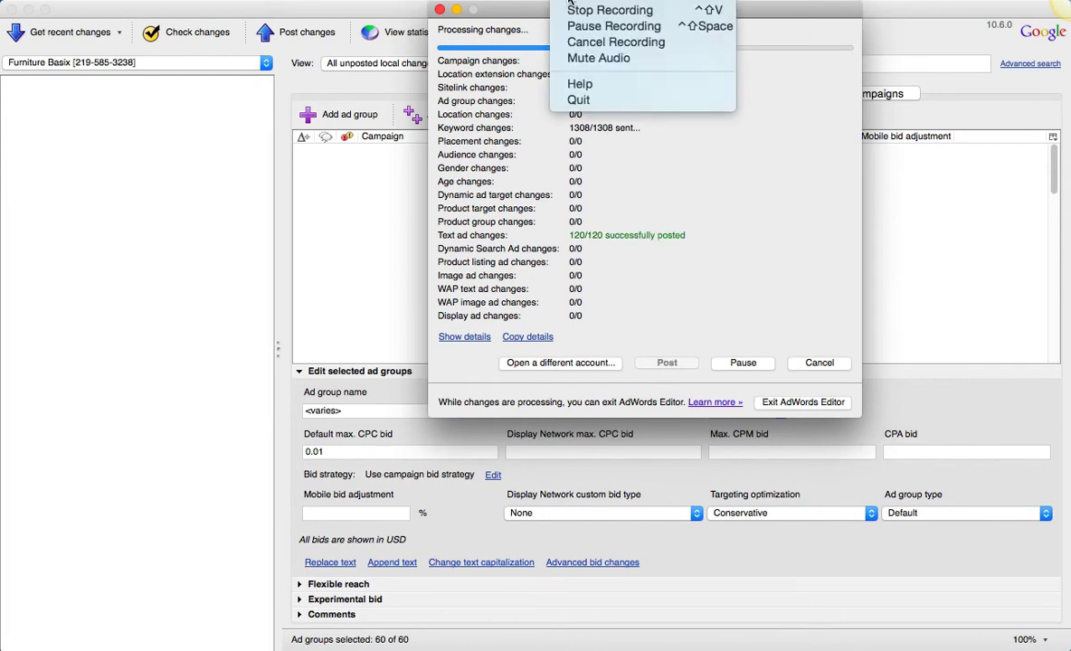